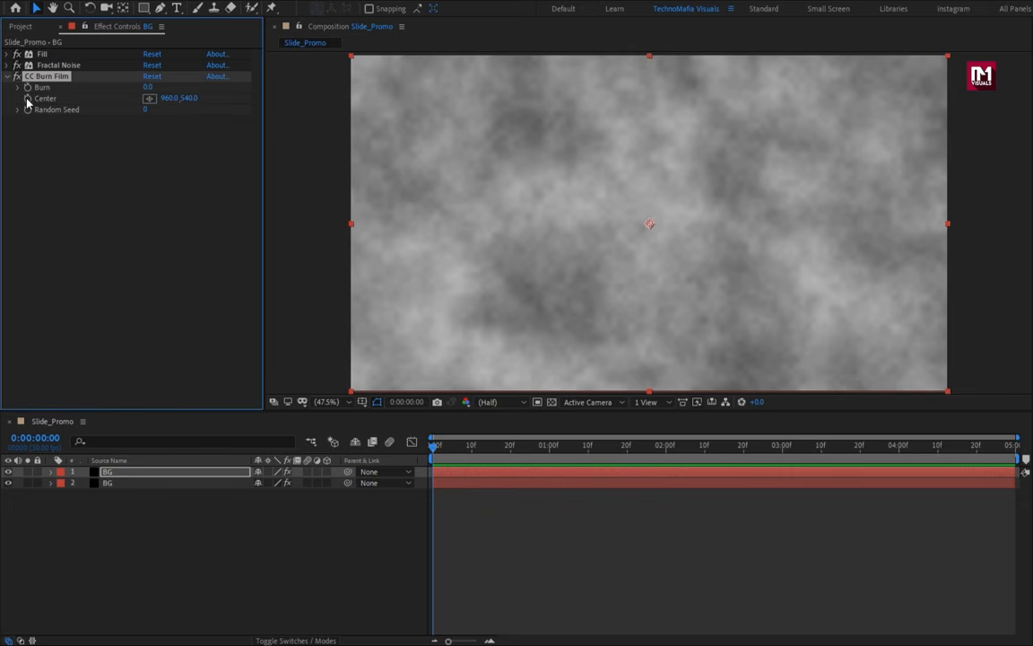
Animate CC Burn Film's Burn on the upper BG layer from 0 to 25 at about two seconds
{"action": "left_click_drag", "start_coordinate": [558, 451], "coordinate": [666, 455]}
{"action": "left_click", "coordinate": [148, 87]}
{"action": "type", "text": "25"}
{"action": "key", "text": "Return"}
{"action": "left_click", "coordinate": [480, 453]}
{"action": "left_click_drag", "start_coordinate": [480, 453], "coordinate": [662, 448]}
Move the CC Burn Film center to about 486, 627 in the composition
{"action": "left_click", "coordinate": [149, 99]}
{"action": "left_click", "coordinate": [433, 261]}
{"action": "left_click_drag", "start_coordinate": [434, 261], "coordinate": [503, 252]}
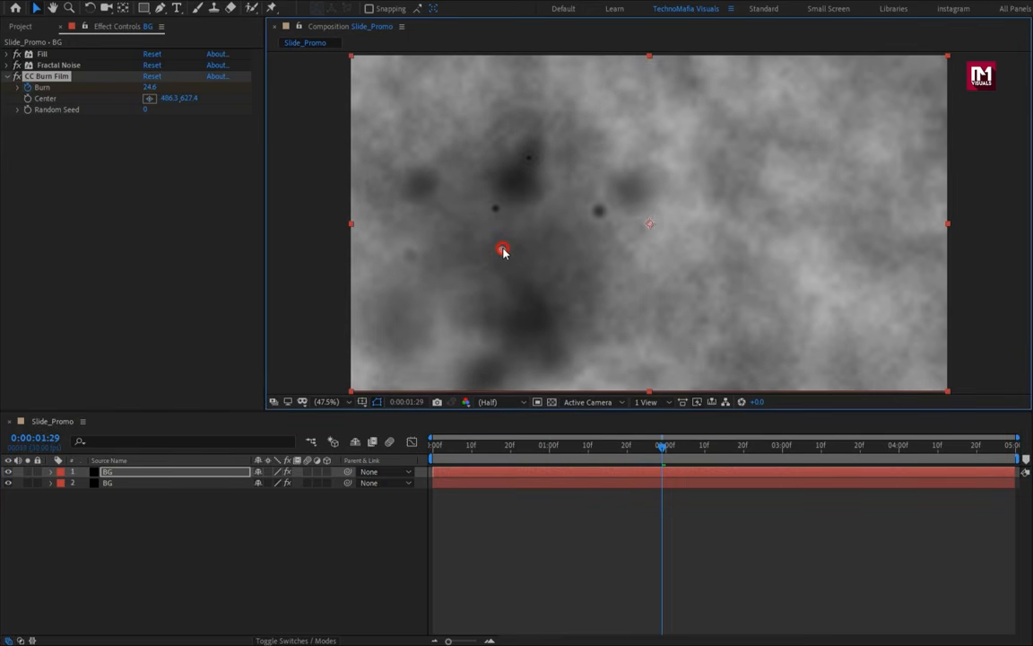
Show the layer blend modes and set the upper BG layer to Multiply
{"action": "left_click", "coordinate": [194, 472]}
{"action": "left_click", "coordinate": [21, 641]}
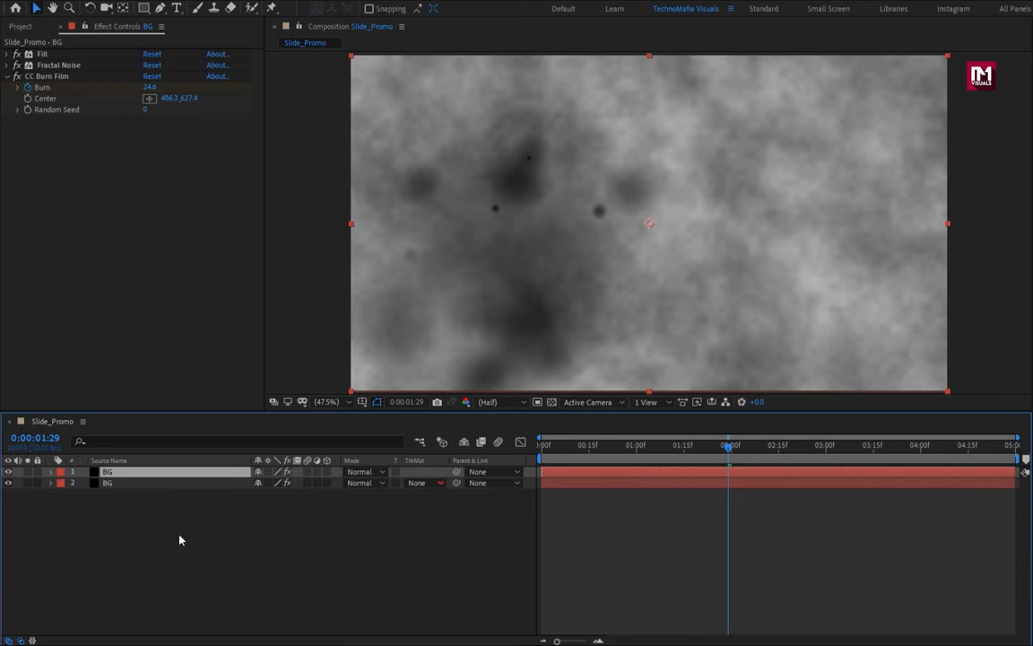
{"action": "left_click_drag", "start_coordinate": [247, 457], "coordinate": [188, 457]}
{"action": "left_click", "coordinate": [301, 471]}
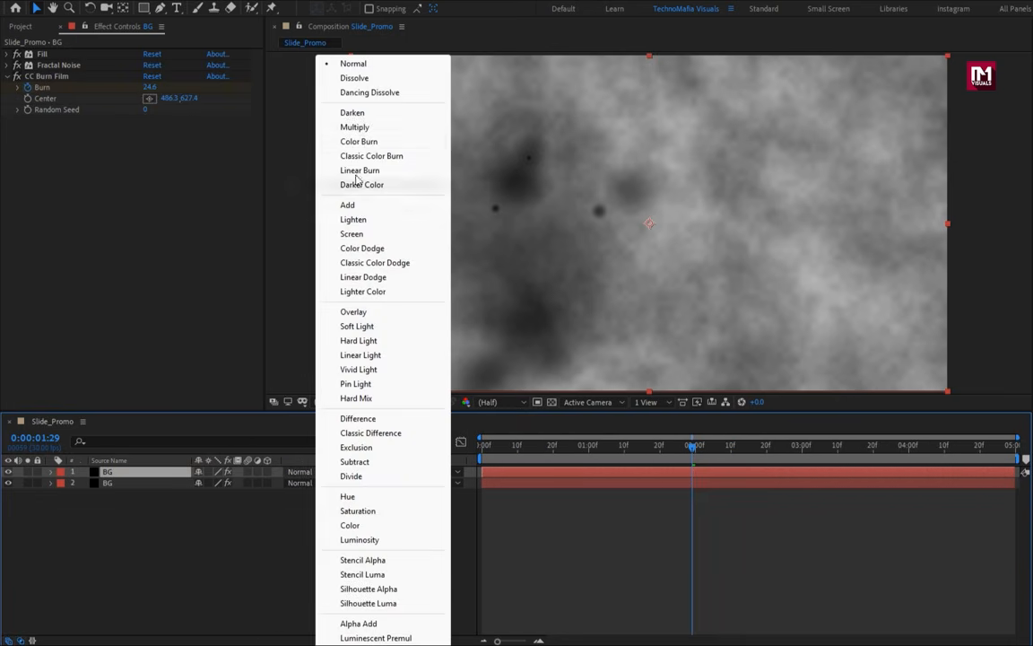
{"action": "left_click", "coordinate": [355, 128]}
{"action": "mouse_move", "coordinate": [623, 446]}
{"action": "left_mouse_down"}
{"action": "mouse_move", "coordinate": [771, 446]}
{"action": "mouse_move", "coordinate": [618, 448]}
{"action": "left_mouse_up"}
Add Paint brush.jpg to the timeline above both BG layers
{"action": "left_click", "coordinate": [21, 26]}
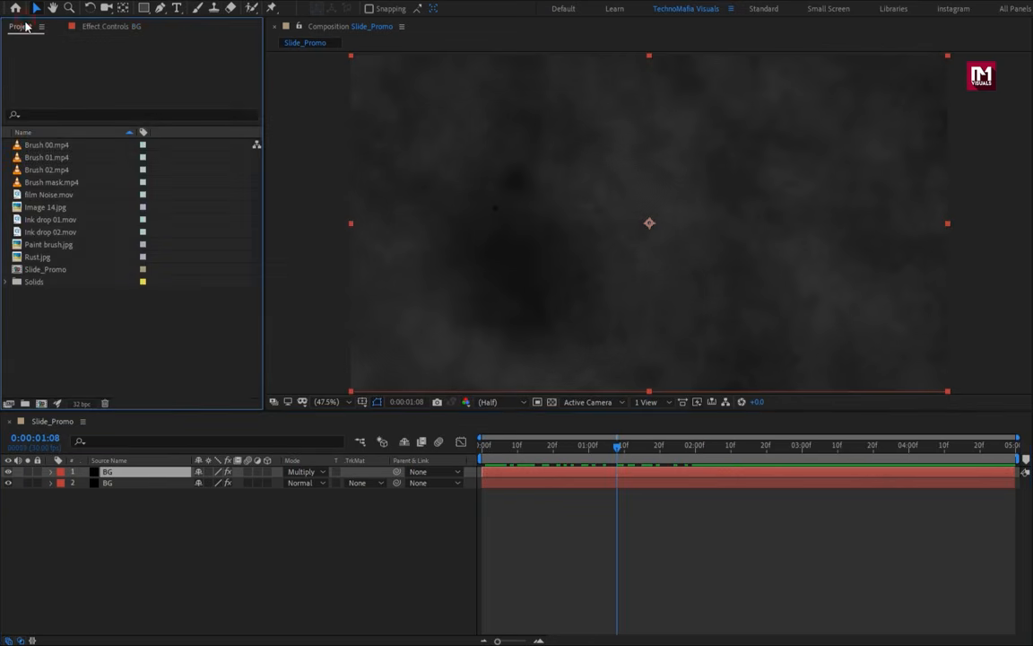
{"action": "left_click", "coordinate": [50, 244]}
{"action": "left_click_drag", "start_coordinate": [151, 457], "coordinate": [135, 470]}
Apply the Curves effect to Paint brush.jpg and pull the RGB curve's midtones down to darken it
{"action": "key", "text": "ctrl+space"}
{"action": "type", "text": "curv"}
{"action": "key", "text": "Return"}
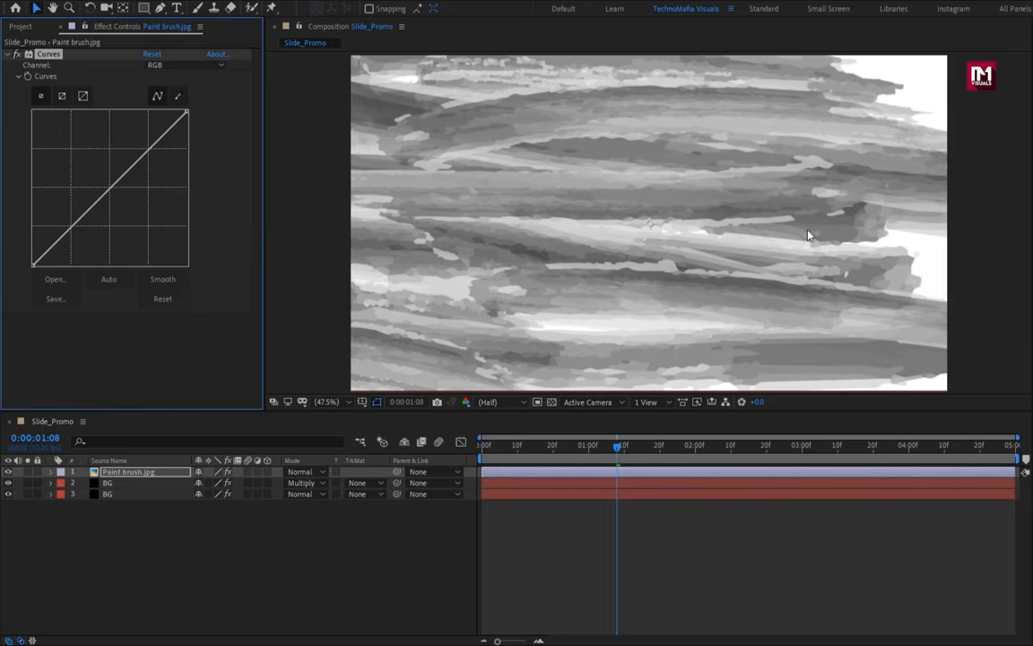
{"action": "left_click_drag", "start_coordinate": [112, 197], "coordinate": [129, 212]}
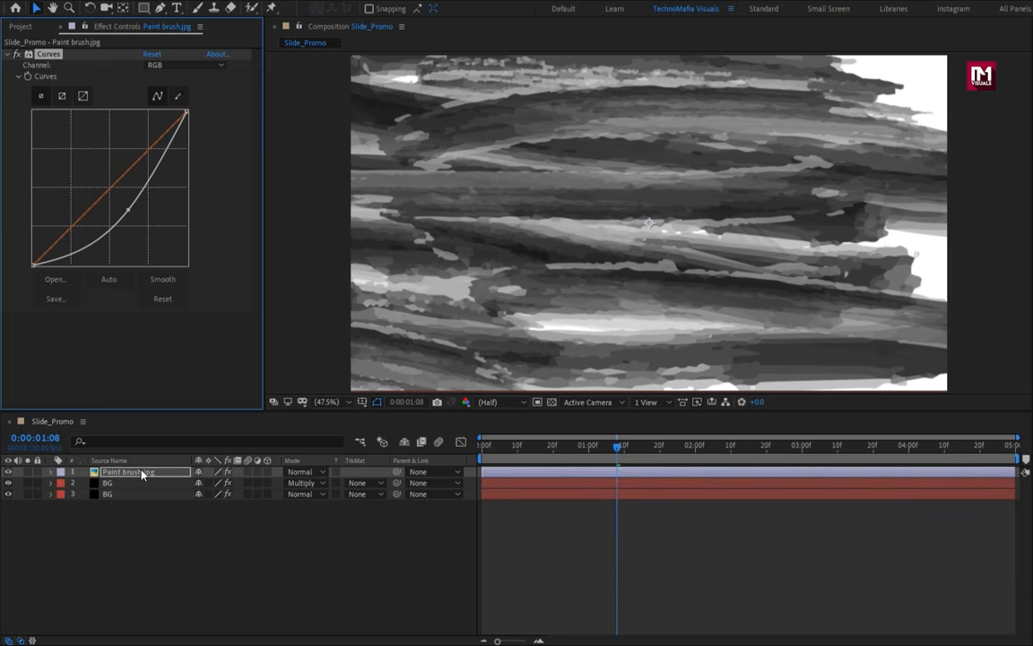
Set Paint brush.jpg's opacity to 70% and enlarge its scale so the strokes fill the frame
{"action": "key", "text": "t"}
{"action": "left_click", "coordinate": [205, 483]}
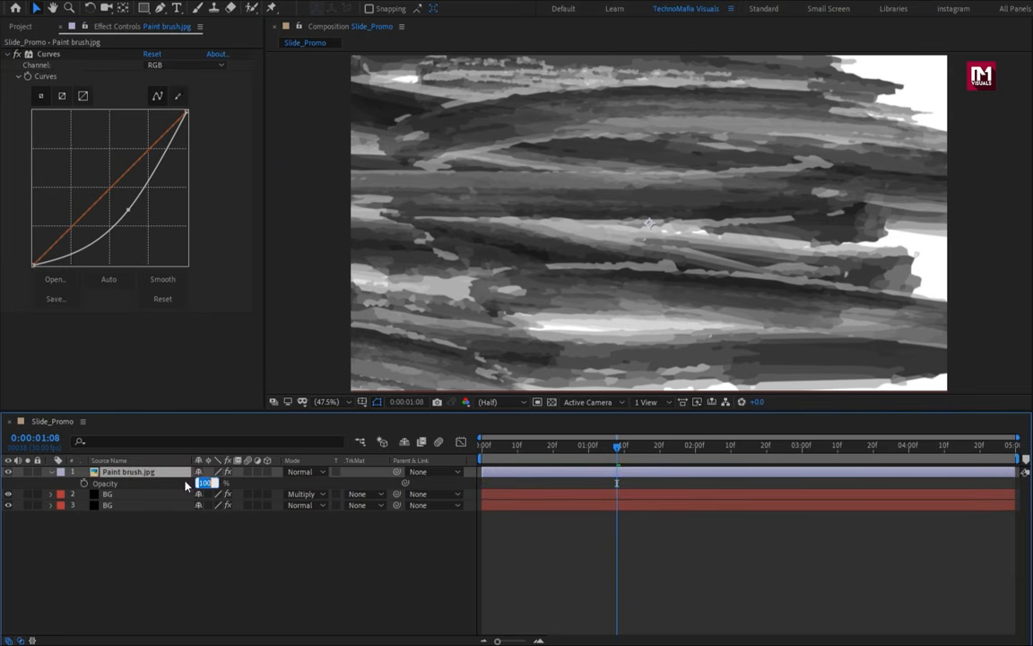
{"action": "type", "text": "70"}
{"action": "left_click", "coordinate": [161, 473]}
{"action": "key", "text": "s"}
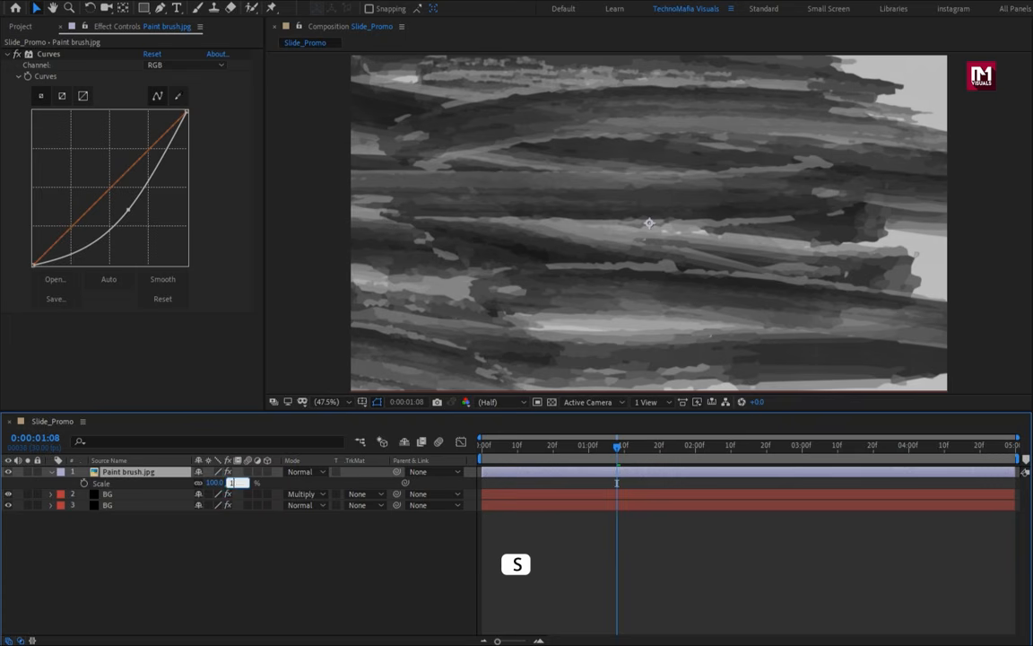
{"action": "left_click", "coordinate": [180, 482]}
Rotate Paint brush.jpg to -40° and set its blend mode to Overlay
{"action": "left_click", "coordinate": [153, 471]}
{"action": "key", "text": "r"}
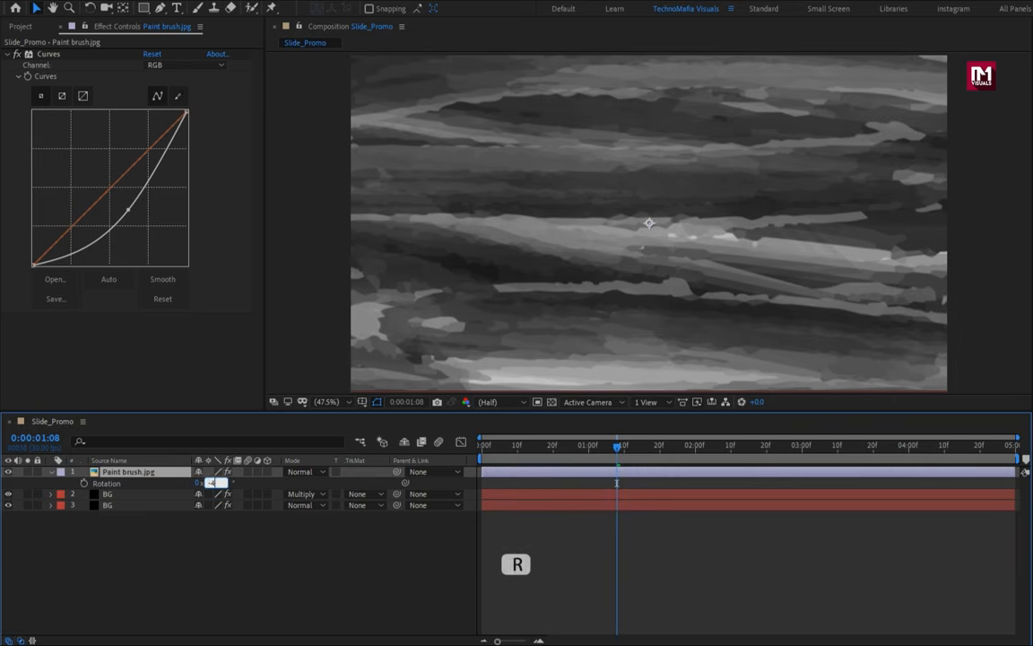
{"action": "key", "text": "Return"}
{"action": "left_click", "coordinate": [291, 472]}
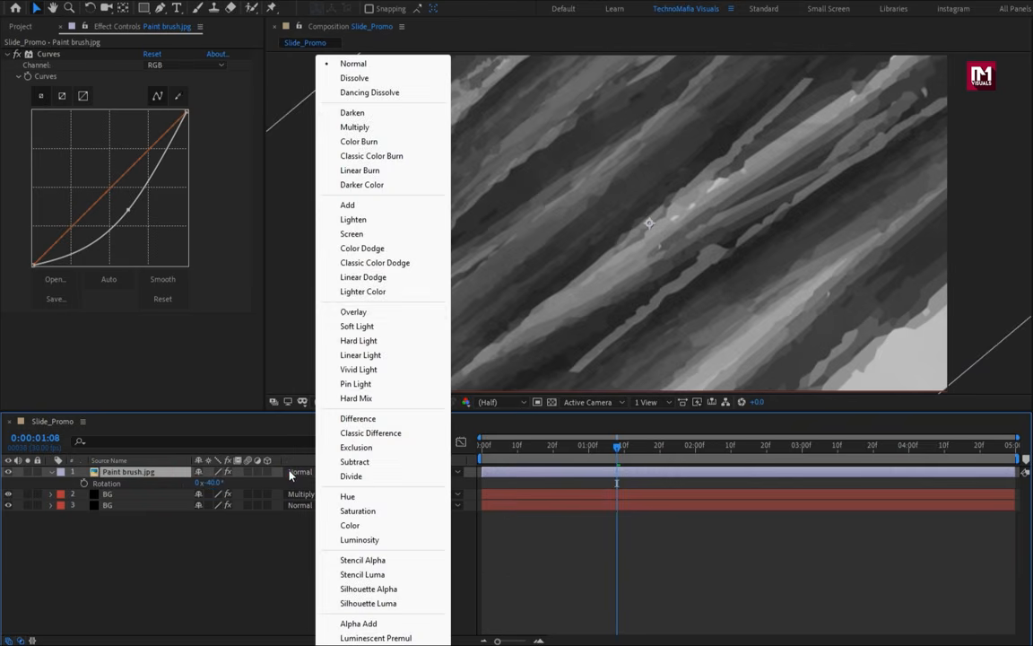
{"action": "left_click", "coordinate": [346, 313]}
Place Brush 00.mp4 above Paint brush.jpg in the timeline and scale it to 250%
{"action": "left_click", "coordinate": [20, 28]}
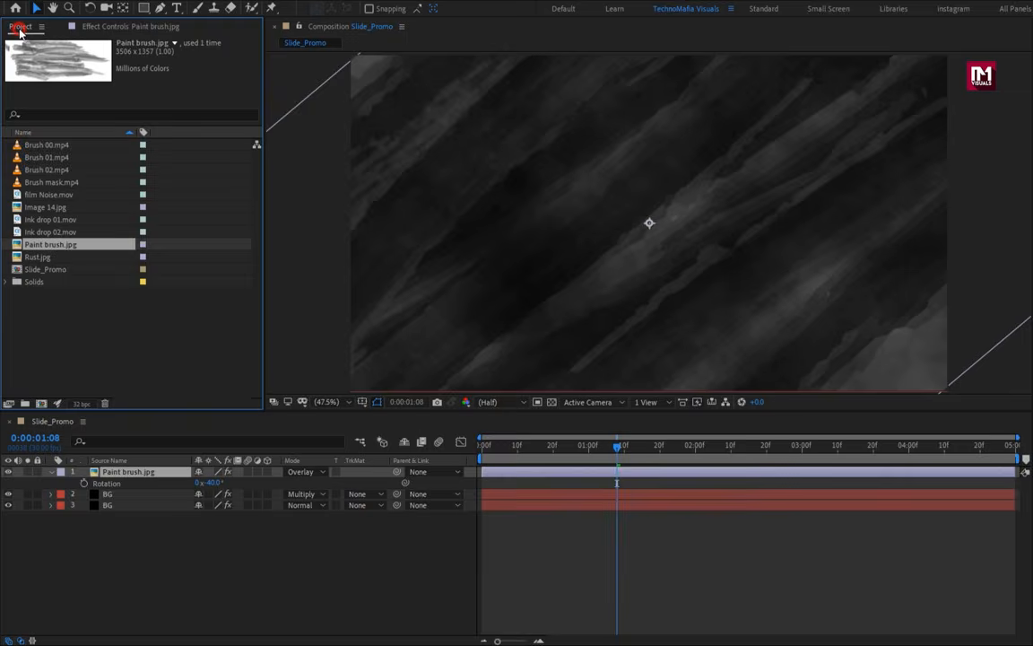
{"action": "mouse_move", "coordinate": [39, 144]}
{"action": "left_mouse_down"}
{"action": "mouse_move", "coordinate": [133, 396]}
{"action": "mouse_move", "coordinate": [142, 483]}
{"action": "left_mouse_up"}
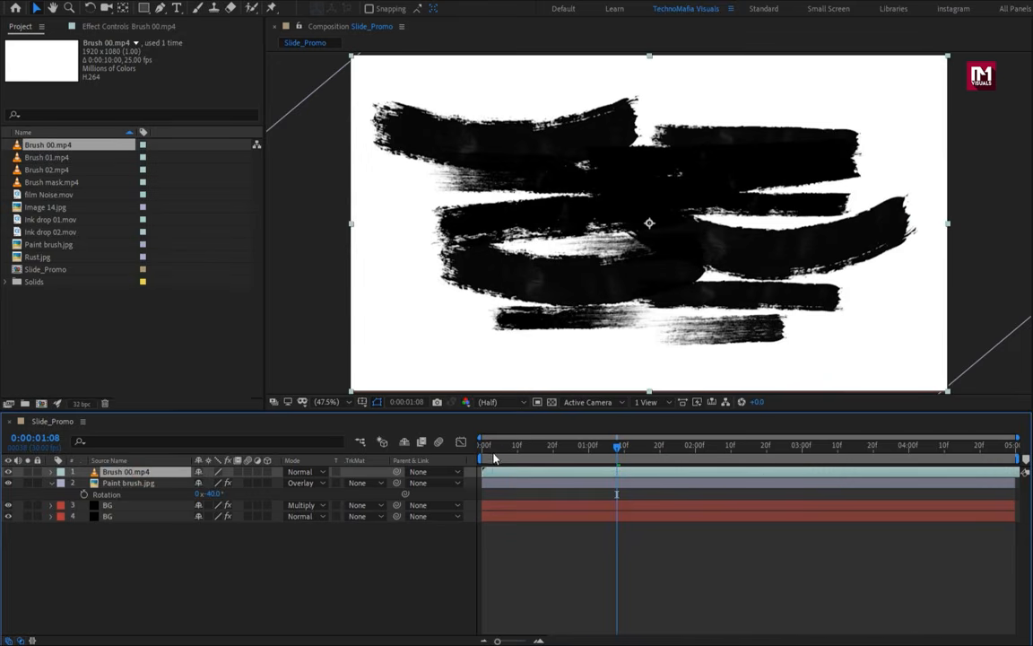
{"action": "key", "text": "s"}
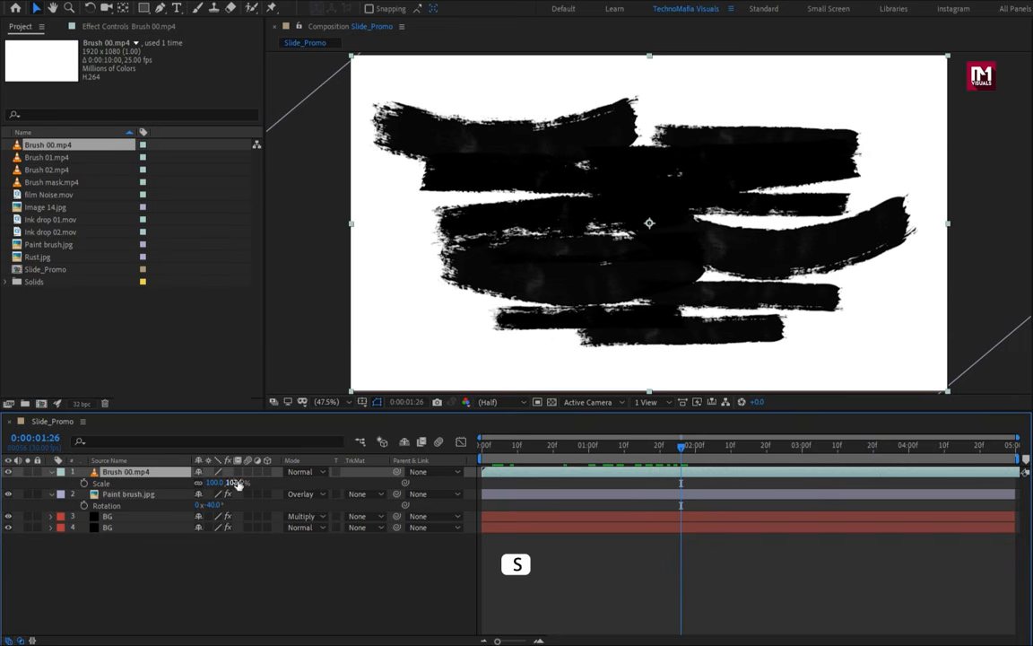
{"action": "key", "text": "Return"}
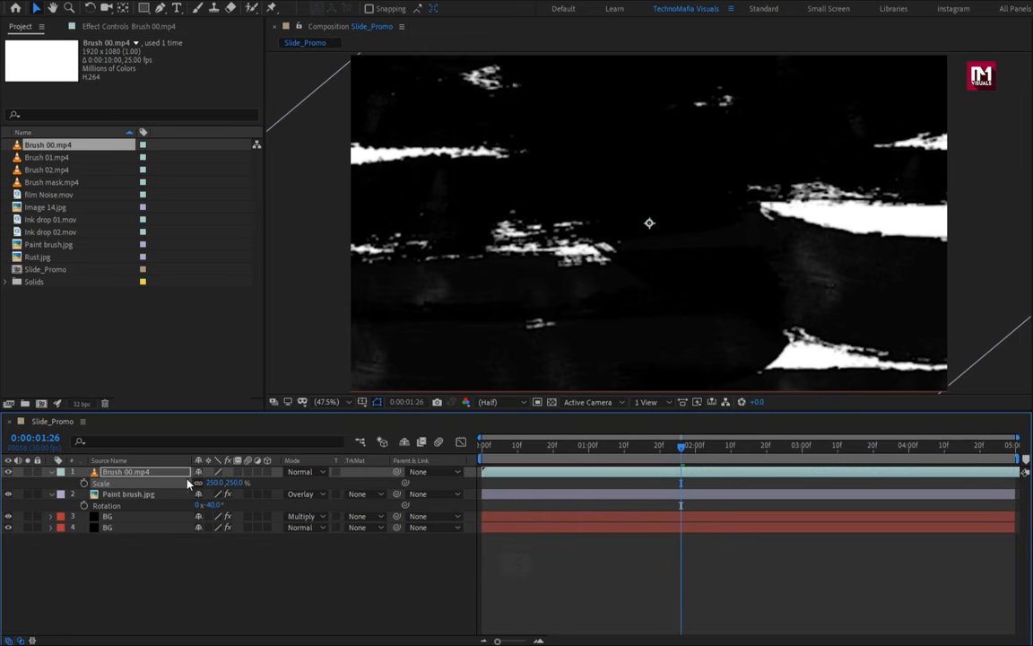
Rotate the Brush 00.mp4 layer to -40°
{"action": "left_click", "coordinate": [143, 473]}
{"action": "key", "text": "r"}
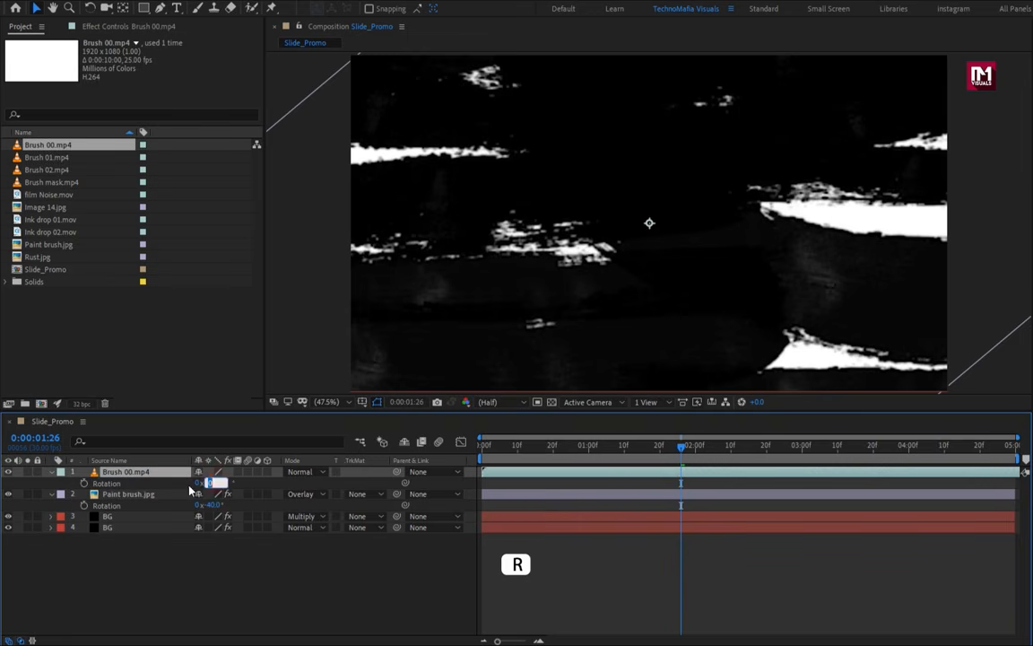
{"action": "type", "text": "-40"}
{"action": "key", "text": "Return"}
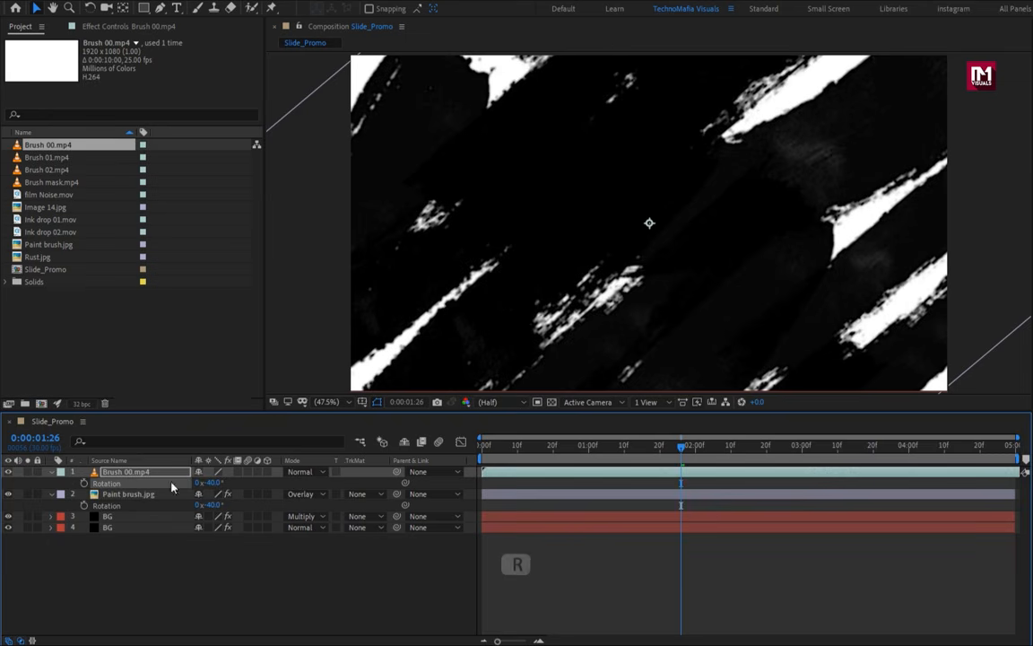
Set Paint brush.jpg's track matte to Luma Inverted from Brush 00.mp4 and preview the reveal
{"action": "left_click", "coordinate": [51, 472]}
{"action": "left_click", "coordinate": [52, 484]}
{"action": "left_click", "coordinate": [355, 484]}
{"action": "left_click", "coordinate": [399, 556]}
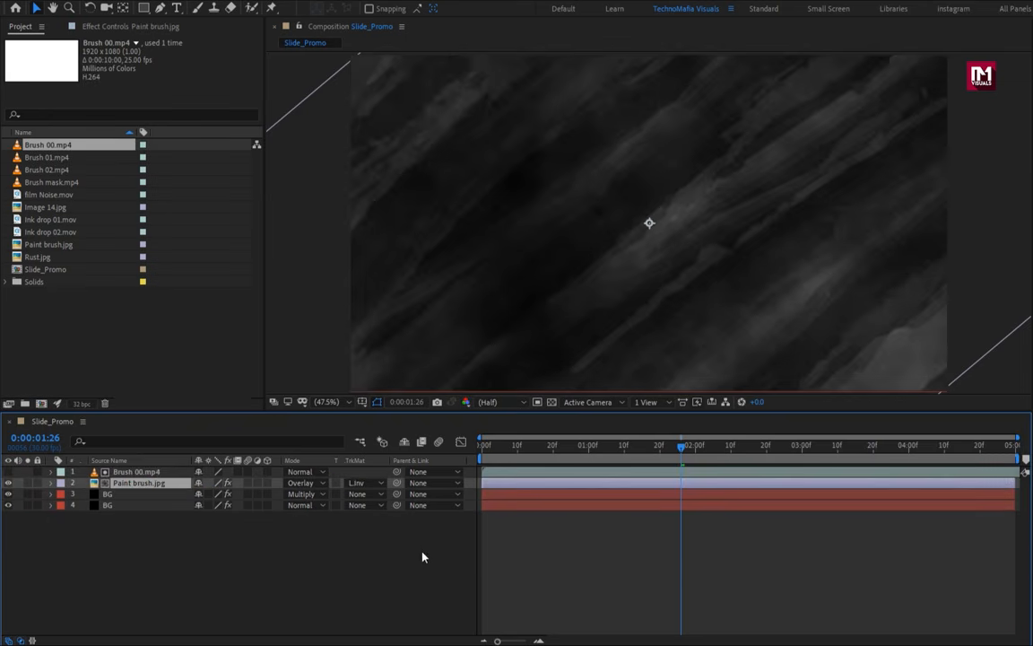
{"action": "left_click", "coordinate": [490, 450]}
{"action": "left_click_drag", "start_coordinate": [490, 450], "coordinate": [708, 456]}
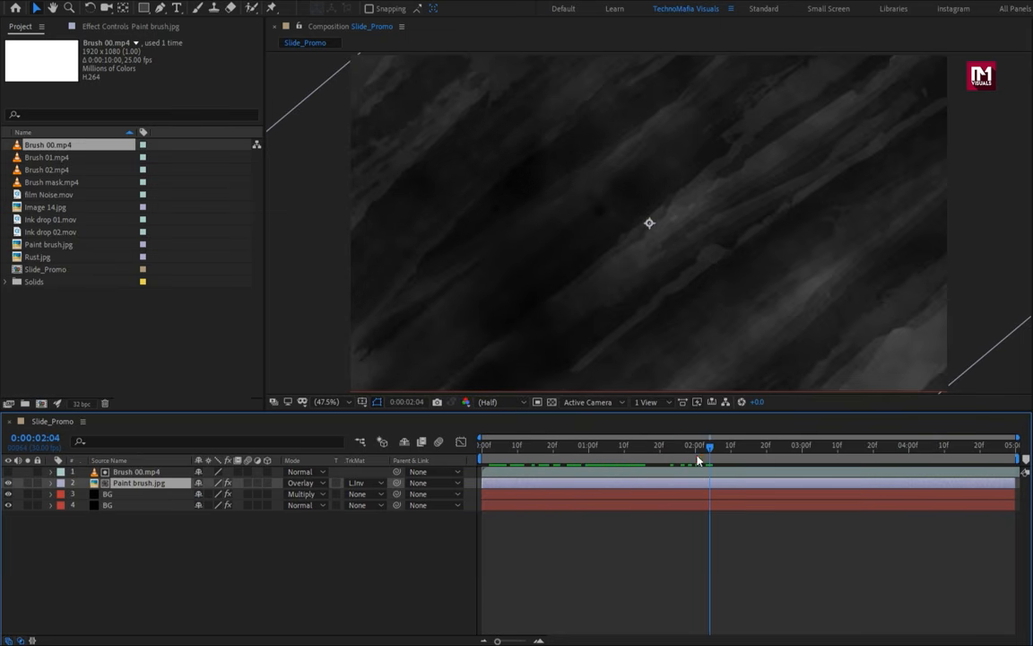
Add Ink drop 01.mov as the topmost layer and set its blend mode to Screen
{"action": "left_click_drag", "start_coordinate": [40, 220], "coordinate": [158, 474]}
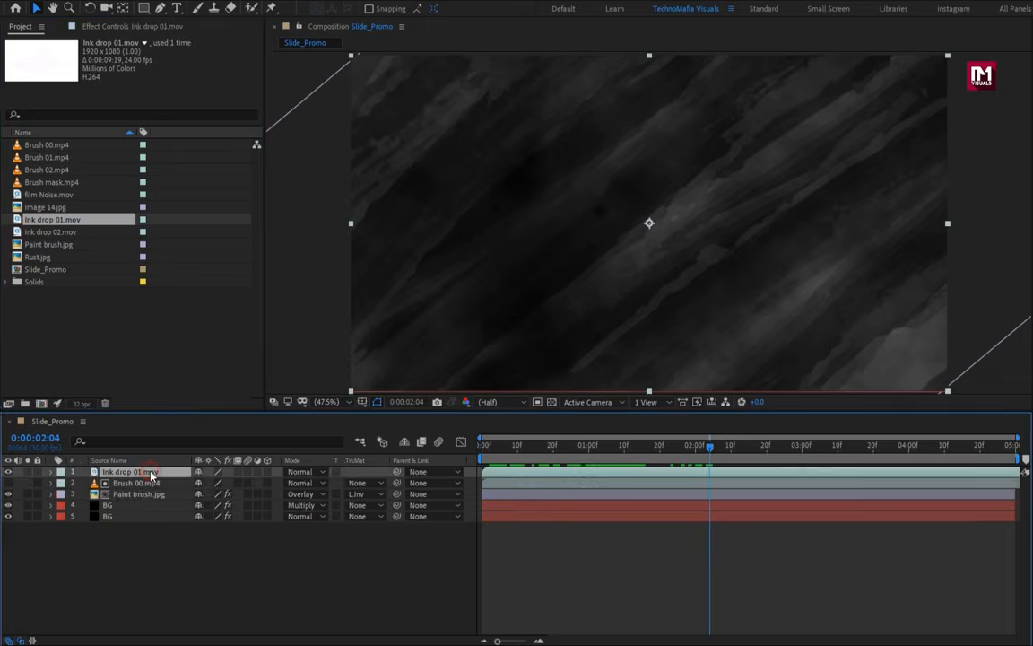
{"action": "left_click_drag", "start_coordinate": [508, 447], "coordinate": [715, 449]}
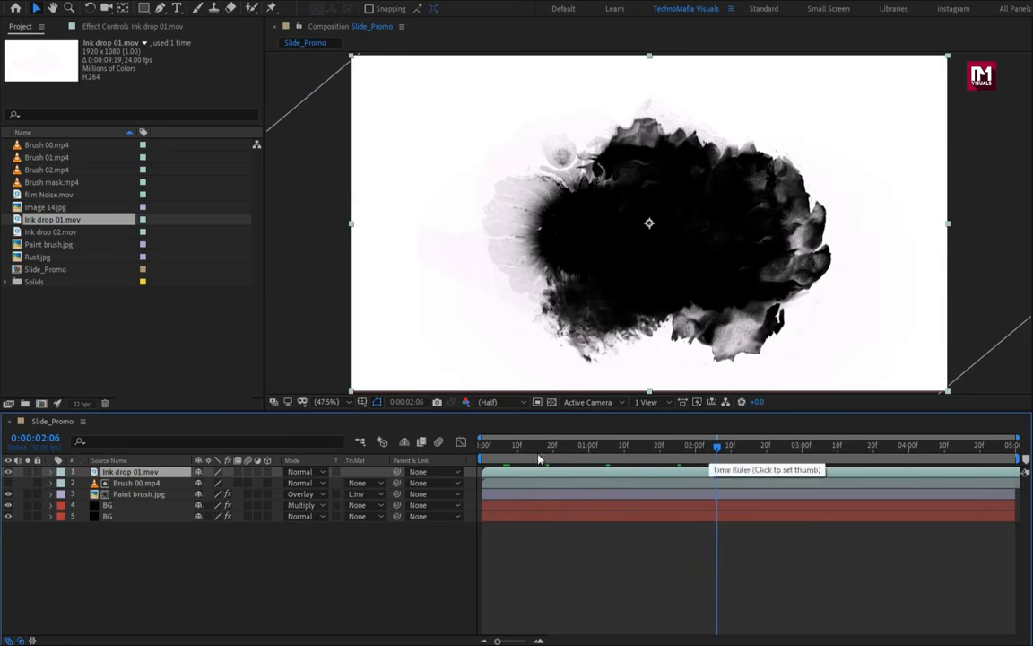
{"action": "left_click", "coordinate": [299, 472]}
{"action": "left_click", "coordinate": [350, 234]}
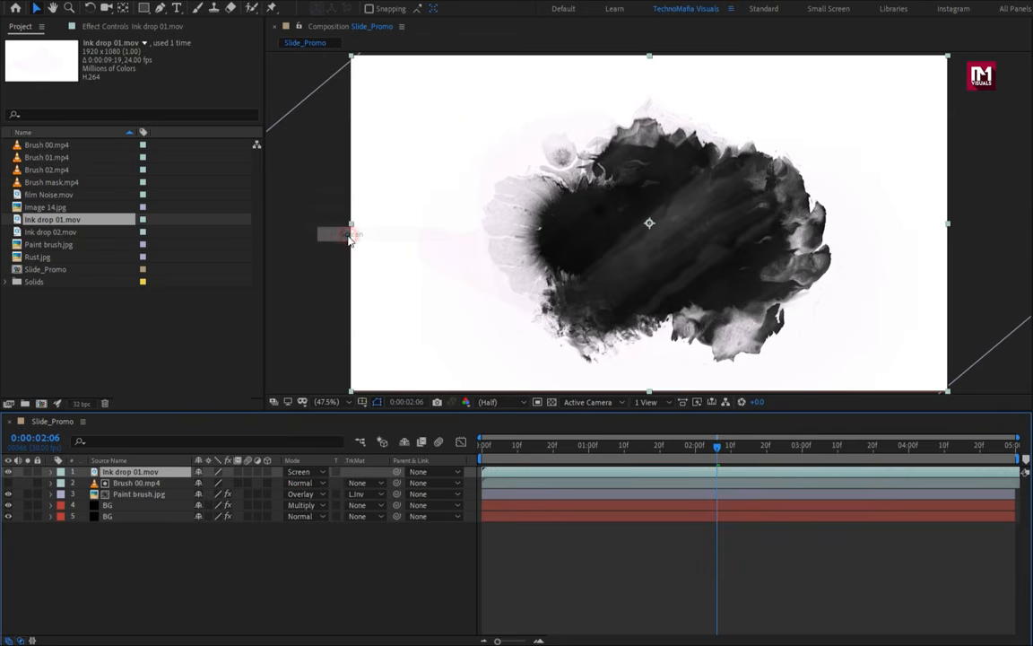
Apply the Tint effect to Ink drop 01.mov and map black to the dark gray 5C5A5A
{"action": "key", "text": "ctrl+space"}
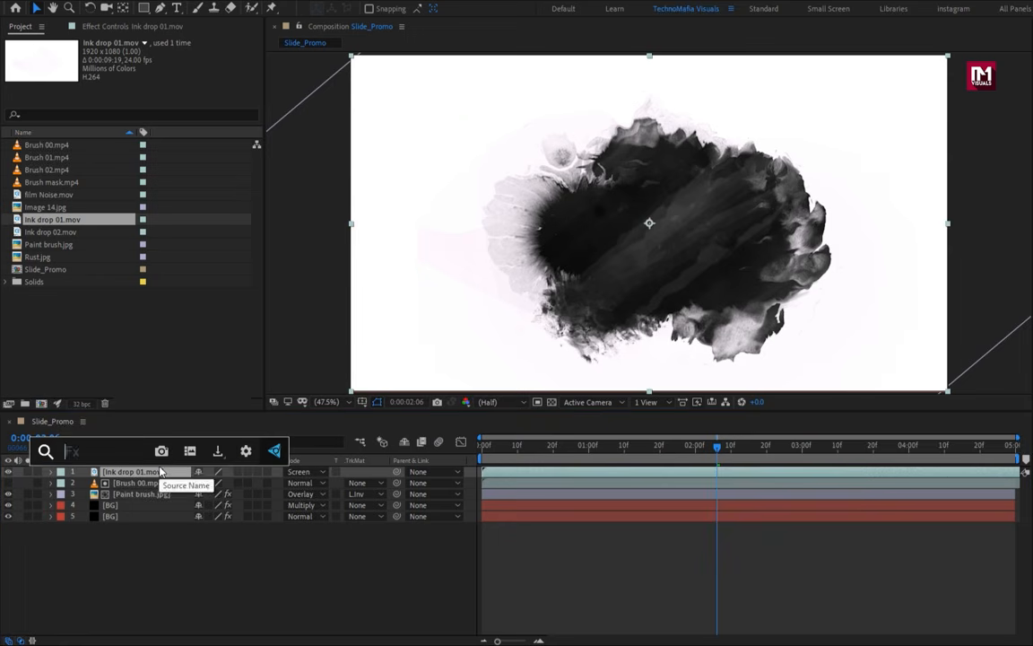
{"action": "type", "text": "tint"}
{"action": "key", "text": "Return"}
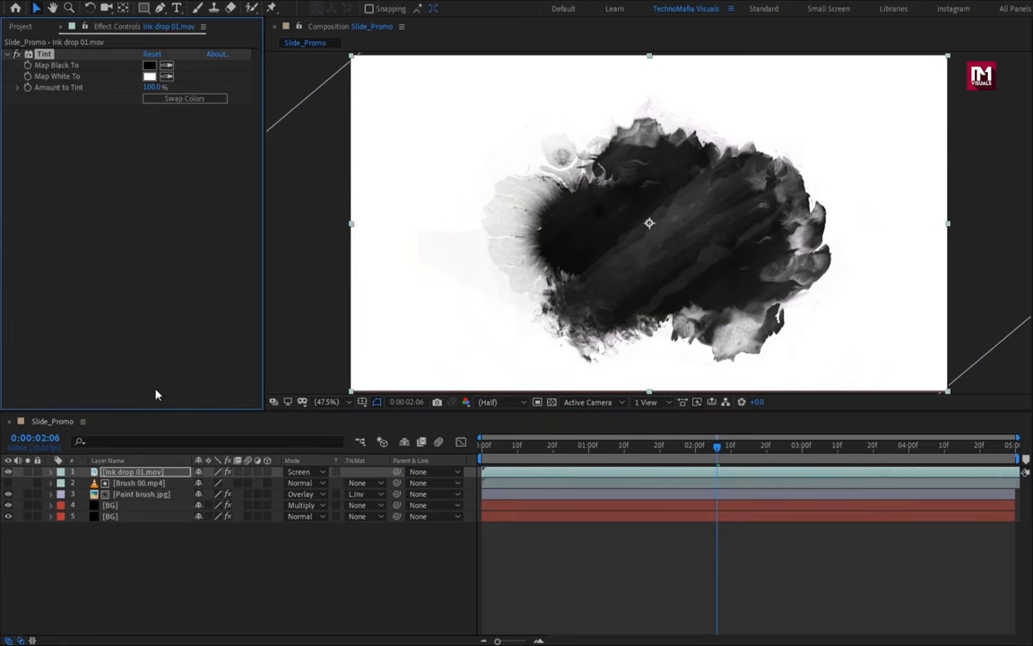
{"action": "left_click", "coordinate": [149, 64]}
{"action": "left_click_drag", "start_coordinate": [105, 282], "coordinate": [109, 300]}
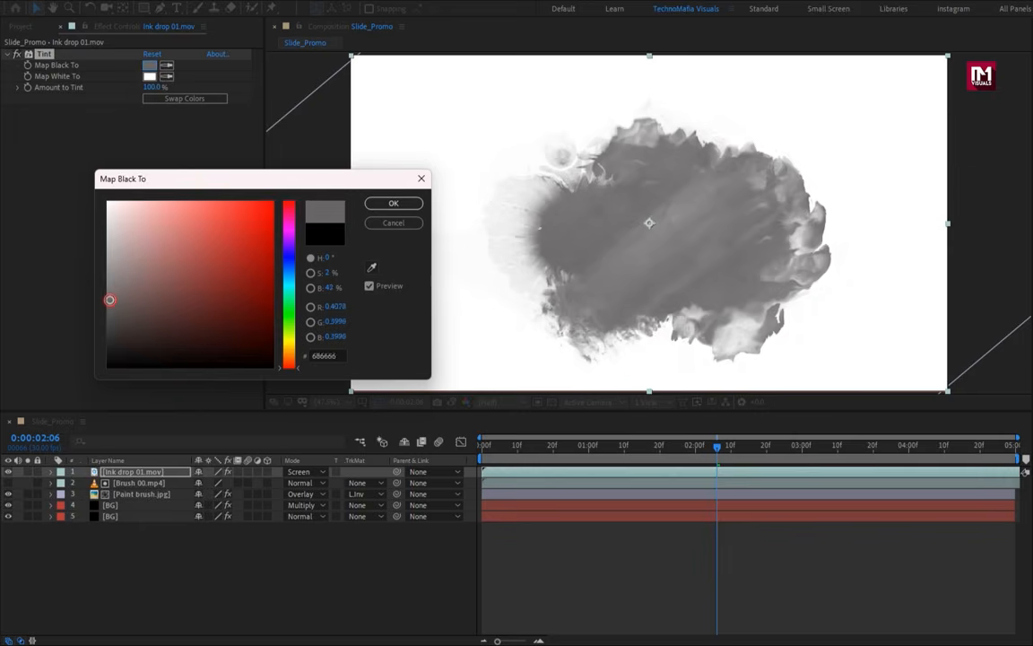
{"action": "left_click", "coordinate": [393, 203]}
Apply the Invert effect to Ink drop 01.mov
{"action": "key", "text": "ctrl+space"}
{"action": "type", "text": "inv"}
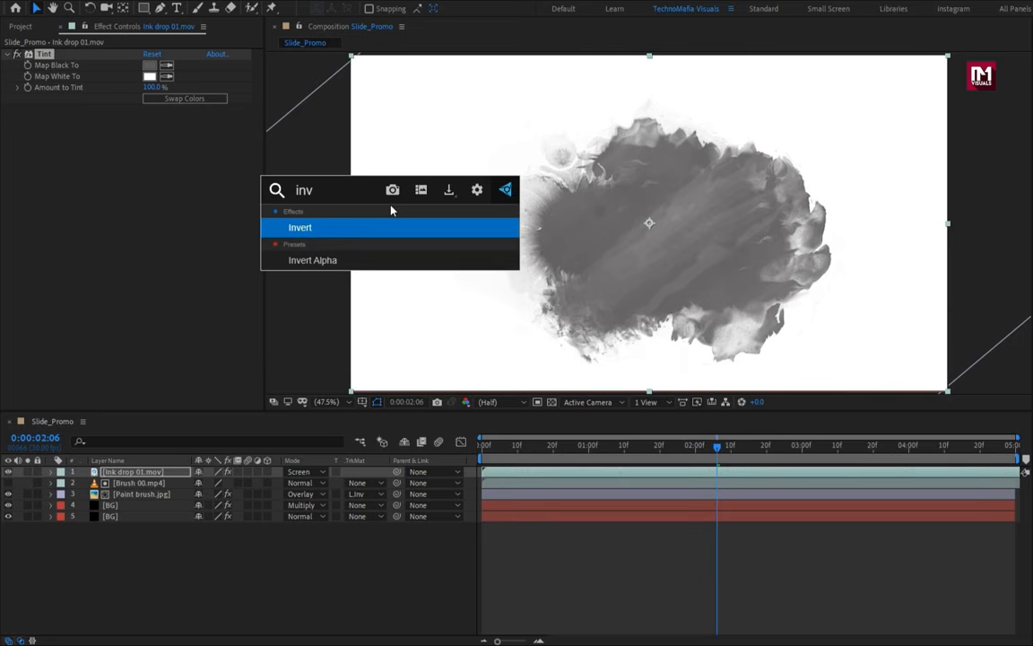
{"action": "key", "text": "Return"}
Scale the Ink drop 01.mov layer to 50%
{"action": "left_click", "coordinate": [128, 473]}
{"action": "left_click", "coordinate": [111, 461]}
{"action": "key", "text": "s"}
{"action": "left_click", "coordinate": [231, 482]}
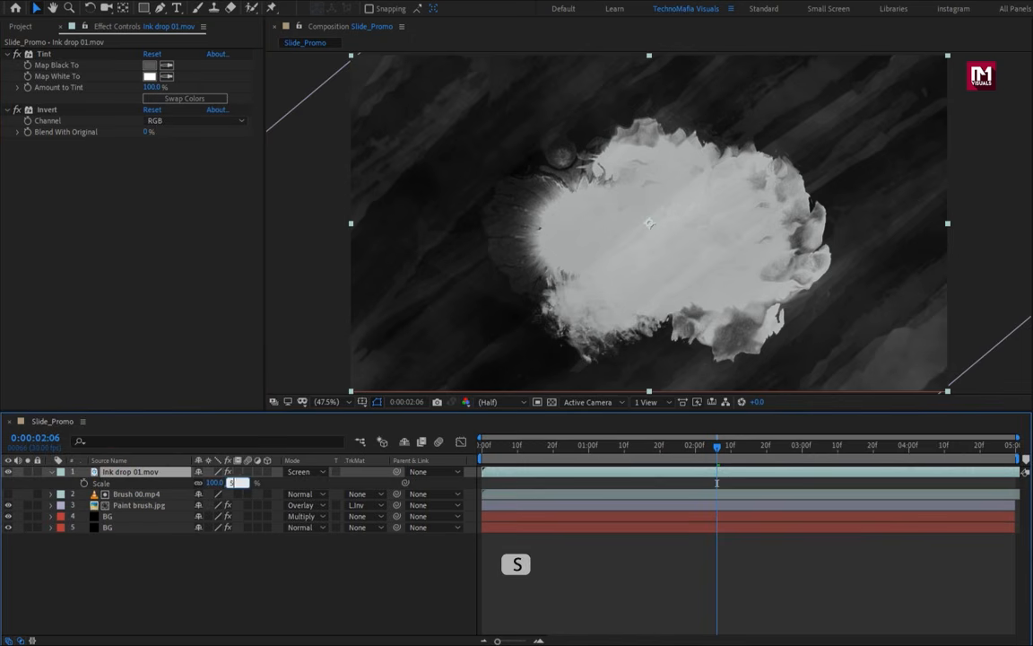
{"action": "type", "text": "50"}
{"action": "key", "text": "Return"}
Set Ink drop 01.mov's opacity to 60% and move the ink drop to the frame's lower-left area
{"action": "key", "text": "t"}
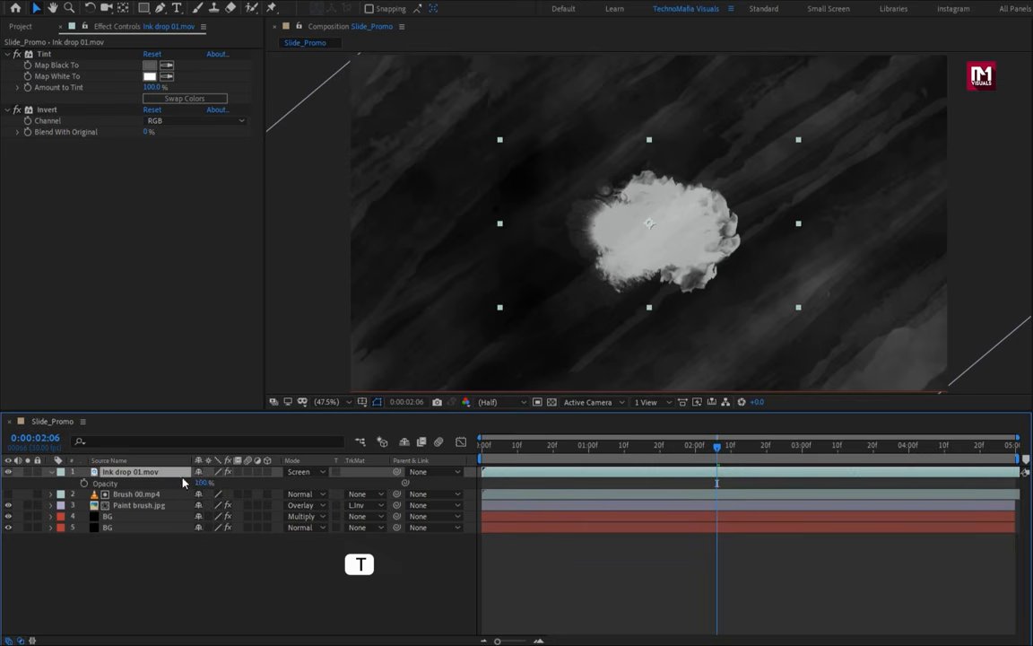
{"action": "left_click_drag", "start_coordinate": [199, 482], "coordinate": [201, 484]}
{"action": "mouse_move", "coordinate": [651, 239]}
{"action": "left_mouse_down"}
{"action": "mouse_move", "coordinate": [492, 293]}
{"action": "mouse_move", "coordinate": [471, 320]}
{"action": "left_mouse_up"}
Collapse the Ink drop 01.mov layer's properties and duplicate the layer
{"action": "key", "text": "ctrl+d"}
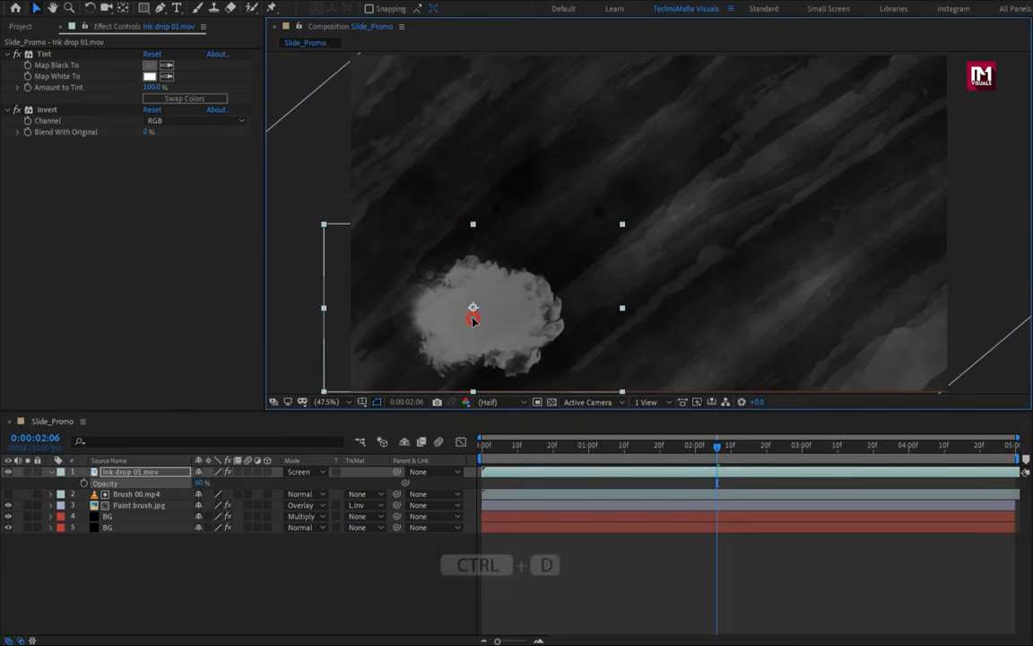
{"action": "left_click", "coordinate": [51, 472]}
{"action": "left_click", "coordinate": [121, 473]}
{"action": "key", "text": "ctrl+d"}
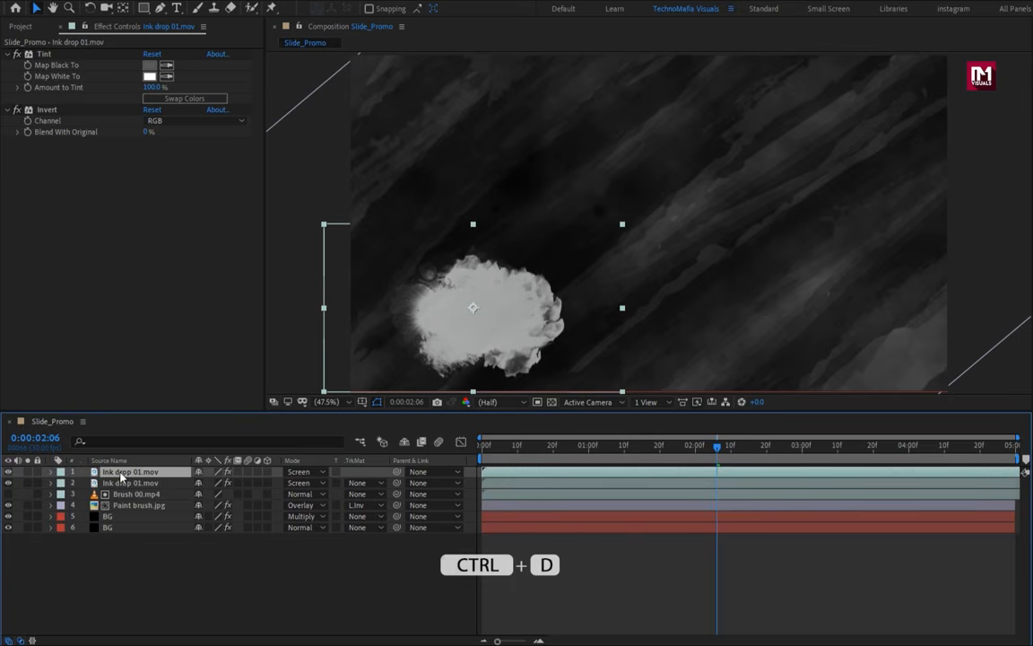
Map black to pure black in the duplicate ink drop's Tint effect and disable its Invert effect
{"action": "left_click", "coordinate": [149, 69]}
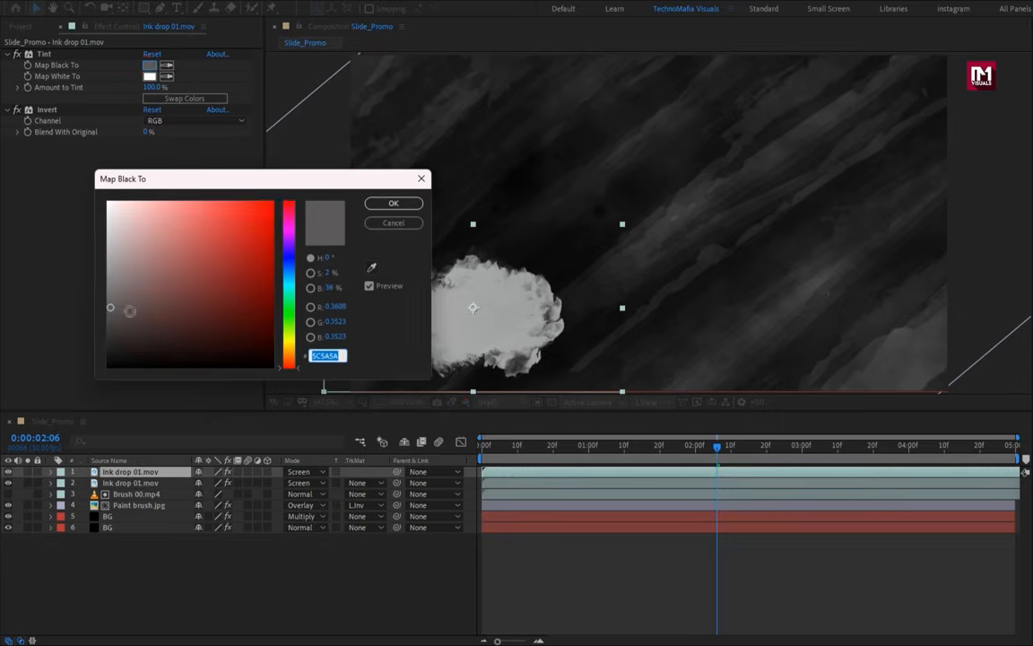
{"action": "left_click", "coordinate": [94, 374]}
{"action": "left_click", "coordinate": [378, 205]}
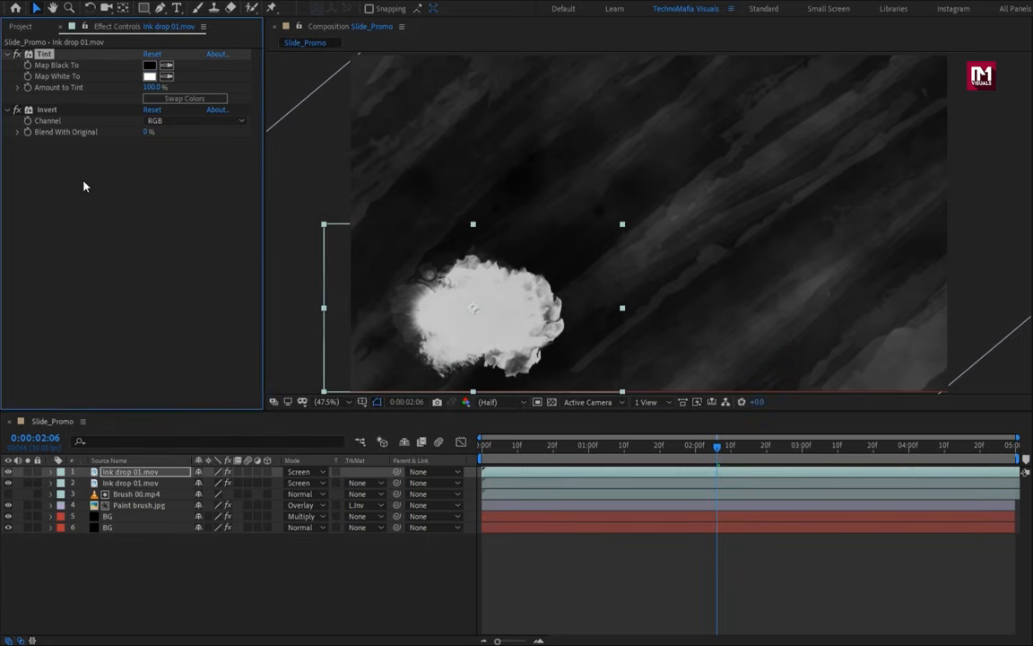
{"action": "left_click", "coordinate": [17, 110]}
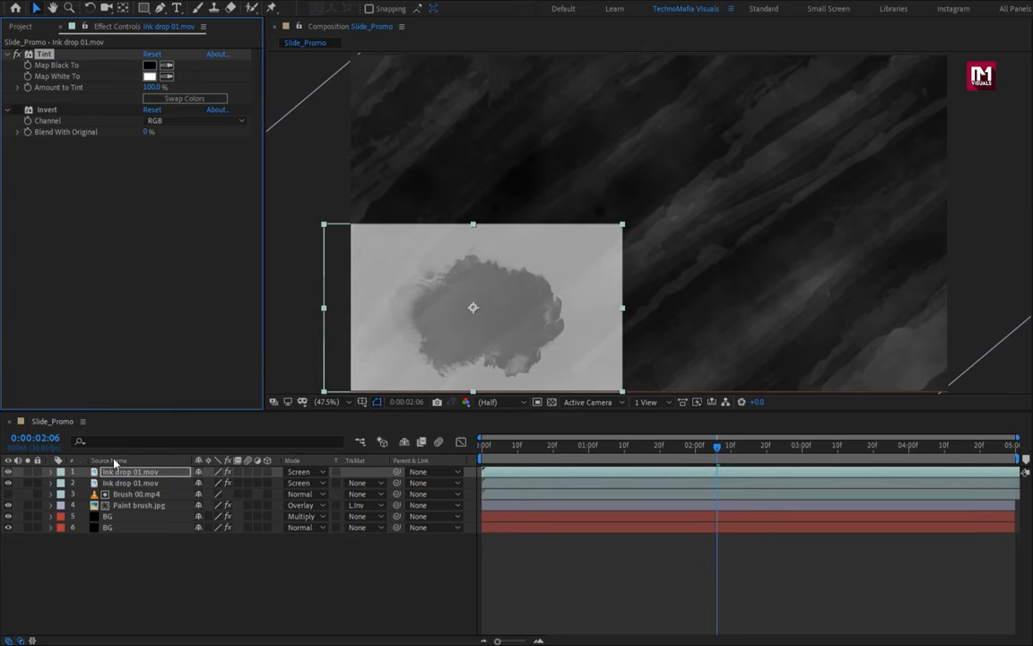
Set the duplicate ink drop's blend mode to Multiply and its rotation to 80°
{"action": "left_click", "coordinate": [303, 472]}
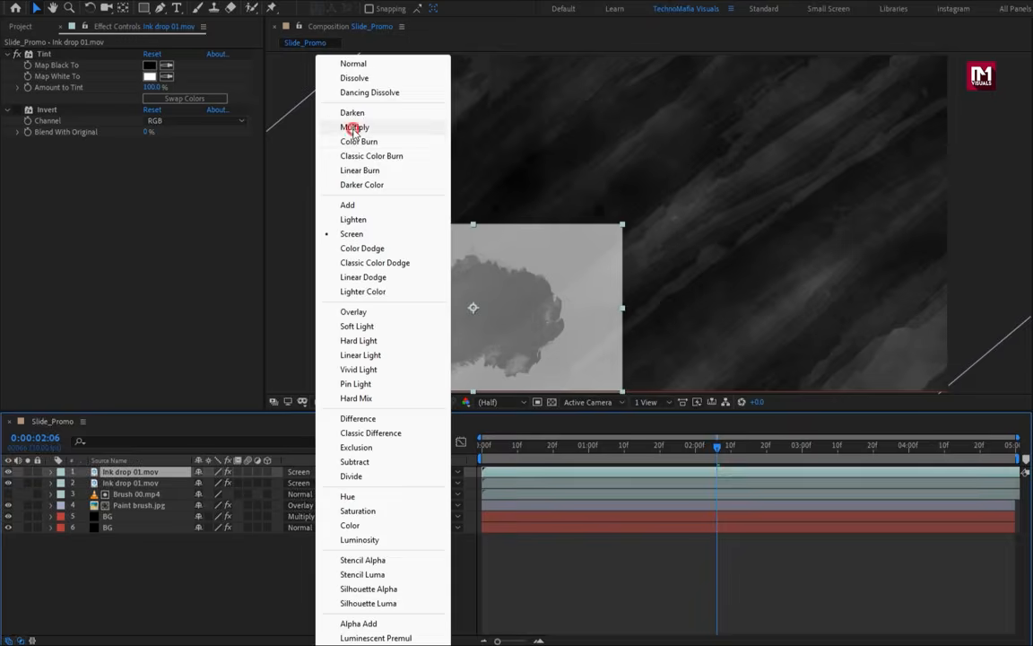
{"action": "left_click", "coordinate": [355, 128]}
{"action": "key", "text": "r"}
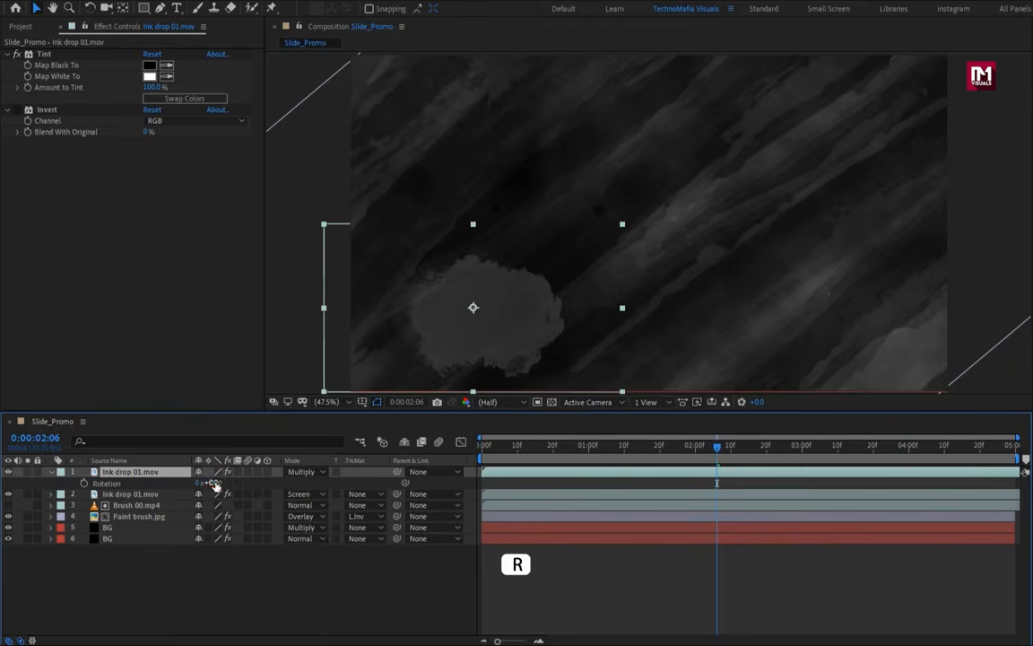
{"action": "key", "text": "Return"}
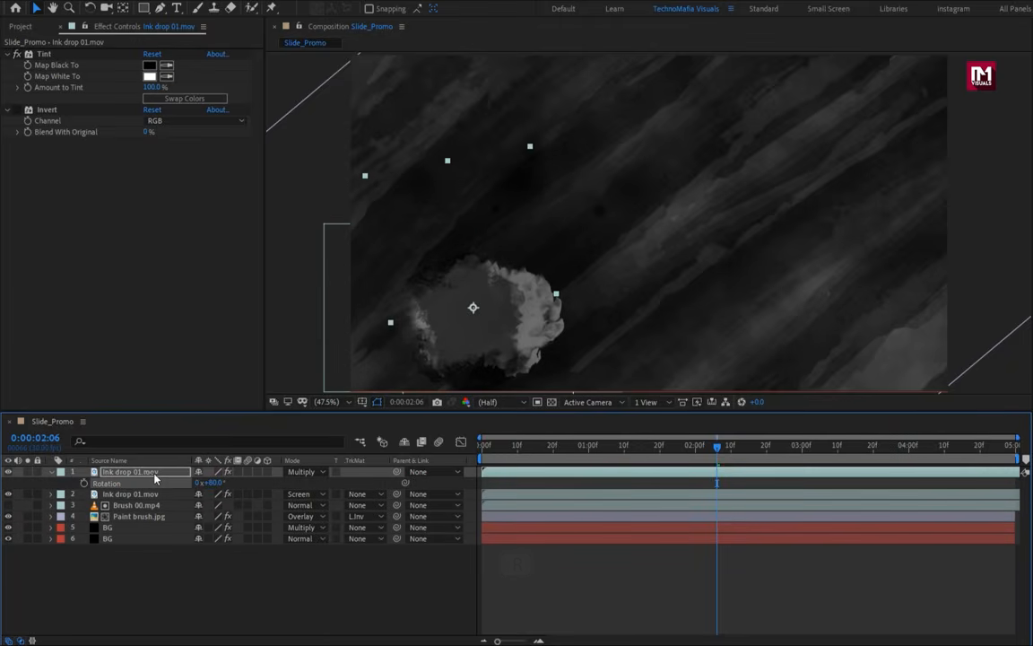
Scale the duplicate Ink drop 01.mov to 95% and move it up and to the right in the frame
{"action": "key", "text": "s"}
{"action": "type", "text": "95"}
{"action": "key", "text": "Return"}
{"action": "mouse_move", "coordinate": [408, 270]}
{"action": "left_mouse_down"}
{"action": "mouse_move", "coordinate": [407, 182]}
{"action": "mouse_move", "coordinate": [395, 187]}
{"action": "mouse_move", "coordinate": [459, 196]}
{"action": "mouse_move", "coordinate": [461, 185]}
{"action": "left_mouse_up"}
Delay the start of the duplicate Ink drop 01.mov layer by about 3 frames and collapse its properties
{"action": "left_click", "coordinate": [499, 448]}
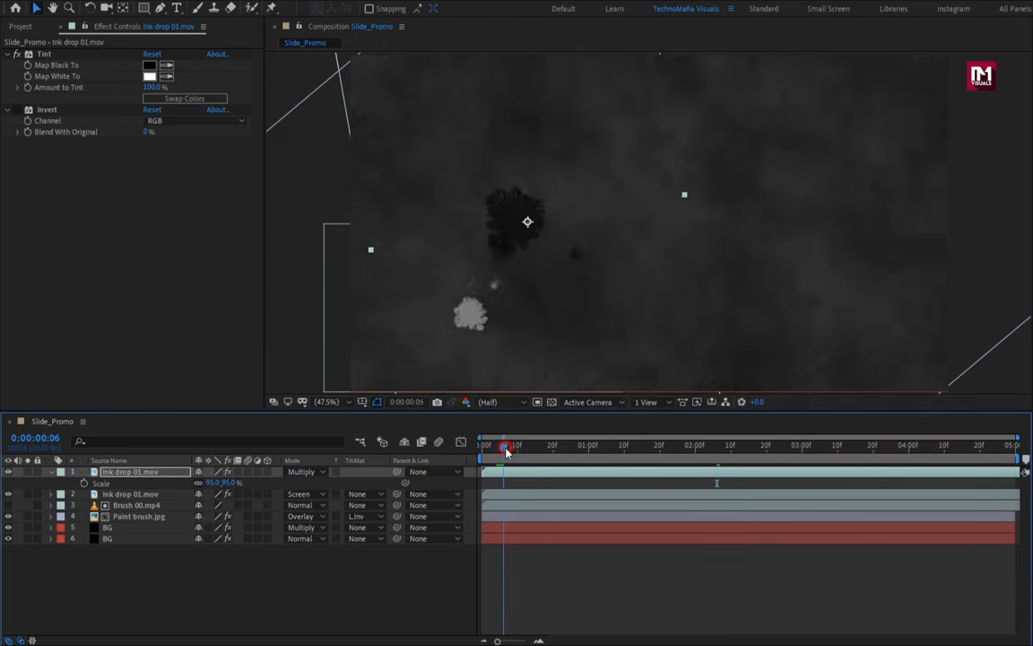
{"action": "left_click_drag", "start_coordinate": [501, 450], "coordinate": [604, 451]}
{"action": "left_click_drag", "start_coordinate": [497, 476], "coordinate": [664, 460]}
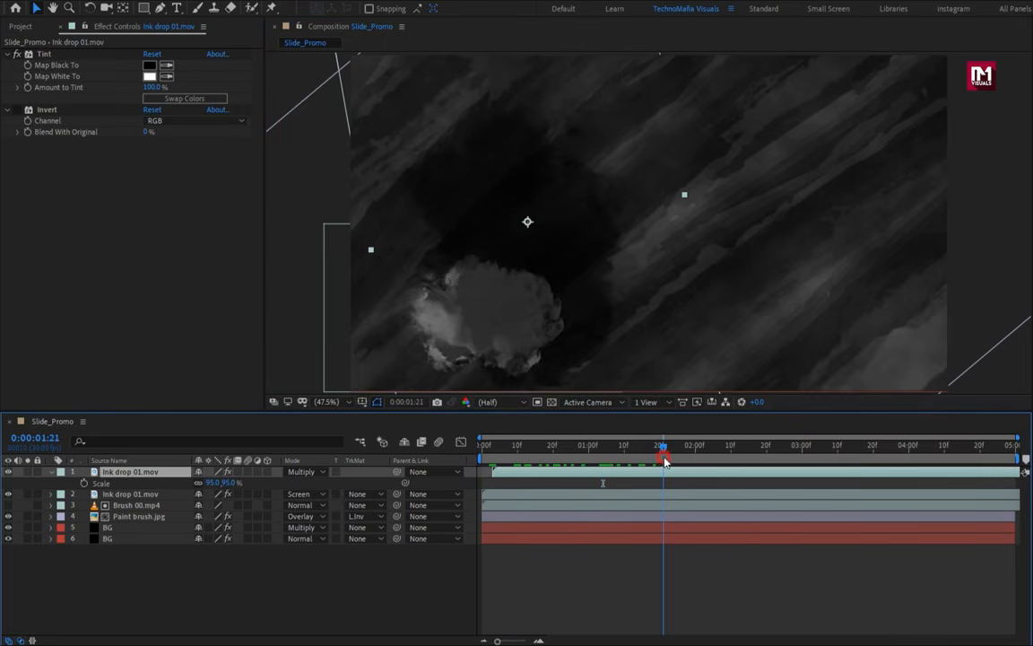
{"action": "left_click", "coordinate": [51, 473]}
Add Ink drop 02.mov as the top layer of Slide_Promo and set its blend mode to Multiply
{"action": "left_click", "coordinate": [20, 26]}
{"action": "mouse_move", "coordinate": [43, 230]}
{"action": "left_mouse_down"}
{"action": "mouse_move", "coordinate": [115, 392]}
{"action": "mouse_move", "coordinate": [138, 473]}
{"action": "mouse_move", "coordinate": [148, 472]}
{"action": "left_mouse_up"}
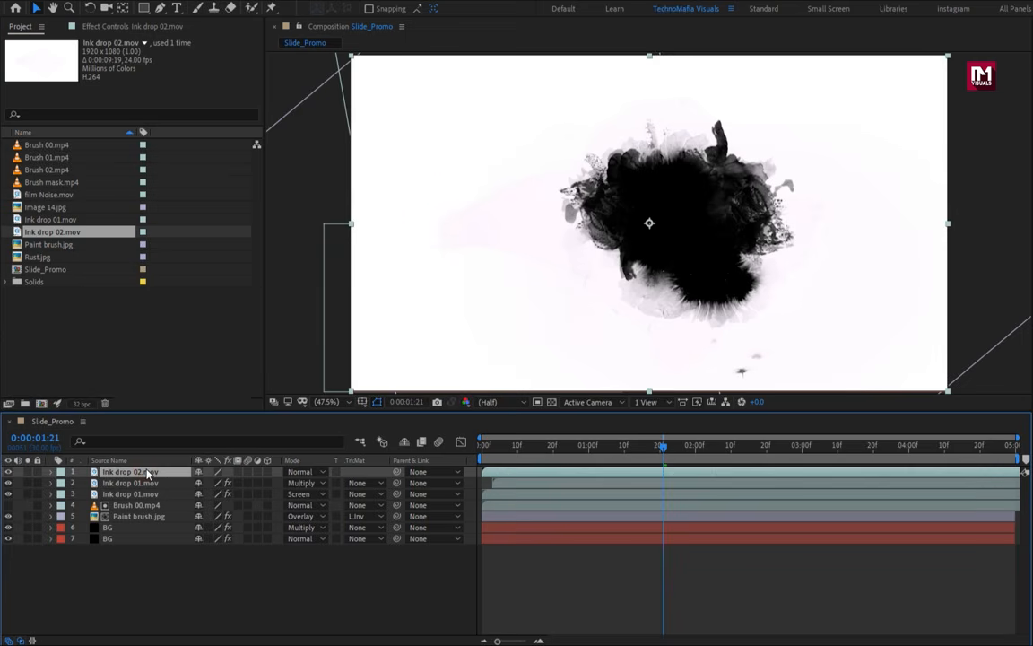
{"action": "left_click", "coordinate": [296, 471]}
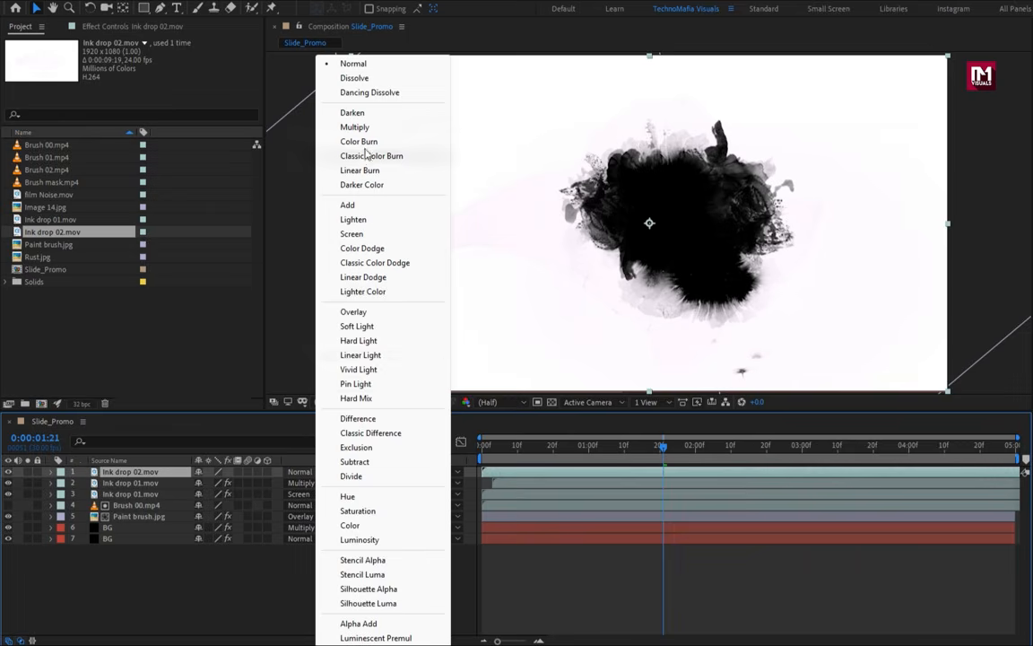
{"action": "left_click", "coordinate": [359, 127]}
Apply a Tint effect to Ink drop 02.mov and map black to dark grey 444444
{"action": "key", "text": "ctrl+space"}
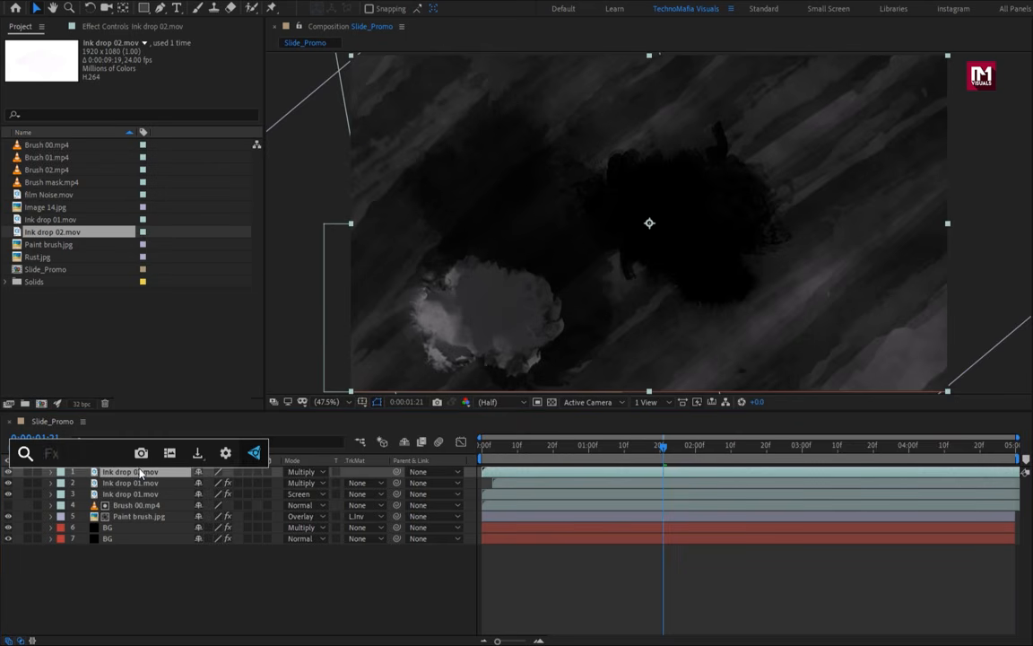
{"action": "type", "text": "tint"}
{"action": "key", "text": "Return"}
{"action": "left_click", "coordinate": [149, 64]}
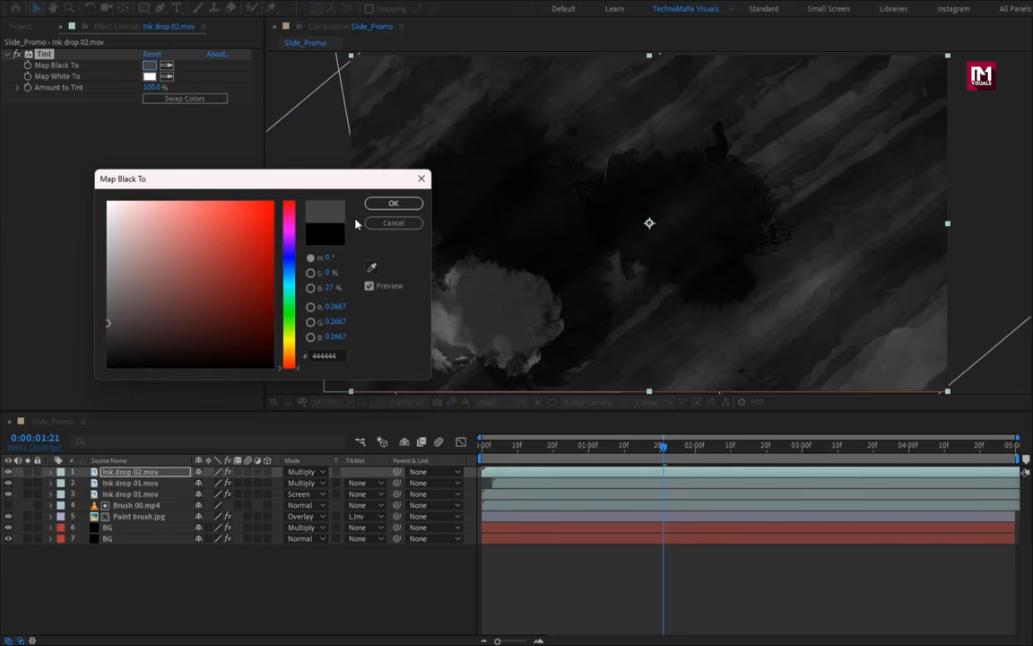
{"action": "left_click", "coordinate": [376, 203]}
Set Ink drop 02.mov's scale to 50% and its opacity to 60%
{"action": "left_click", "coordinate": [180, 471]}
{"action": "key", "text": "s"}
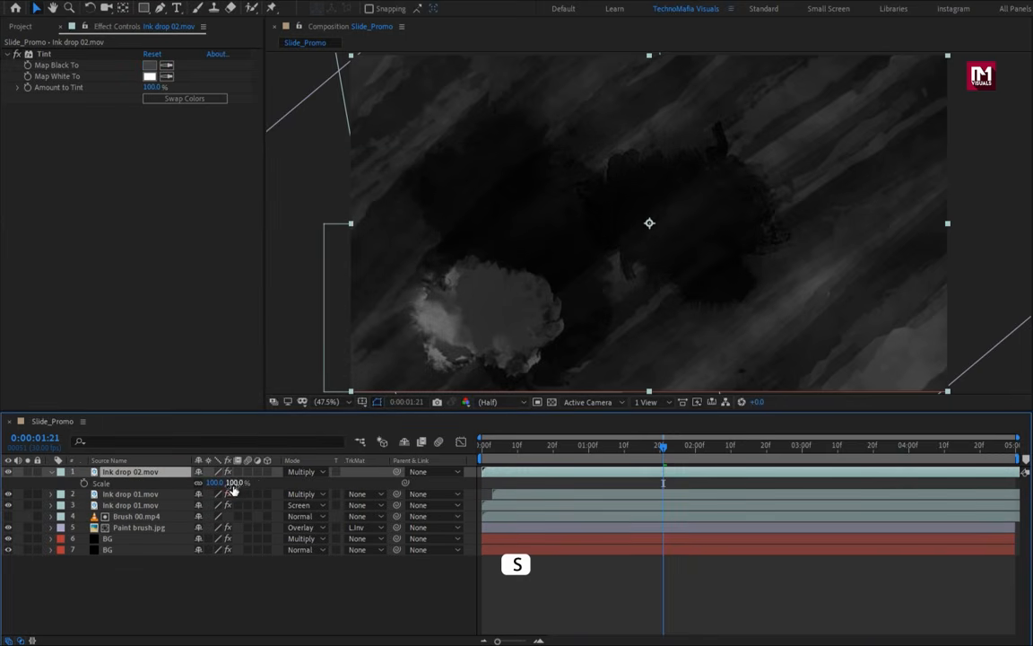
{"action": "key", "text": "Return"}
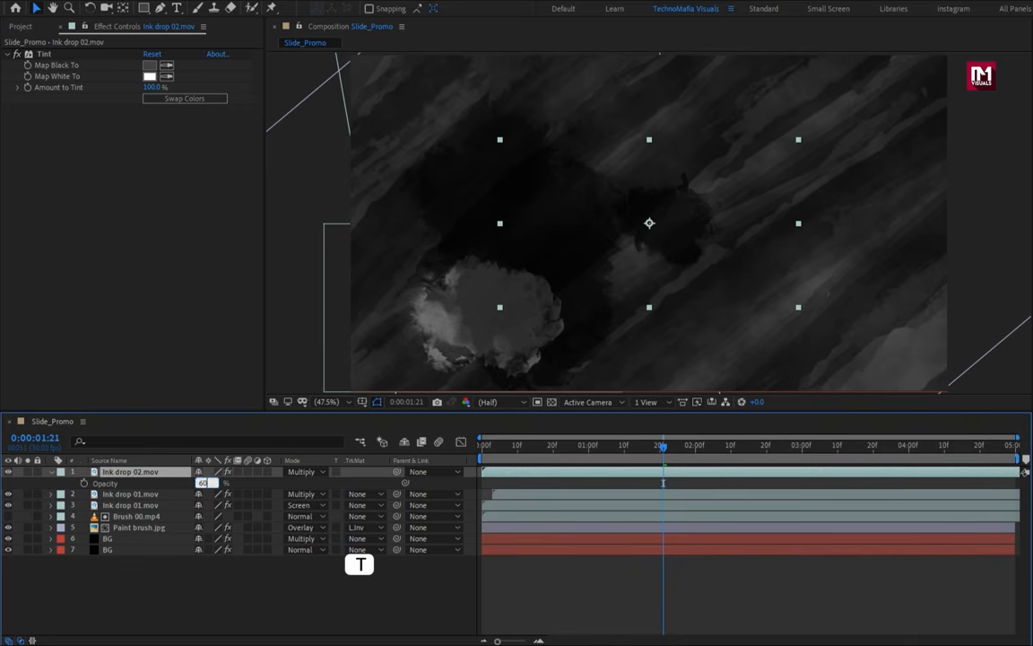
{"action": "key", "text": "Return"}
{"action": "left_click", "coordinate": [52, 472]}
Move Ink drop 02.mov to the left side of the frame and duplicate the layer
{"action": "left_click_drag", "start_coordinate": [617, 446], "coordinate": [734, 445]}
{"action": "left_click_drag", "start_coordinate": [651, 226], "coordinate": [407, 253]}
{"action": "key", "text": "ctrl+d"}
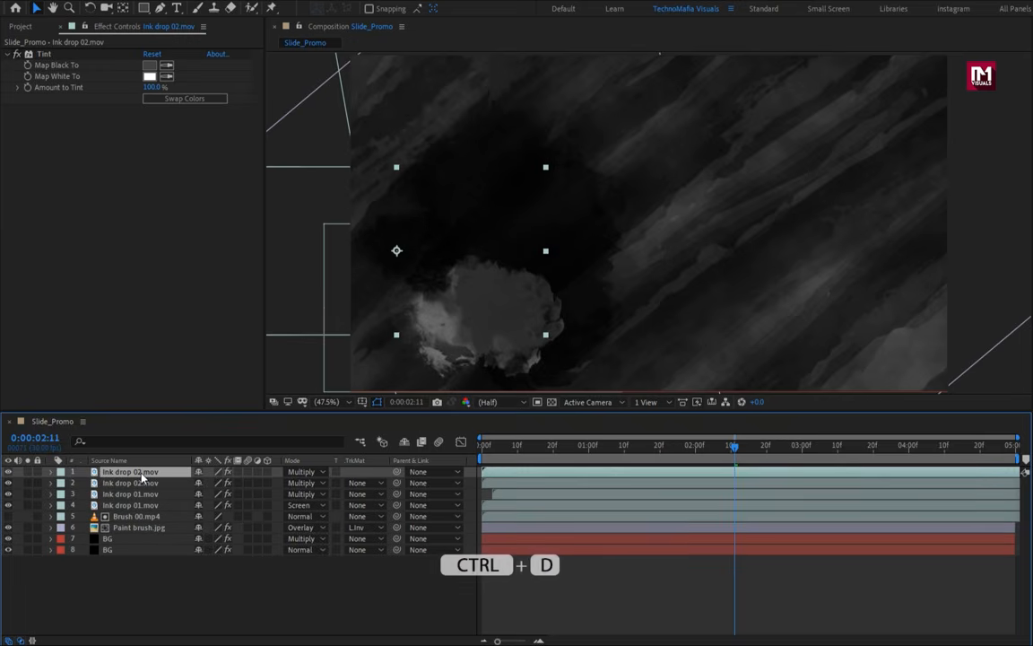
Set the duplicate Ink drop 02.mov's blend mode to Lighten and move it near the frame's centre
{"action": "left_click", "coordinate": [303, 473]}
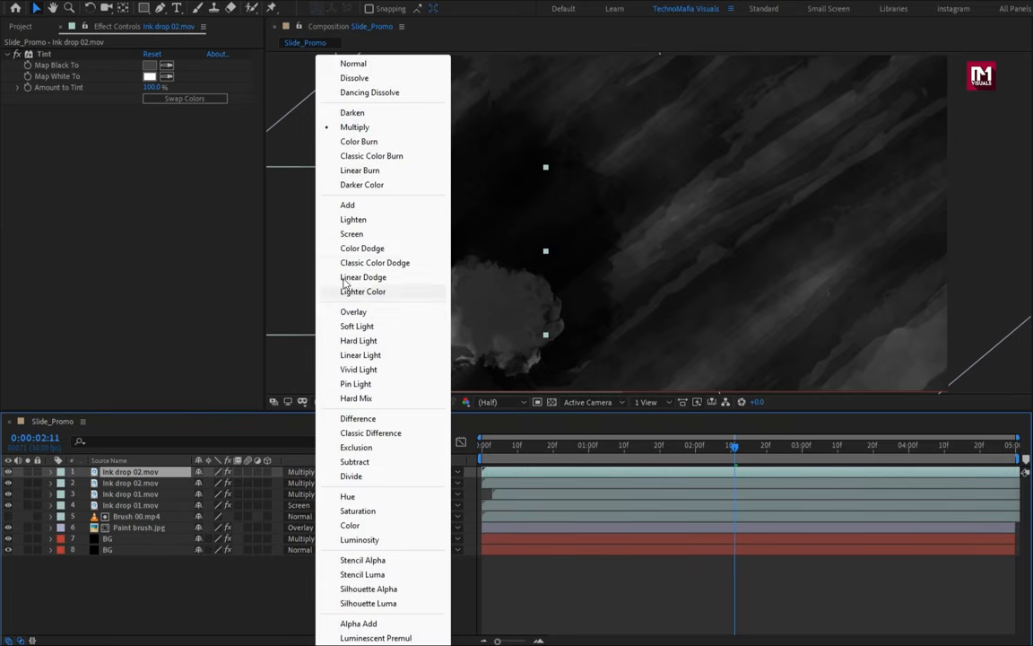
{"action": "left_click", "coordinate": [347, 219]}
{"action": "left_click_drag", "start_coordinate": [397, 254], "coordinate": [581, 281]}
Apply the Invert effect to the duplicate Ink drop 02.mov
{"action": "key", "text": "ctrl+space"}
{"action": "type", "text": "inv"}
{"action": "key", "text": "Return"}
Scale the duplicate Ink drop 02.mov to 100% and shift it left over the other ink drops
{"action": "left_click", "coordinate": [119, 473]}
{"action": "key", "text": "s"}
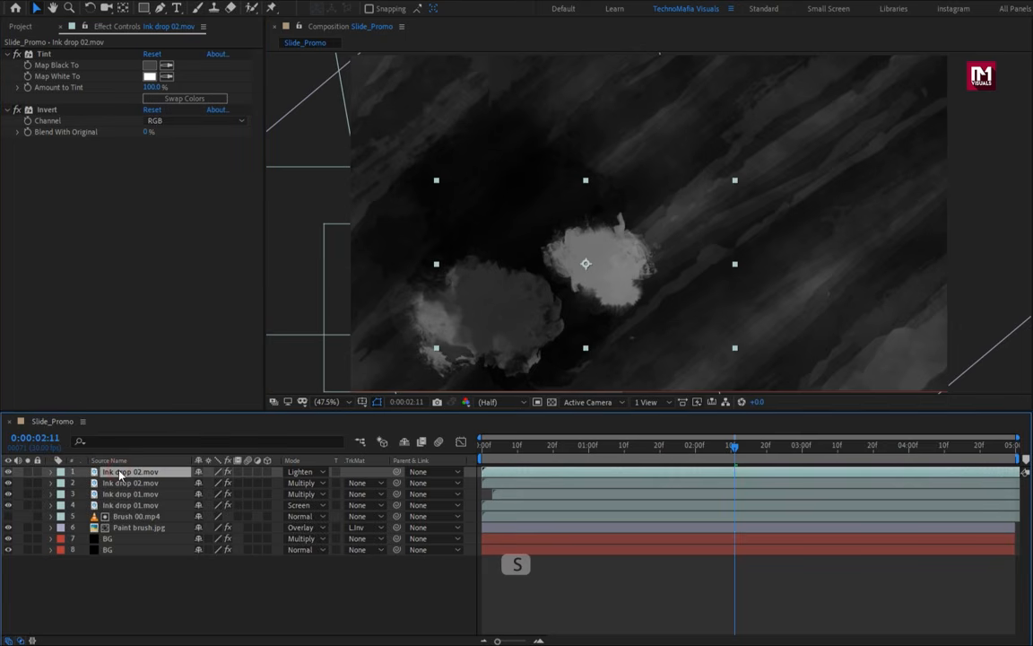
{"action": "left_click", "coordinate": [231, 483]}
{"action": "type", "text": "10"}
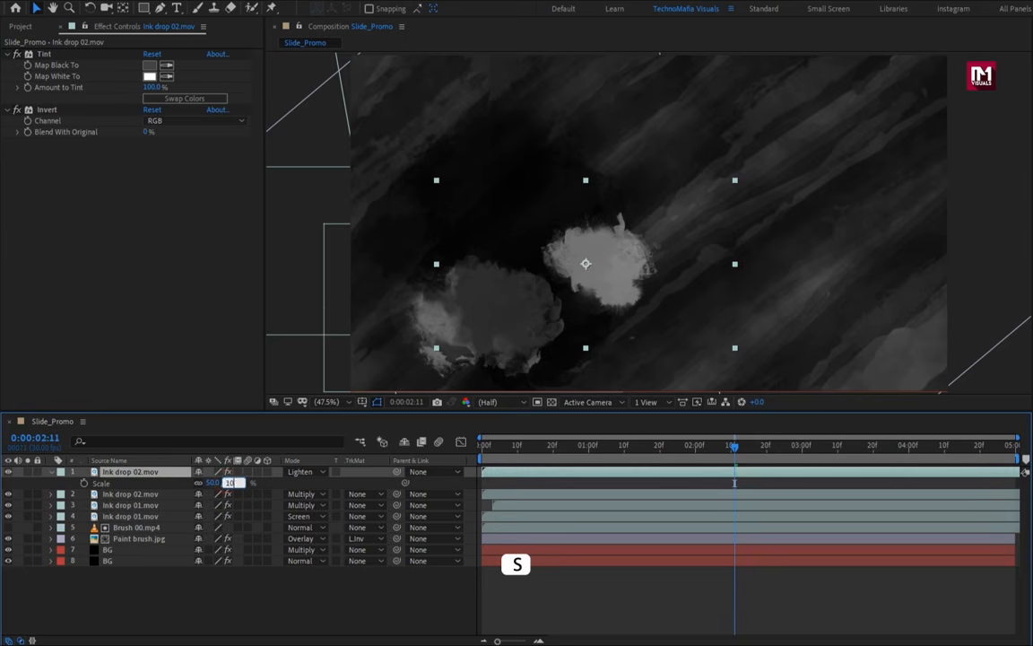
{"action": "type", "text": "0"}
{"action": "key", "text": "Return"}
{"action": "left_click_drag", "start_coordinate": [503, 449], "coordinate": [753, 452]}
{"action": "left_click_drag", "start_coordinate": [639, 297], "coordinate": [588, 287]}
Rotate the duplicate Ink drop 02.mov clockwise and nudge it slightly to the right
{"action": "key", "text": "r"}
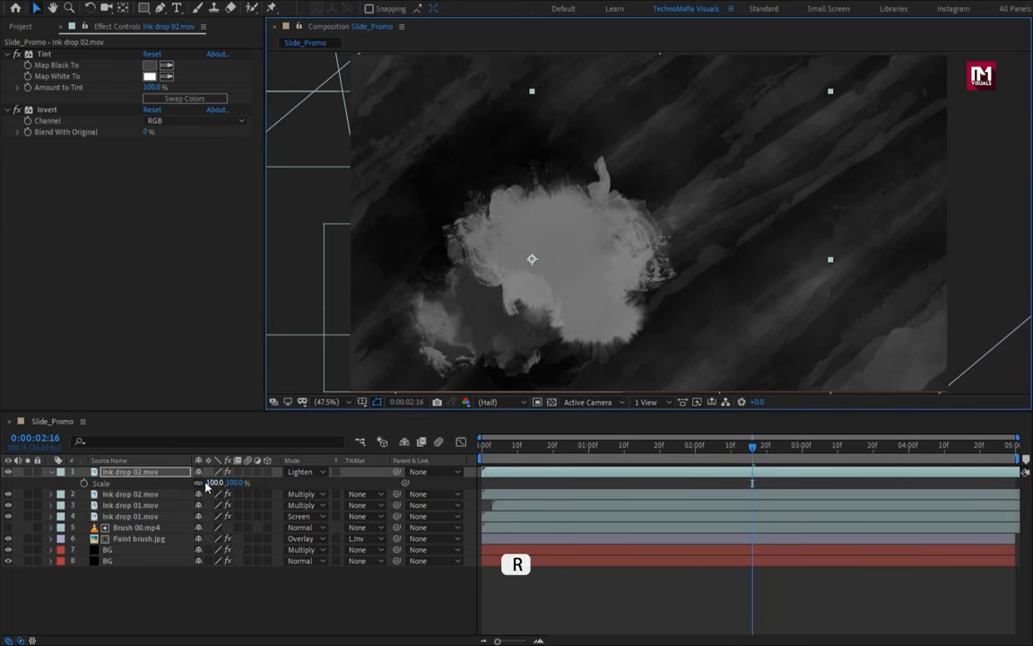
{"action": "left_click_drag", "start_coordinate": [212, 484], "coordinate": [231, 485]}
{"action": "left_click_drag", "start_coordinate": [579, 302], "coordinate": [585, 307]}
Delay the start of the duplicate Ink drop 02.mov layer by about 6 frames and collapse its properties
{"action": "left_click", "coordinate": [483, 450]}
{"action": "left_click_drag", "start_coordinate": [499, 471], "coordinate": [520, 471]}
{"action": "left_click_drag", "start_coordinate": [506, 457], "coordinate": [788, 456]}
{"action": "left_click", "coordinate": [49, 475]}
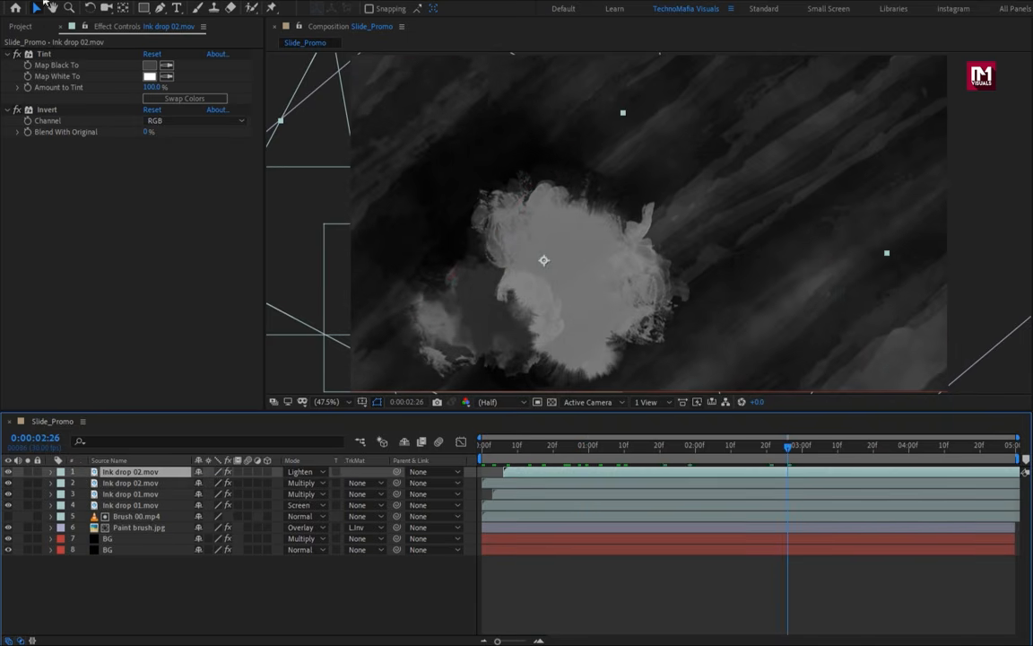
Add Image 14.jpg as the top layer at 52% scale, shifted down in the frame
{"action": "left_click", "coordinate": [33, 28]}
{"action": "left_click_drag", "start_coordinate": [45, 207], "coordinate": [142, 472]}
{"action": "key", "text": "s"}
{"action": "left_click_drag", "start_coordinate": [238, 483], "coordinate": [216, 488]}
{"action": "left_click", "coordinate": [230, 484]}
{"action": "type", "text": "52"}
{"action": "key", "text": "Return"}
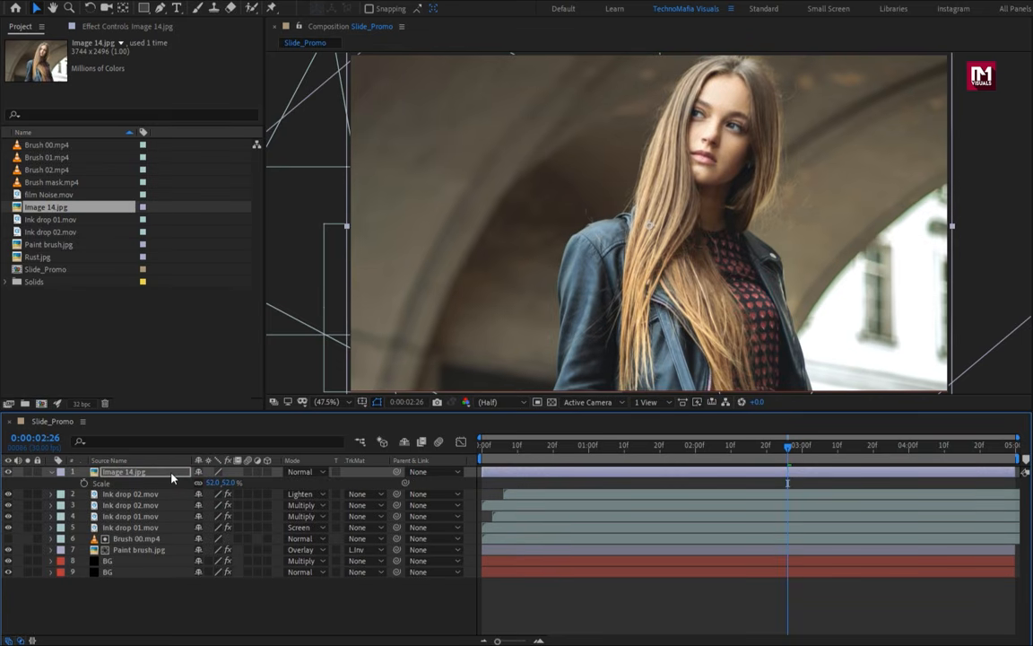
{"action": "key", "text": "shift+Up"}
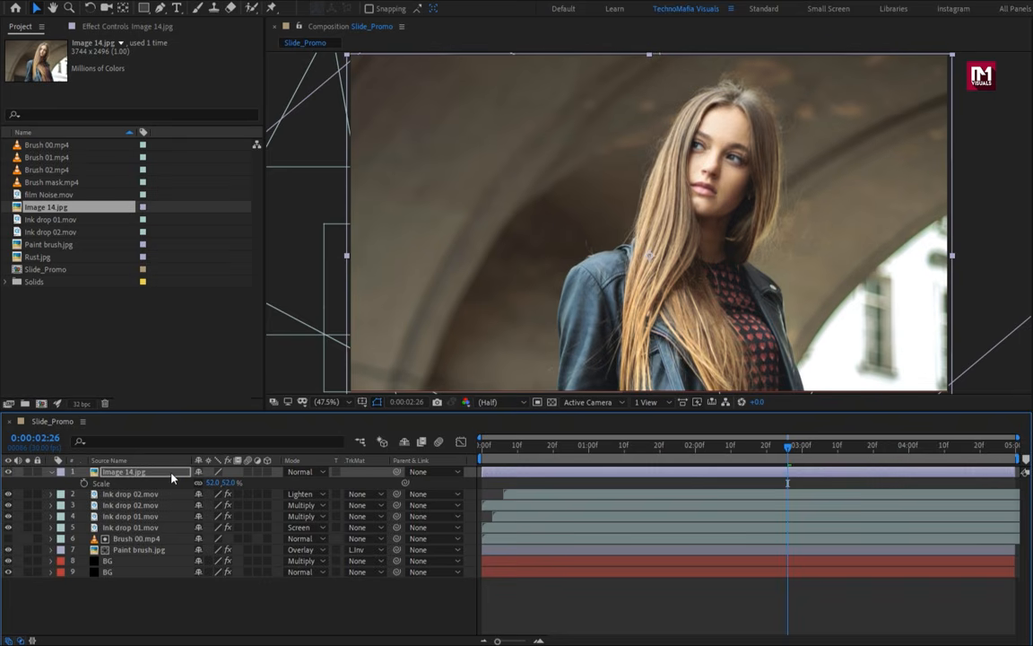
{"action": "left_click", "coordinate": [53, 473]}
Add Rust.jpg above Image 14.jpg and scale it to 123% to cover the frame
{"action": "left_click_drag", "start_coordinate": [41, 257], "coordinate": [132, 471]}
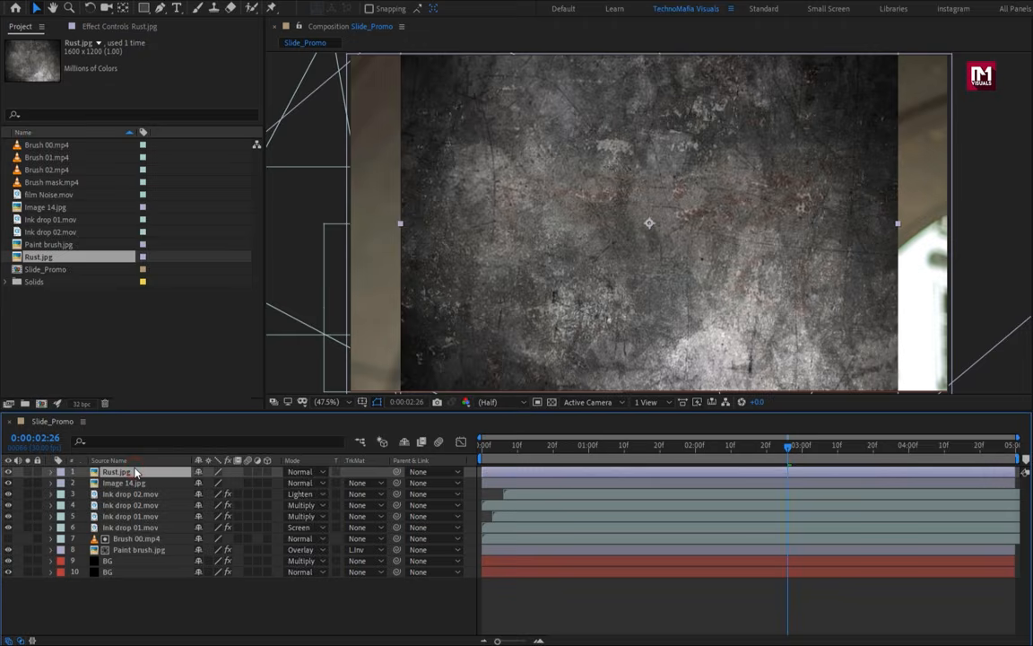
{"action": "key", "text": "s"}
{"action": "left_click_drag", "start_coordinate": [231, 483], "coordinate": [244, 480]}
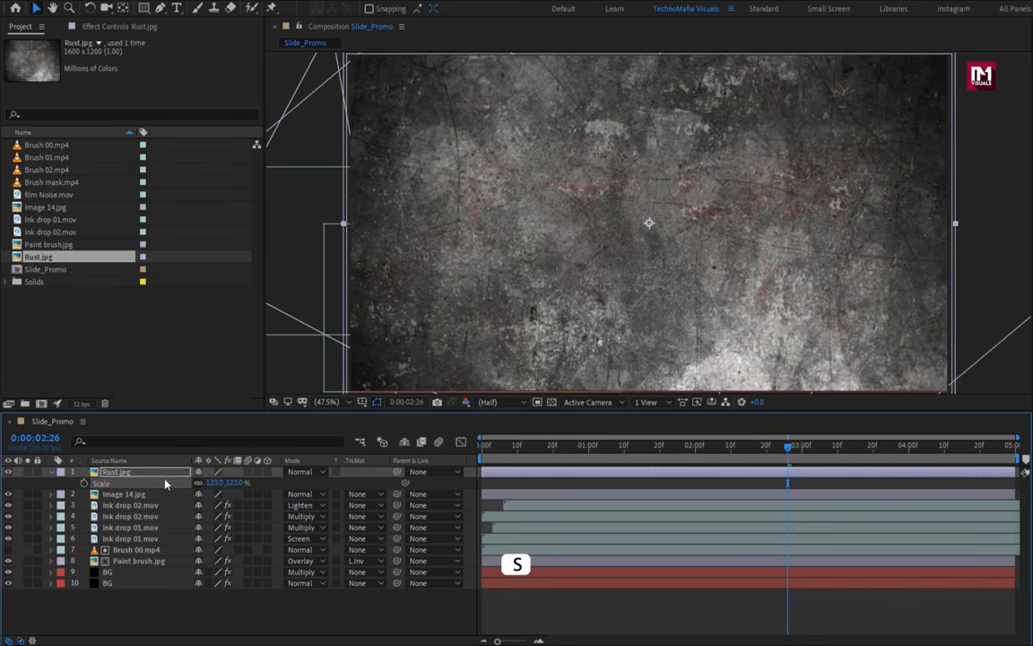
Set the Rust.jpg layer's blend mode to Silhouette Luma and collapse its properties
{"action": "left_click", "coordinate": [301, 471]}
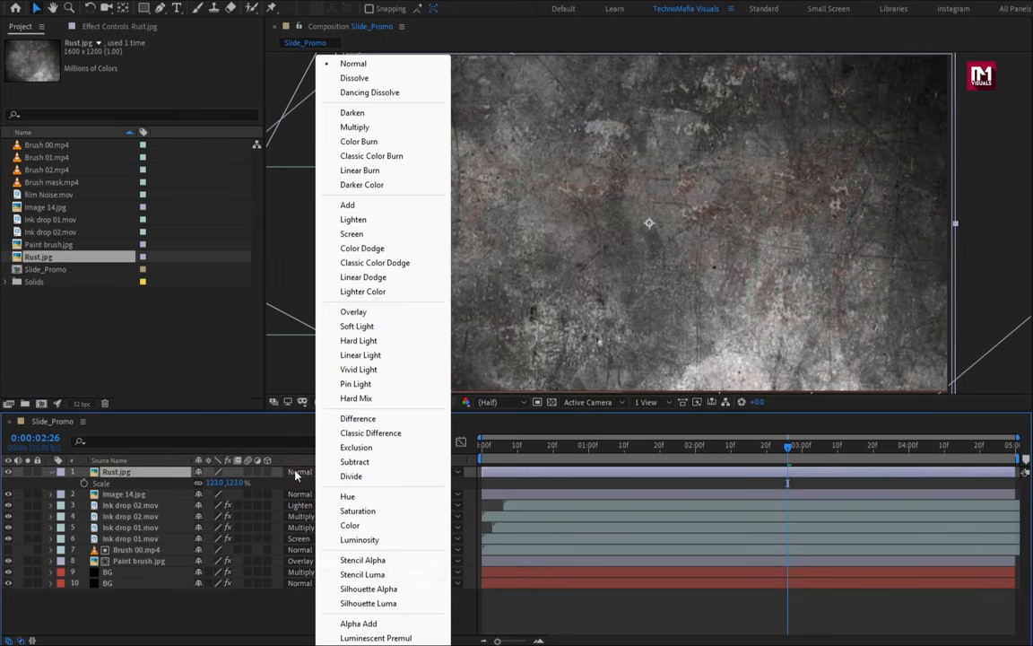
{"action": "left_click", "coordinate": [389, 604]}
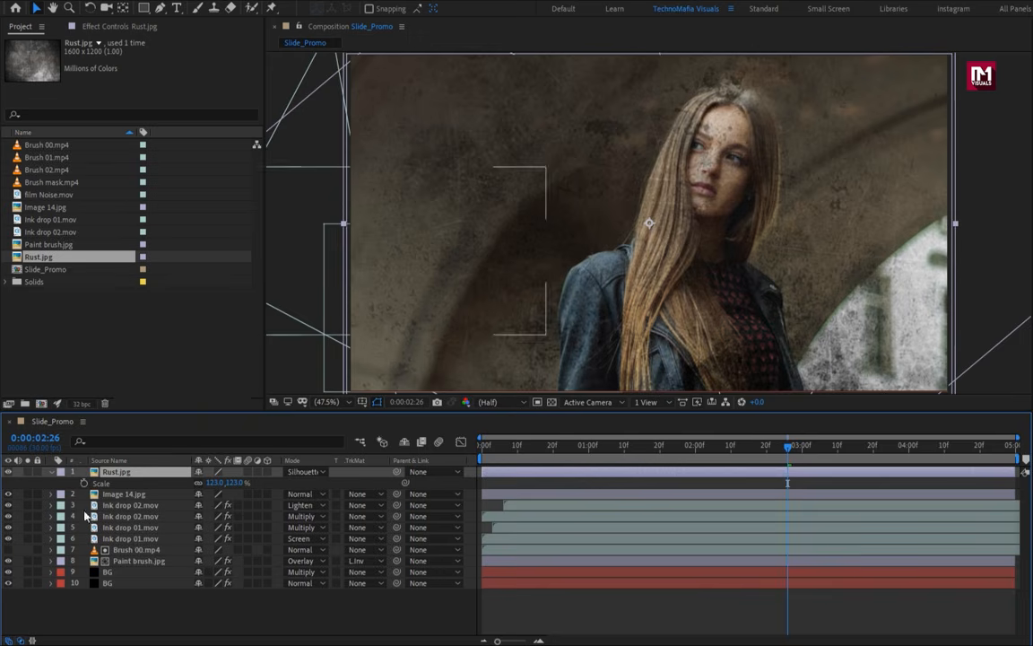
{"action": "key", "text": "s"}
Create an adjustment layer above Rust.jpg and apply a Tint effect to it
{"action": "right_click", "coordinate": [338, 623]}
{"action": "mouse_move", "coordinate": [352, 477]}
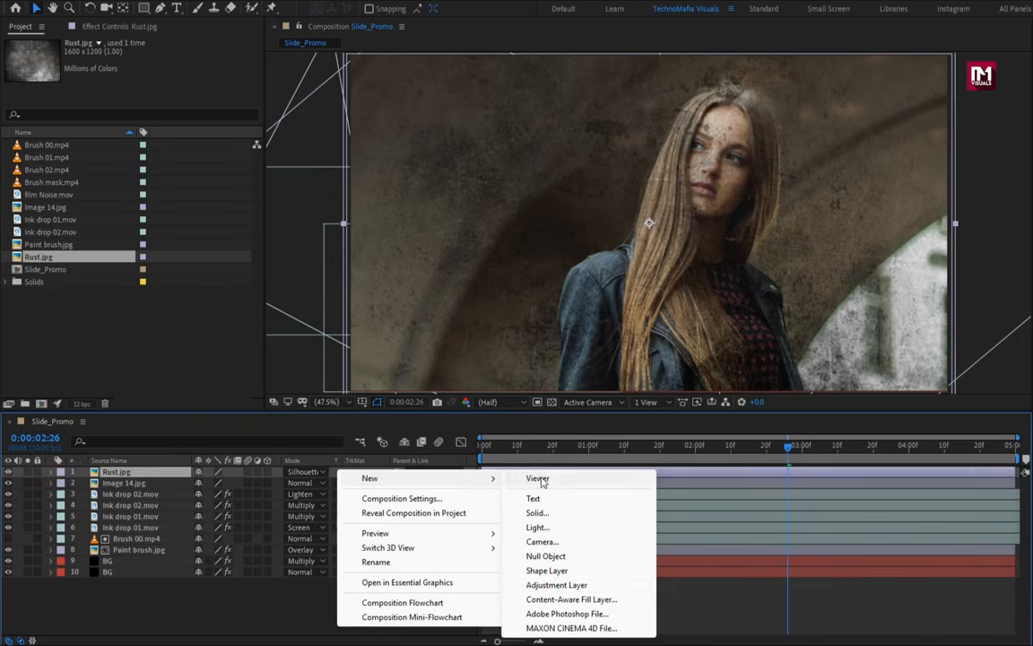
{"action": "left_click", "coordinate": [557, 584]}
{"action": "key", "text": "ctrl+space"}
{"action": "type", "text": "tint"}
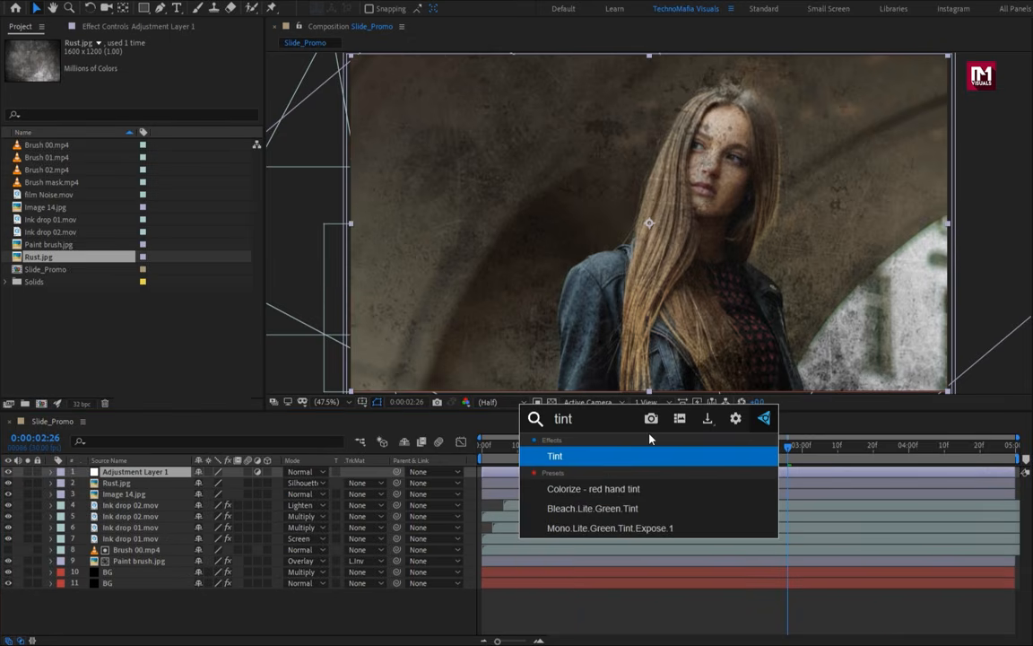
{"action": "key", "text": "Return"}
Add a Curves effect to the adjustment layer and raise the RGB midtones
{"action": "type", "text": "curv"}
{"action": "key", "text": "Return"}
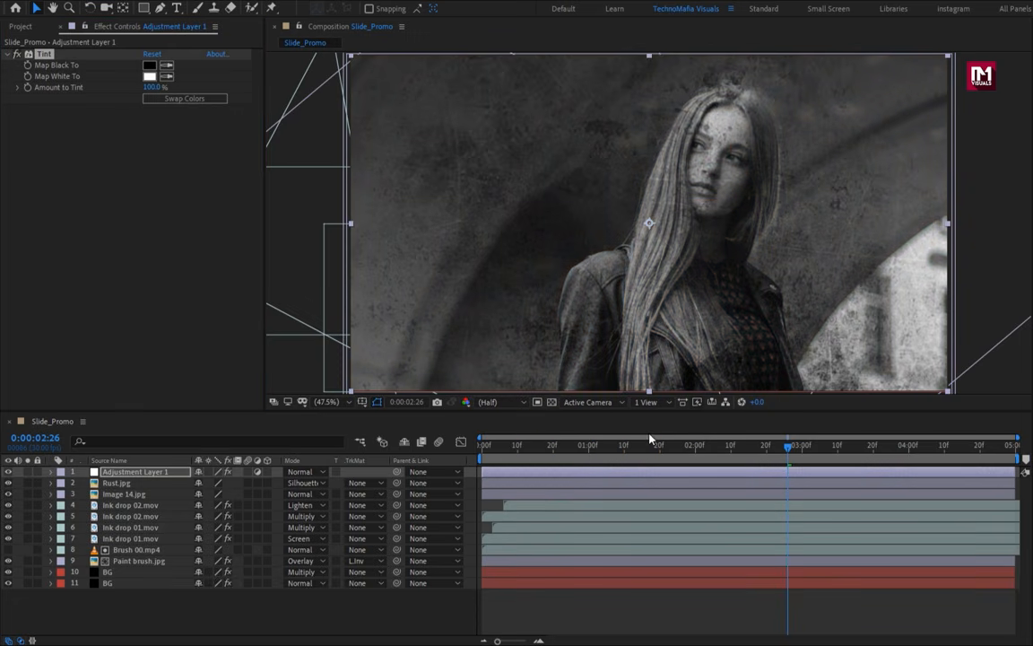
{"action": "left_click_drag", "start_coordinate": [105, 244], "coordinate": [116, 210]}
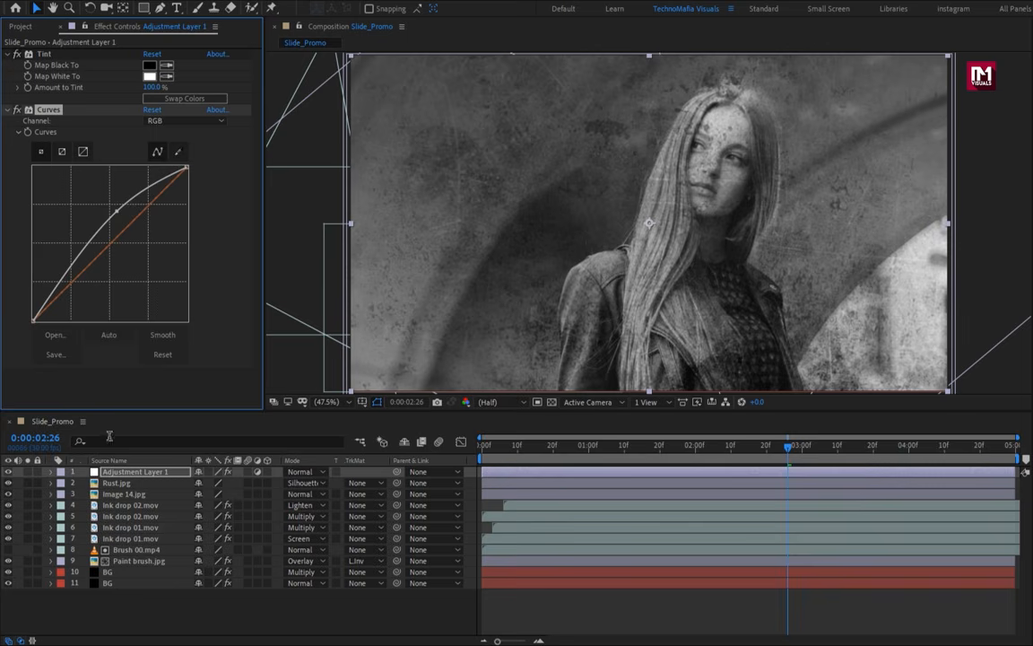
Pre-compose the adjustment layer, Rust.jpg and Image 14.jpg into a composition named Media
{"action": "left_click", "coordinate": [117, 473]}
{"action": "left_click", "coordinate": [115, 484], "text": "shift"}
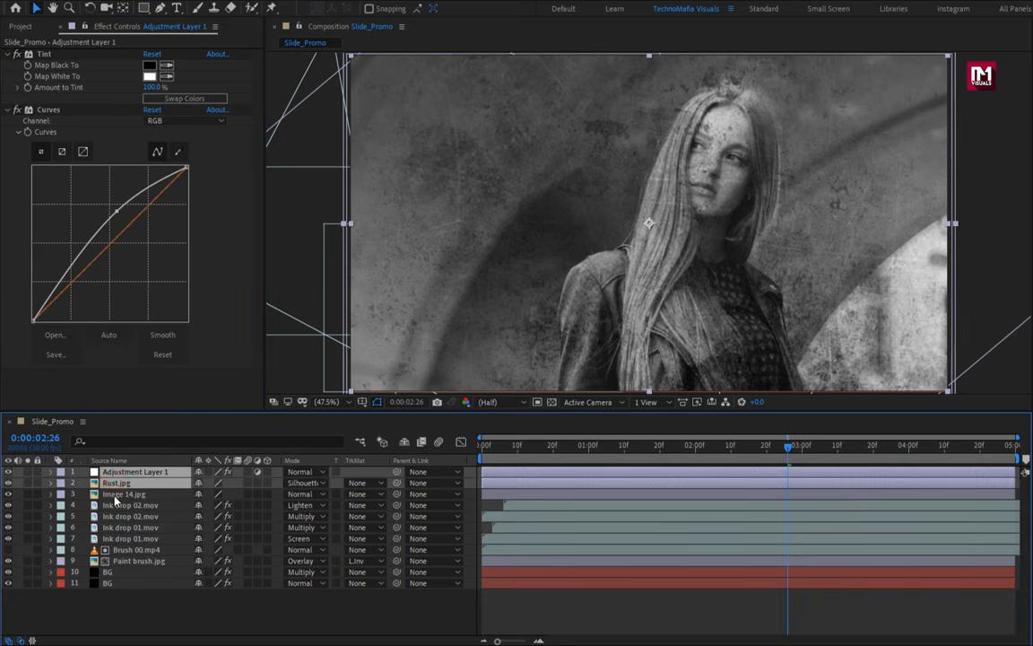
{"action": "left_click", "coordinate": [117, 494], "text": "shift"}
{"action": "right_click", "coordinate": [116, 495]}
{"action": "left_click", "coordinate": [138, 438]}
{"action": "type", "text": "Media"}
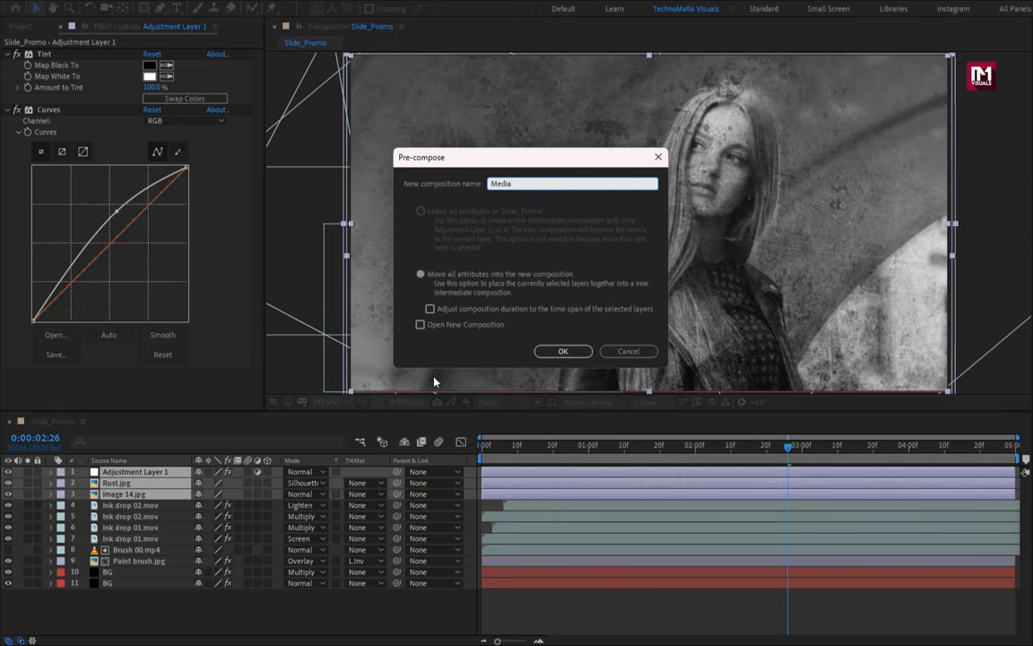
{"action": "key", "text": "Return"}
Apply the Cartoon effect to the Media layer and set its blend mode to Pin Light
{"action": "key", "text": "ctrl+space"}
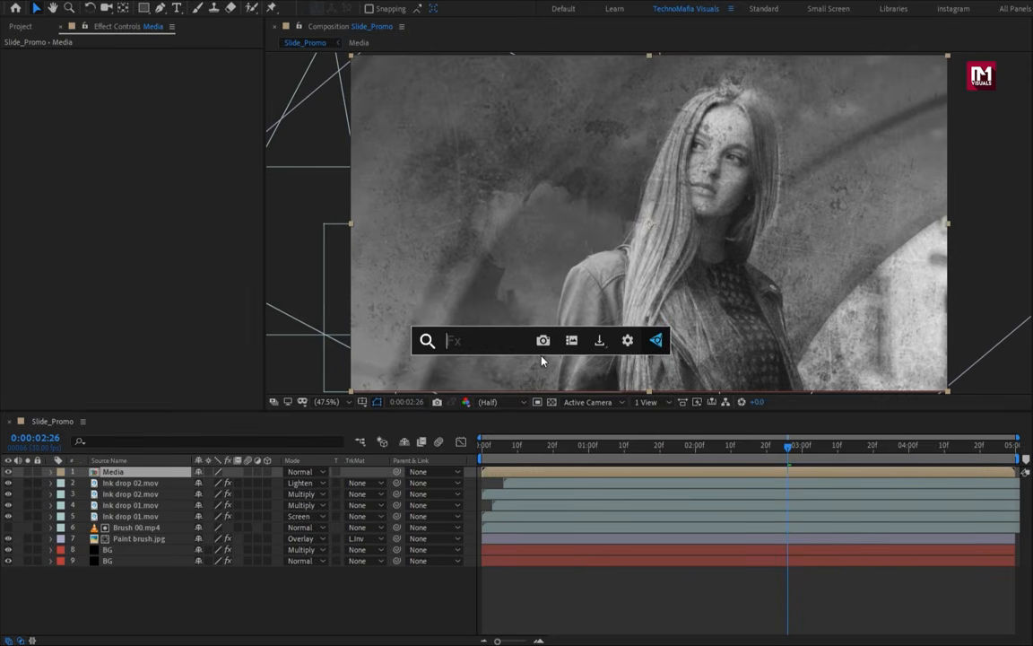
{"action": "type", "text": "cart"}
{"action": "key", "text": "Return"}
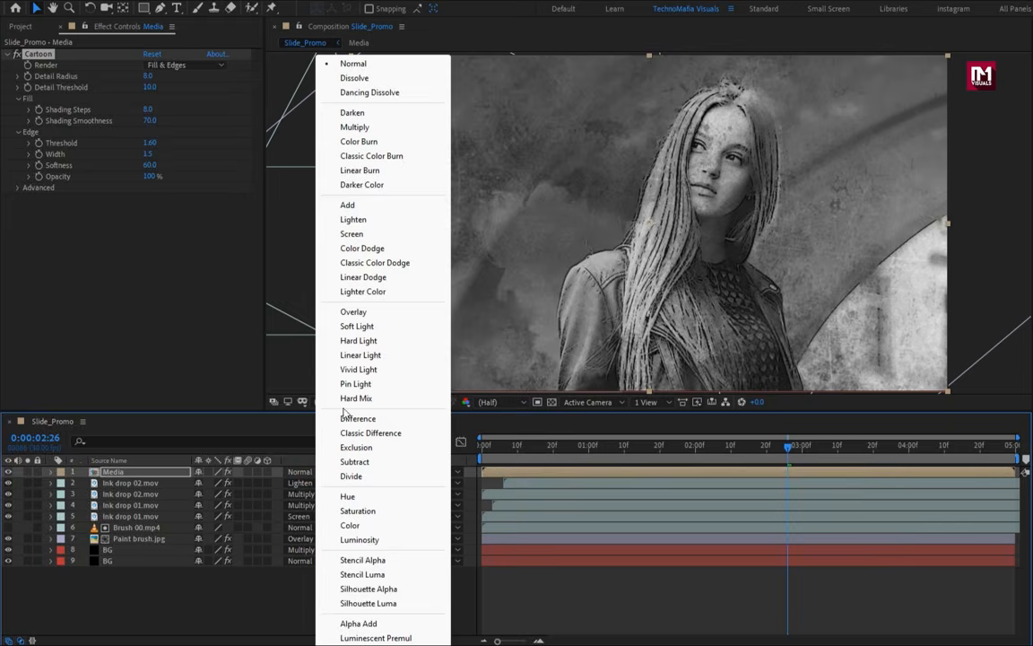
{"action": "left_click", "coordinate": [352, 383]}
Add Brush 01.mp4 above Media, use it as Media's luma inverted track matte, and preview the reveal
{"action": "left_click", "coordinate": [24, 29]}
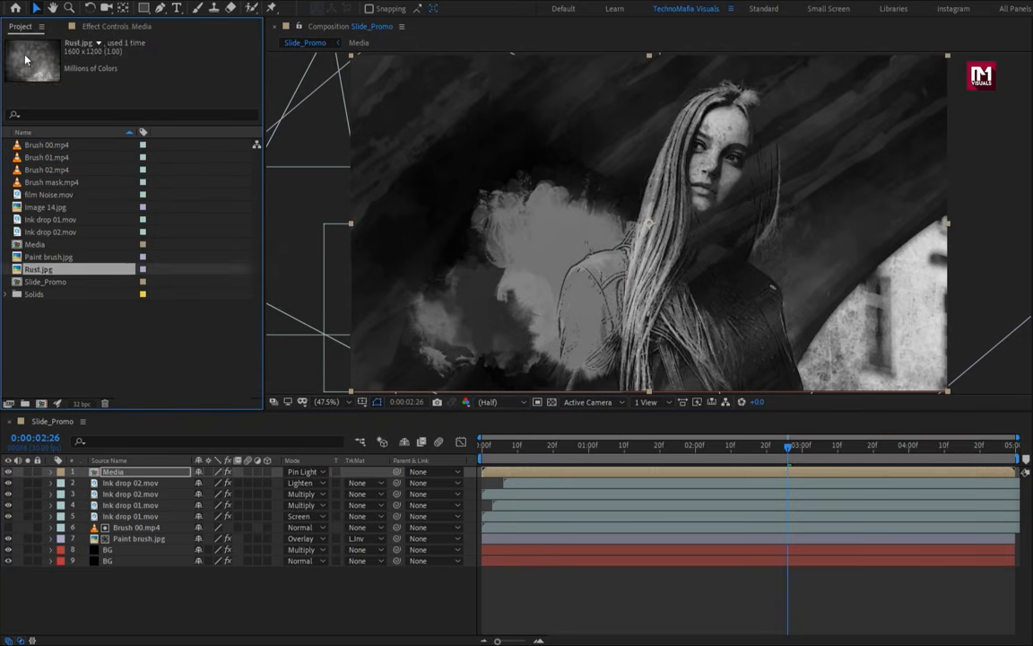
{"action": "left_click_drag", "start_coordinate": [36, 157], "coordinate": [133, 475]}
{"action": "left_click", "coordinate": [132, 483]}
{"action": "left_click", "coordinate": [359, 483]}
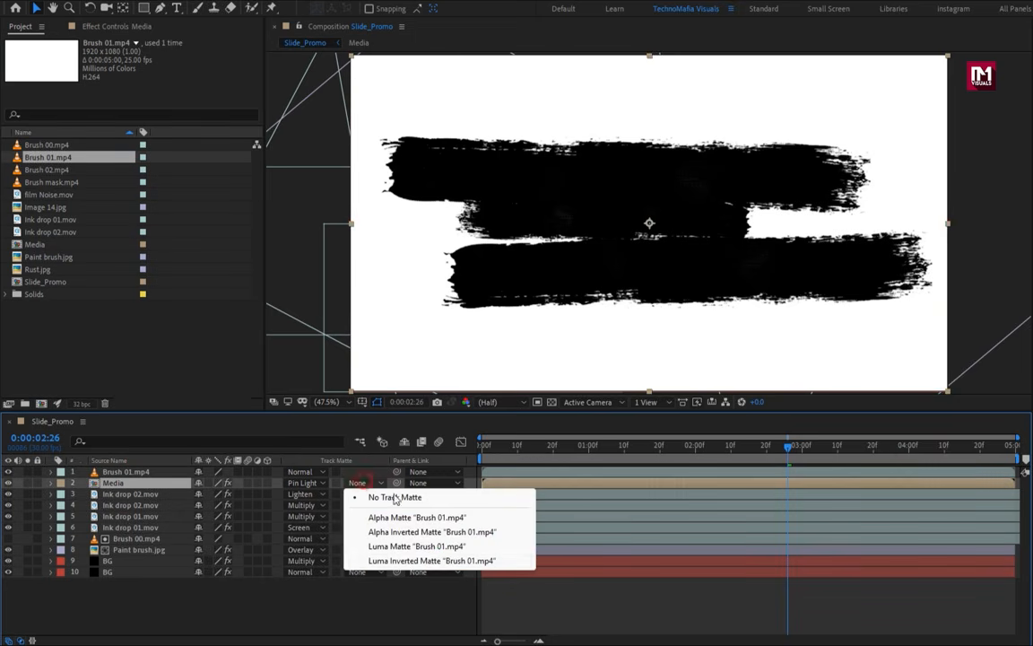
{"action": "left_click", "coordinate": [438, 560]}
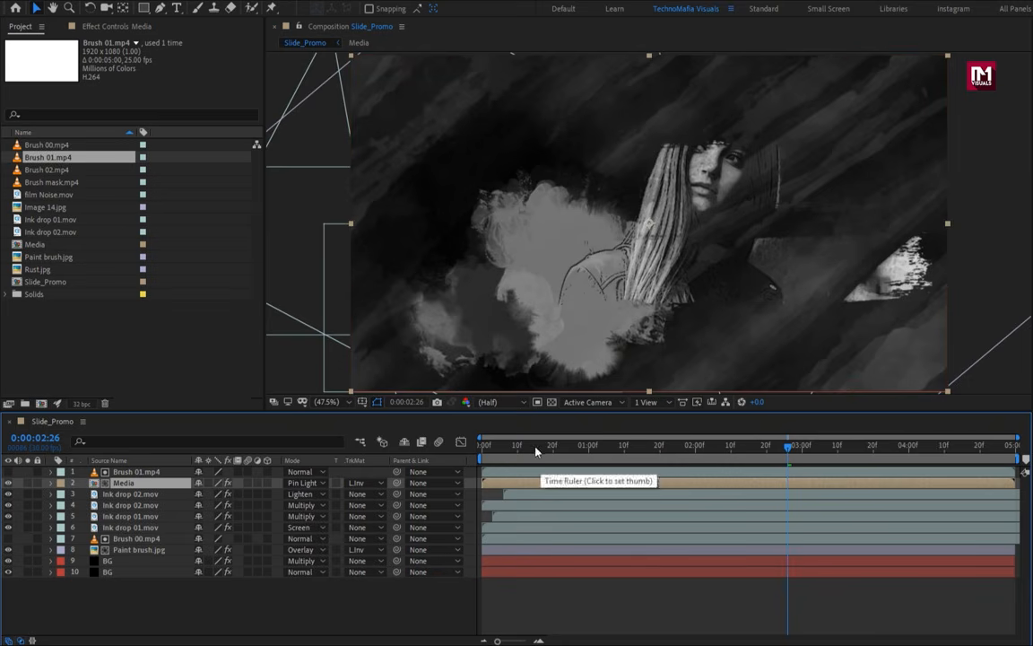
{"action": "left_click", "coordinate": [507, 449]}
{"action": "left_click_drag", "start_coordinate": [508, 450], "coordinate": [613, 452]}
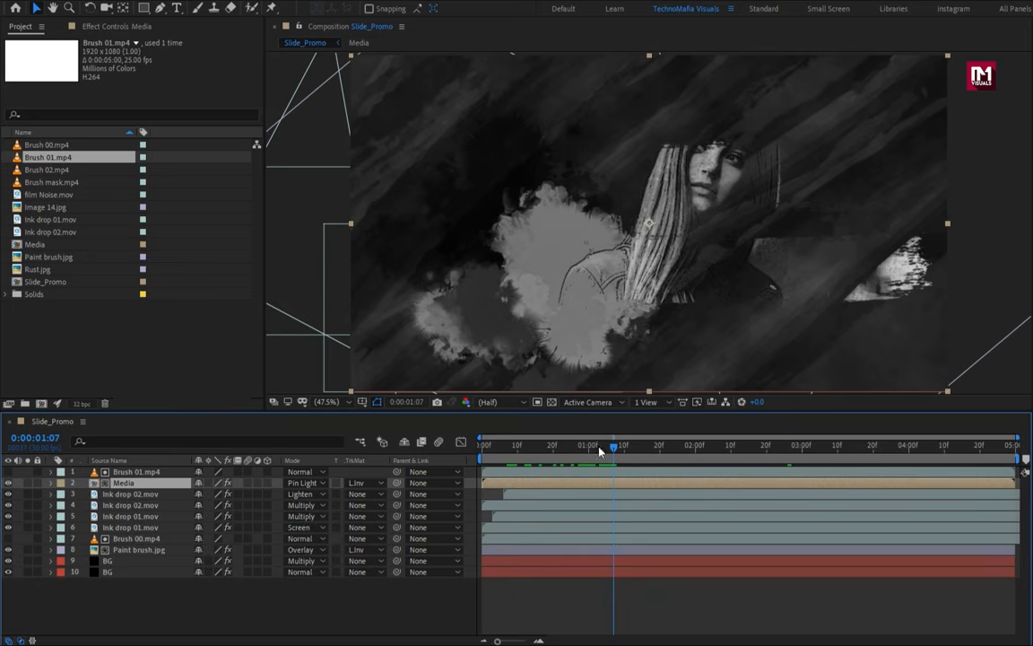
Add a second Media composition as the top layer and apply the Cartoon effect to it
{"action": "mouse_move", "coordinate": [33, 246]}
{"action": "left_mouse_down"}
{"action": "mouse_move", "coordinate": [36, 232]}
{"action": "mouse_move", "coordinate": [134, 472]}
{"action": "left_mouse_up"}
{"action": "key", "text": "ctrl+space"}
{"action": "type", "text": "cart"}
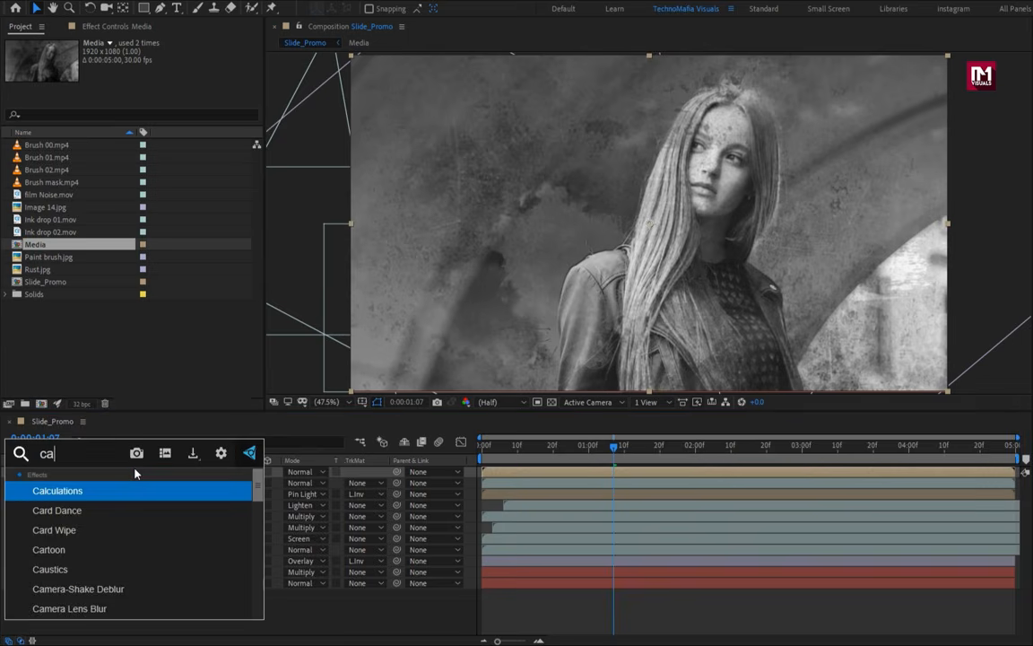
{"action": "key", "text": "Return"}
Set the top Media layer's blend mode to Linear Light
{"action": "left_click", "coordinate": [303, 472]}
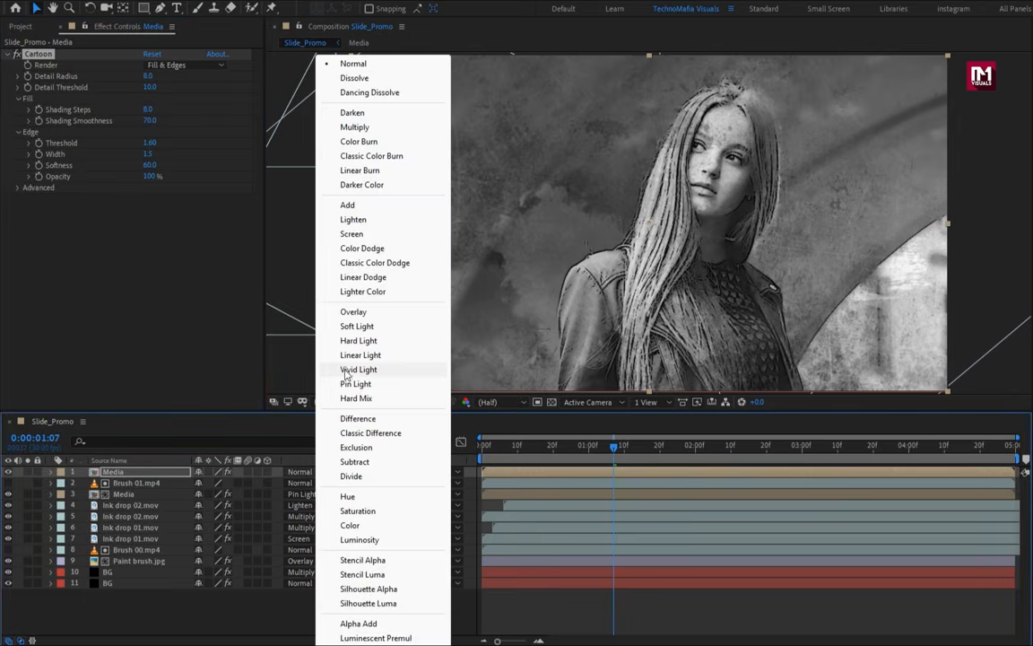
{"action": "left_click", "coordinate": [325, 351]}
{"action": "left_click", "coordinate": [131, 471]}
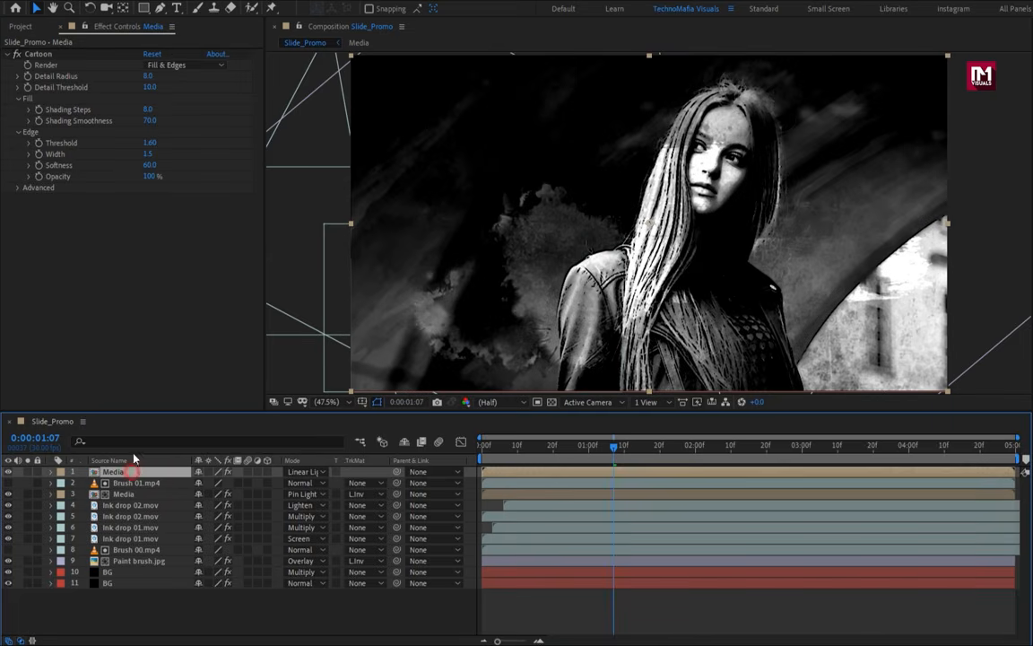
Draw a tall elliptical mask around the woman on the top Media layer and adjust its feather and expansion
{"action": "left_click", "coordinate": [144, 8]}
{"action": "left_click", "coordinate": [212, 41]}
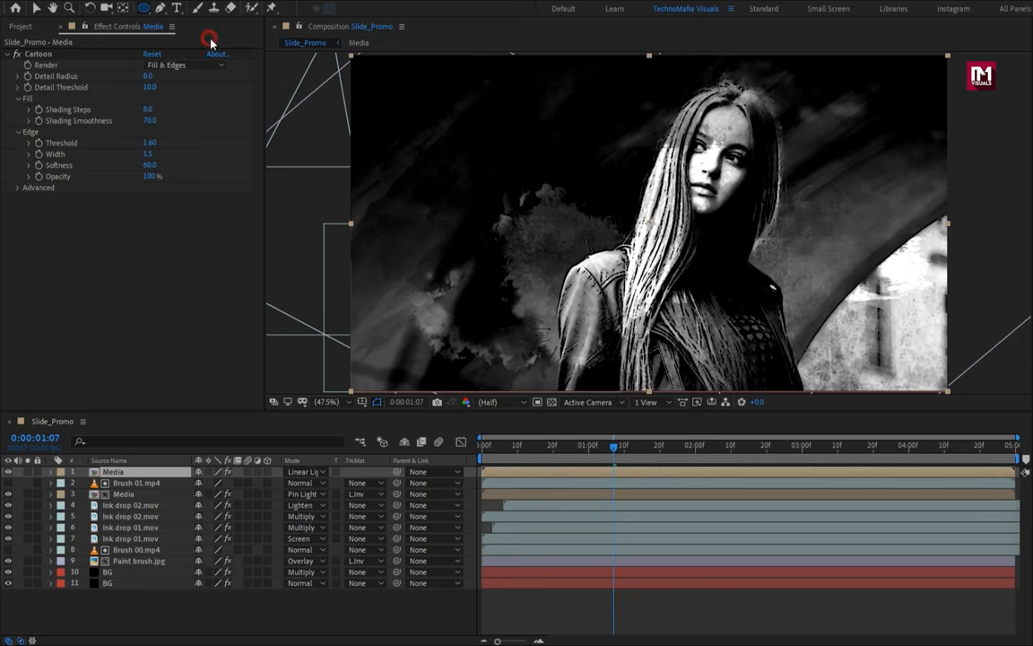
{"action": "left_click", "coordinate": [835, 51]}
{"action": "mouse_move", "coordinate": [835, 392]}
{"action": "left_mouse_down"}
{"action": "mouse_move", "coordinate": [803, 320]}
{"action": "mouse_move", "coordinate": [579, 32]}
{"action": "mouse_move", "coordinate": [585, 49]}
{"action": "left_mouse_up"}
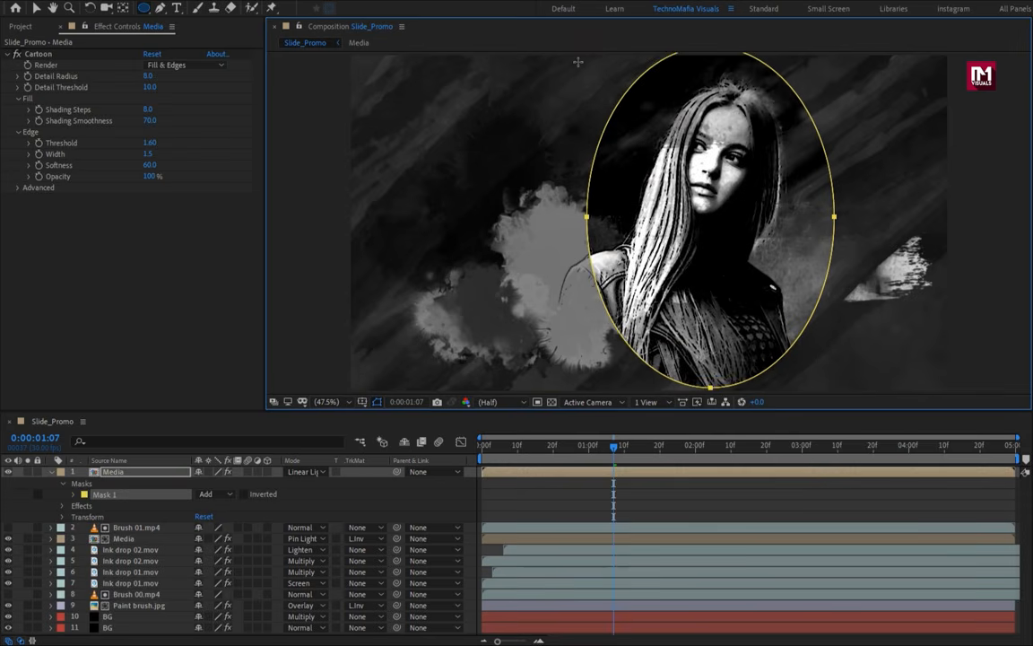
{"action": "left_click", "coordinate": [73, 494]}
{"action": "left_click_drag", "start_coordinate": [201, 516], "coordinate": [300, 517]}
{"action": "left_click_drag", "start_coordinate": [201, 537], "coordinate": [276, 517]}
{"action": "left_click", "coordinate": [52, 473]}
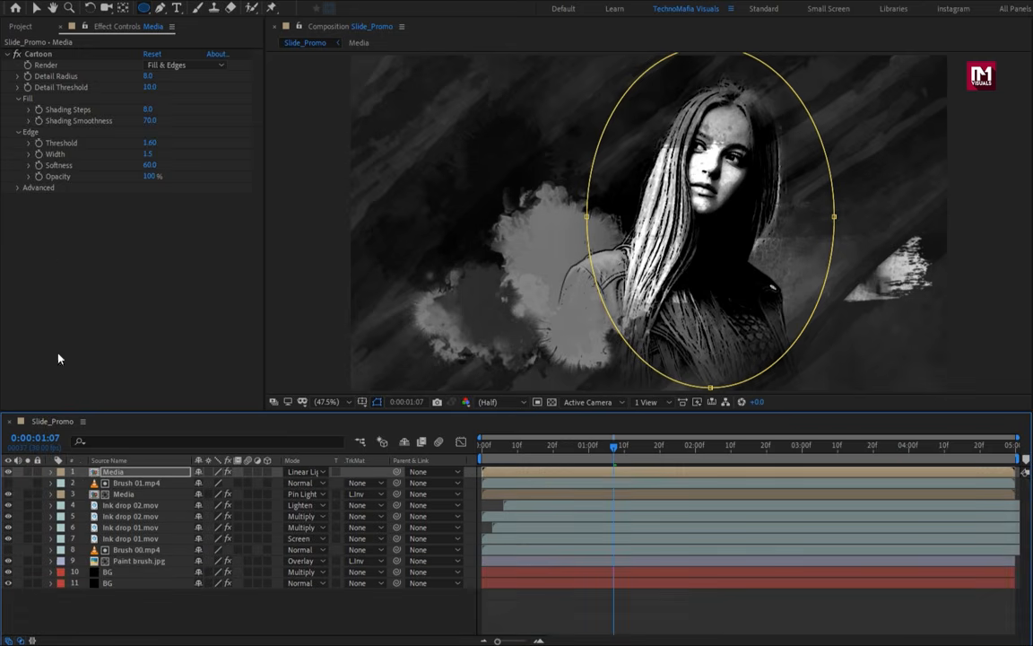
Add another Brush 01.mp4 as the top layer and apply the Warp effect to it with the Arc style
{"action": "left_click", "coordinate": [20, 27]}
{"action": "left_click", "coordinate": [49, 158]}
{"action": "left_click_drag", "start_coordinate": [158, 462], "coordinate": [160, 476]}
{"action": "key", "text": "ctrl+space"}
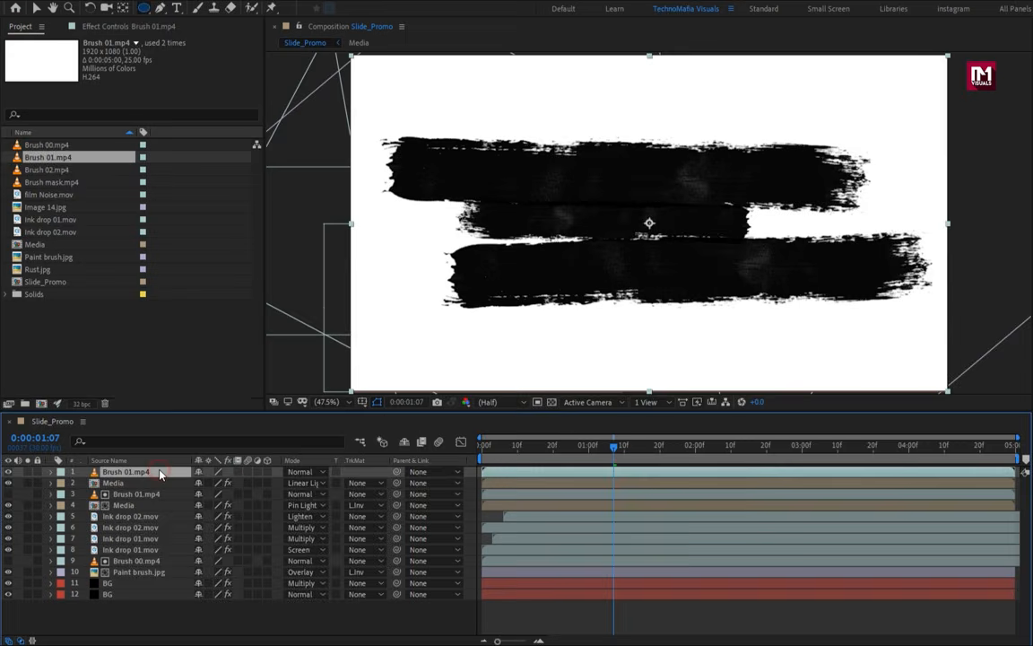
{"action": "type", "text": "w"}
{"action": "key", "text": "Return"}
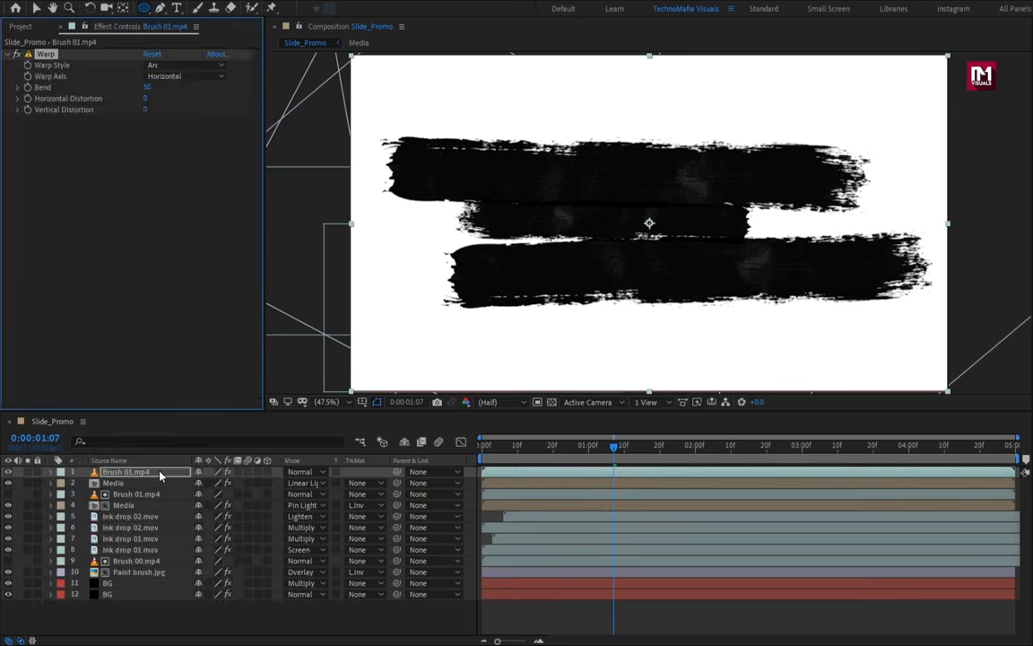
Rotate the warped Brush 01.mp4 layer to 80° and shift it slightly to the left over the woman
{"action": "key", "text": "r"}
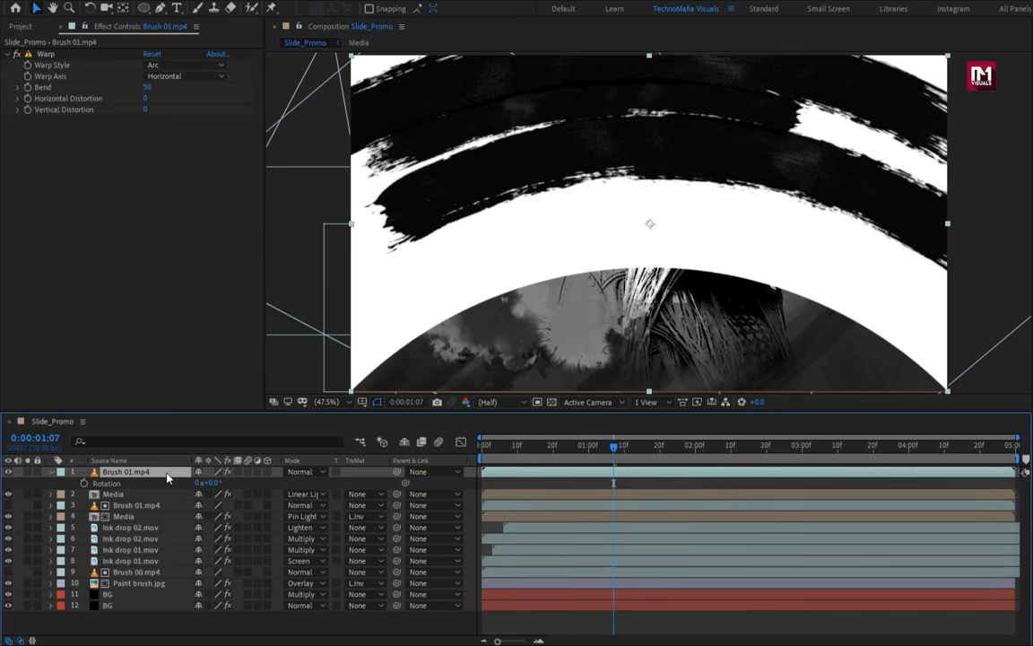
{"action": "left_click", "coordinate": [213, 481]}
{"action": "type", "text": "90"}
{"action": "key", "text": "Return"}
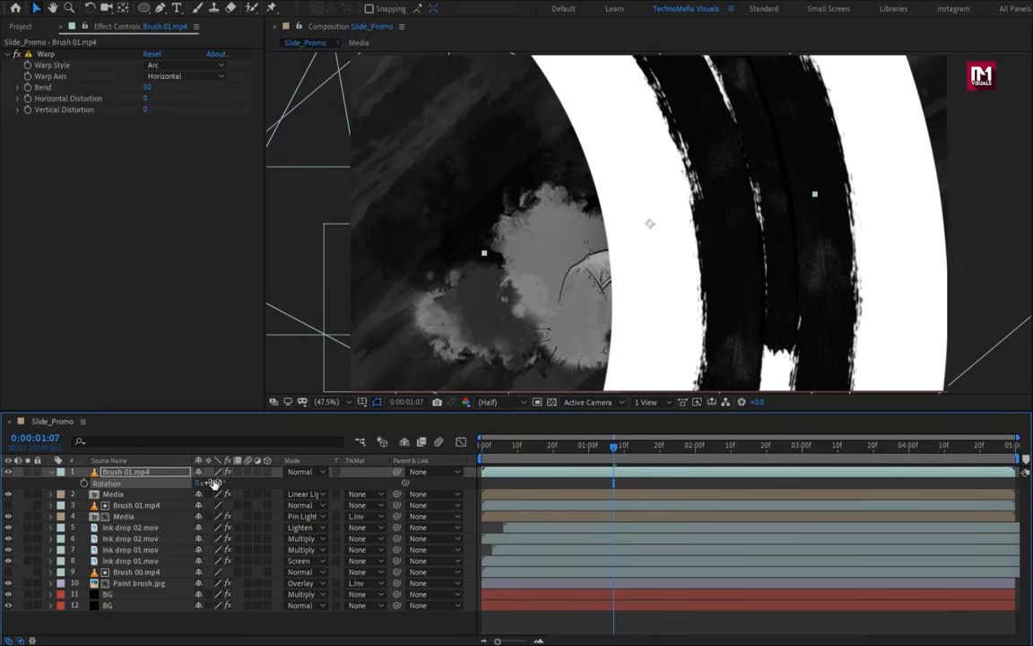
{"action": "left_click_drag", "start_coordinate": [735, 240], "coordinate": [716, 238]}
{"action": "left_click", "coordinate": [153, 474]}
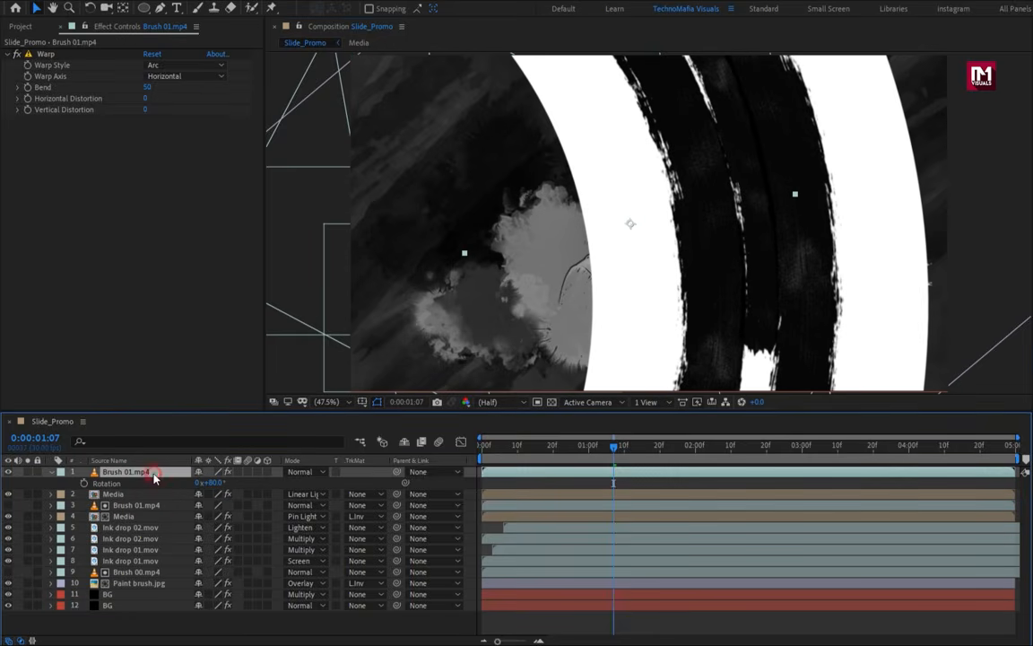
Set the masked Media layer's track matte to Luma Inverted using the warped Brush 01.mp4 above it
{"action": "left_click", "coordinate": [135, 493]}
{"action": "left_click", "coordinate": [352, 493]}
{"action": "left_click", "coordinate": [419, 572]}
Scale the top Brush 01.mp4 to 181%, reposition it down and to the left, and scrub through the reveal
{"action": "left_click", "coordinate": [134, 472]}
{"action": "key", "text": "s"}
{"action": "left_click_drag", "start_coordinate": [236, 482], "coordinate": [287, 481]}
{"action": "mouse_move", "coordinate": [735, 219]}
{"action": "left_mouse_down"}
{"action": "mouse_move", "coordinate": [627, 245]}
{"action": "mouse_move", "coordinate": [678, 247]}
{"action": "left_mouse_up"}
{"action": "left_click_drag", "start_coordinate": [487, 448], "coordinate": [713, 447]}
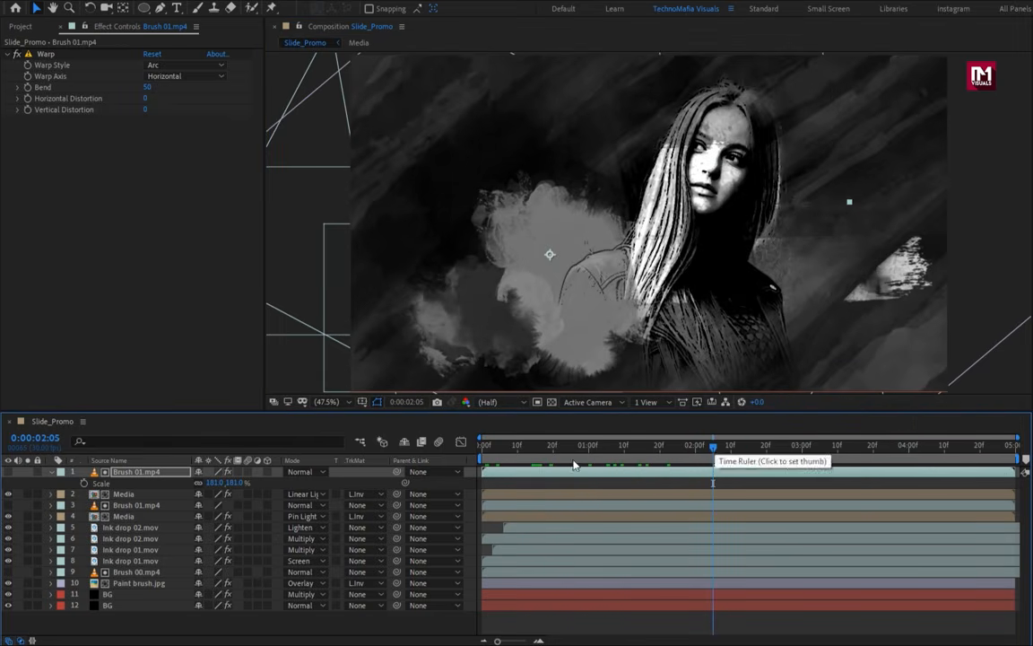
Shift the top Brush 01.mp4 and its matted Media layer together so they start at about 20 frames
{"action": "left_click", "coordinate": [505, 497], "text": "shift"}
{"action": "left_click_drag", "start_coordinate": [508, 474], "coordinate": [614, 461]}
{"action": "left_click_drag", "start_coordinate": [525, 451], "coordinate": [717, 449]}
{"action": "left_click", "coordinate": [51, 473]}
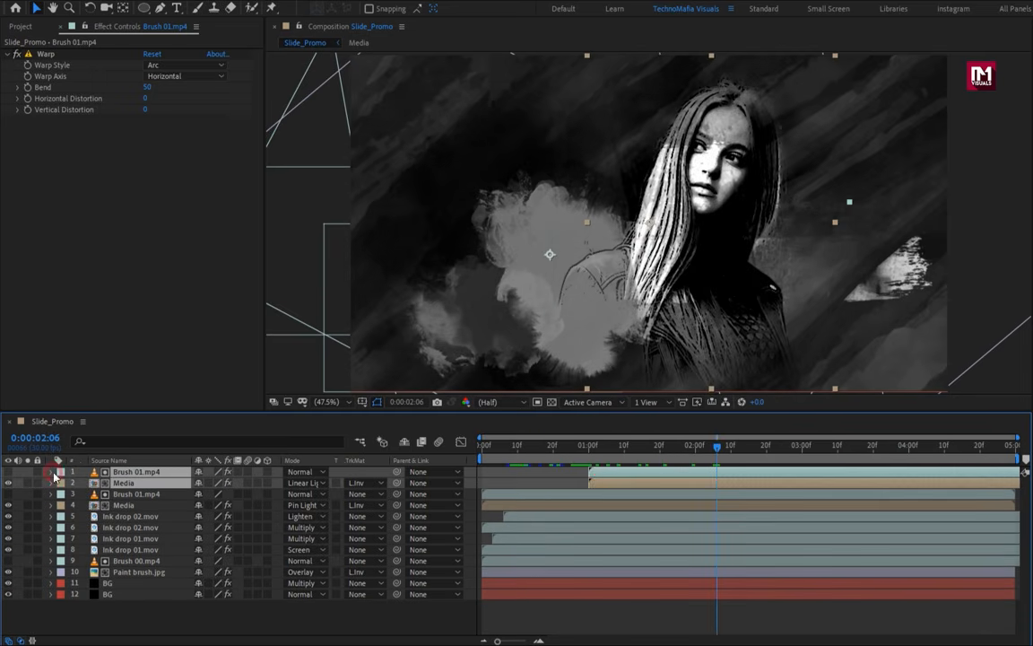
Add a third Media composition as the top layer and apply the Cartoon effect to it
{"action": "left_click", "coordinate": [18, 27]}
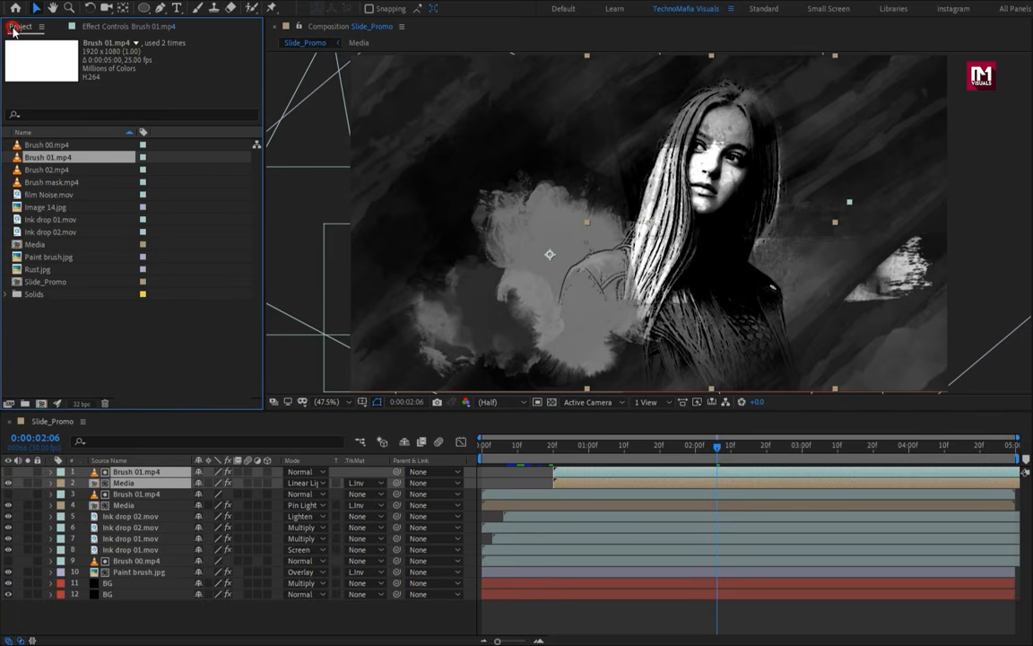
{"action": "left_click_drag", "start_coordinate": [43, 244], "coordinate": [152, 471]}
{"action": "key", "text": "ctrl+space"}
{"action": "type", "text": "cart"}
{"action": "key", "text": "Return"}
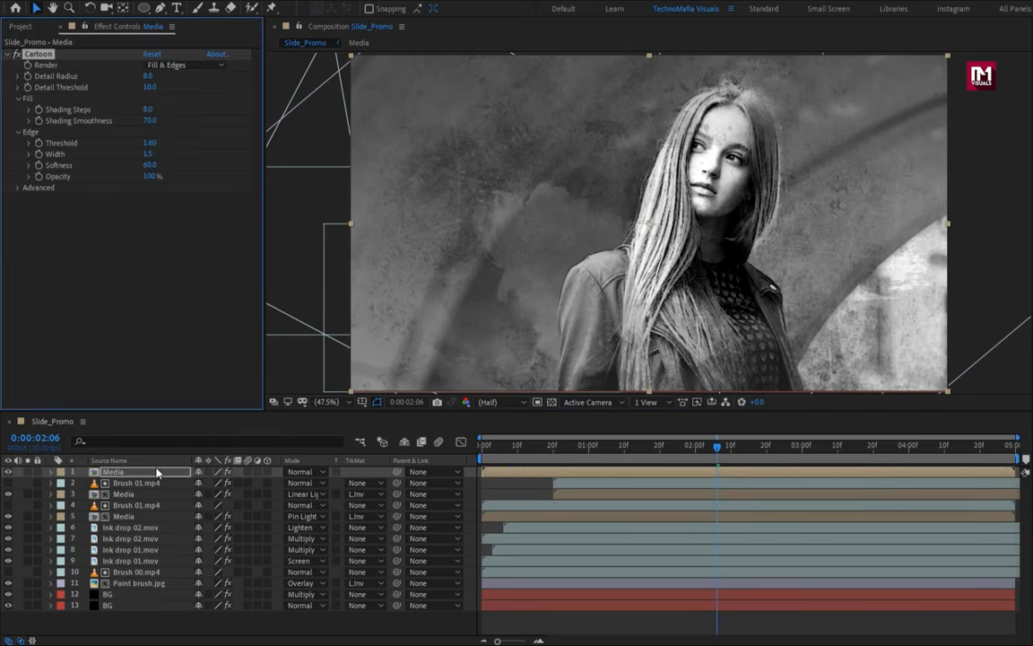
Apply the Tint effect to the top Media layer and map white to orange FD9632
{"action": "type", "text": "tint"}
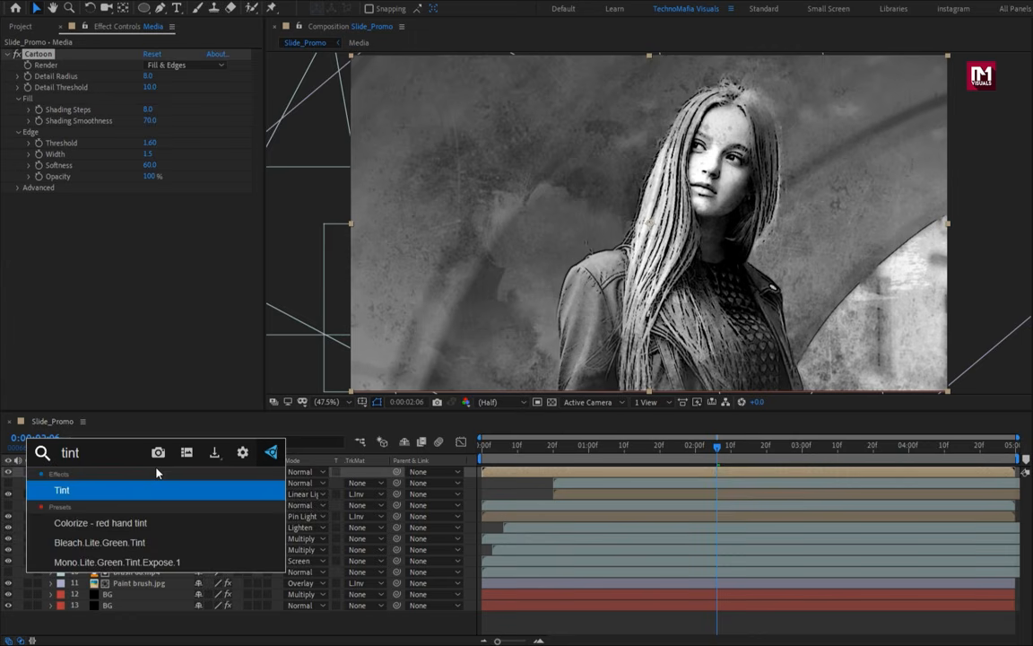
{"action": "key", "text": "Return"}
{"action": "left_click", "coordinate": [149, 220]}
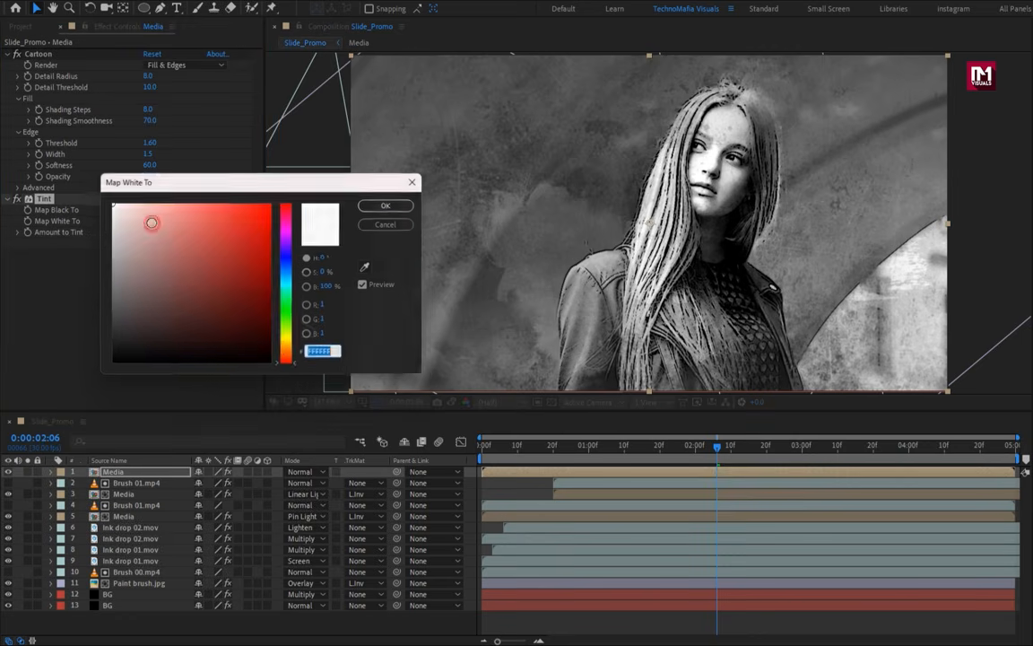
{"action": "left_click_drag", "start_coordinate": [288, 346], "coordinate": [290, 361]}
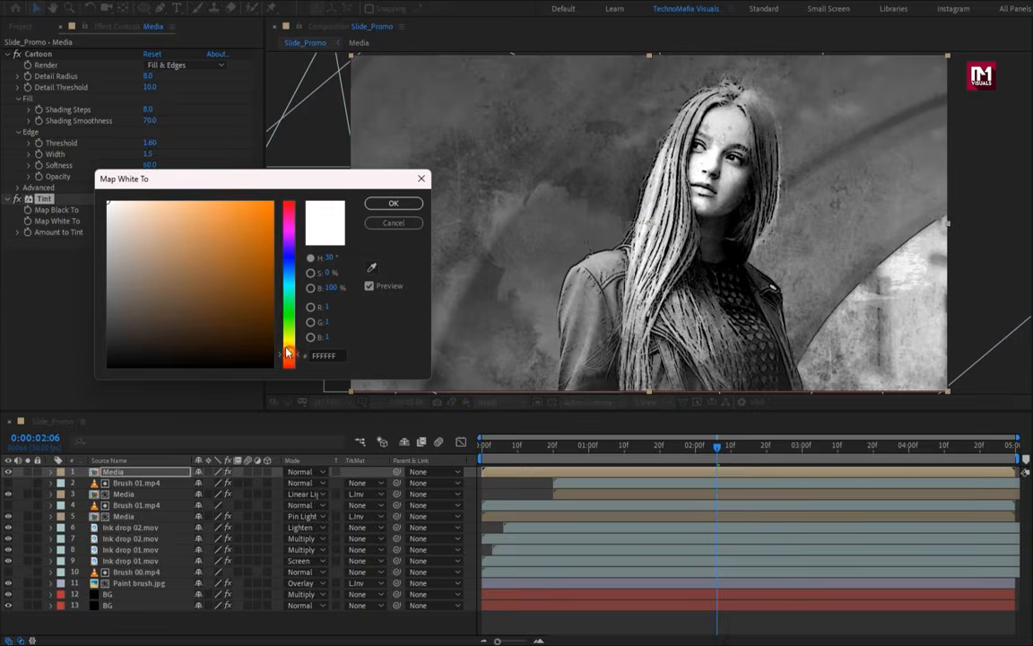
{"action": "left_click", "coordinate": [220, 205]}
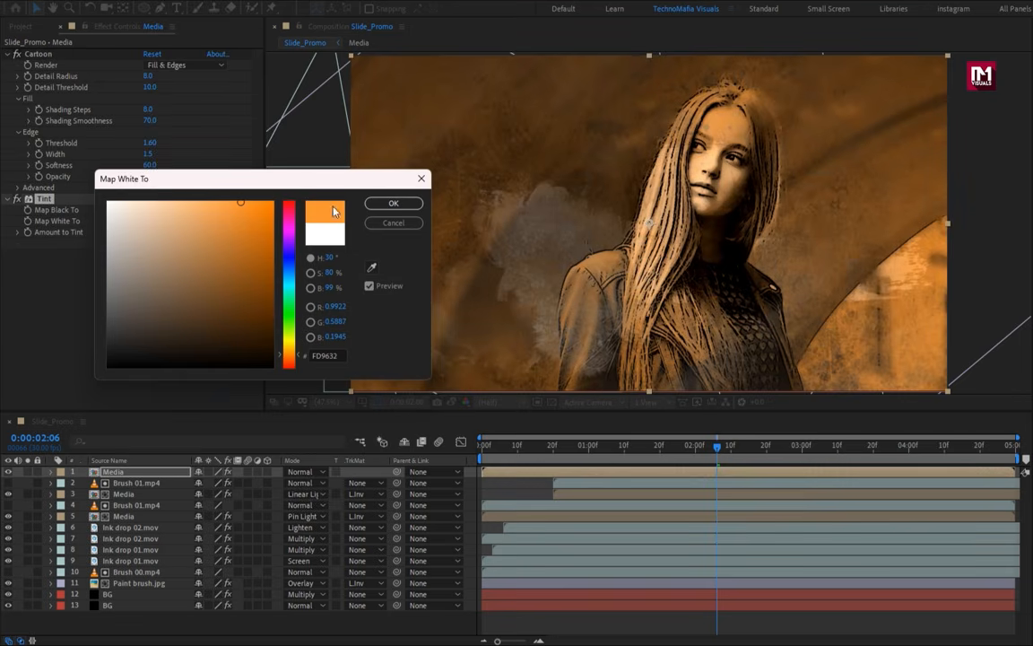
{"action": "left_click", "coordinate": [381, 205]}
Set the tinted Media layer's blend mode to Vivid Light
{"action": "left_click", "coordinate": [132, 472]}
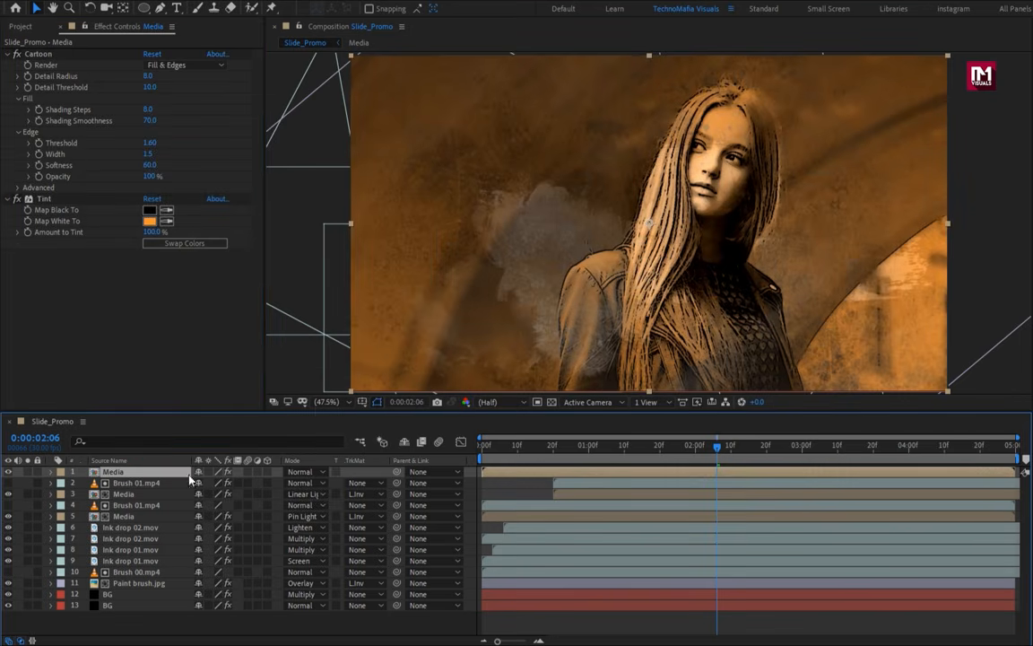
{"action": "left_click", "coordinate": [301, 473]}
{"action": "left_click", "coordinate": [357, 365]}
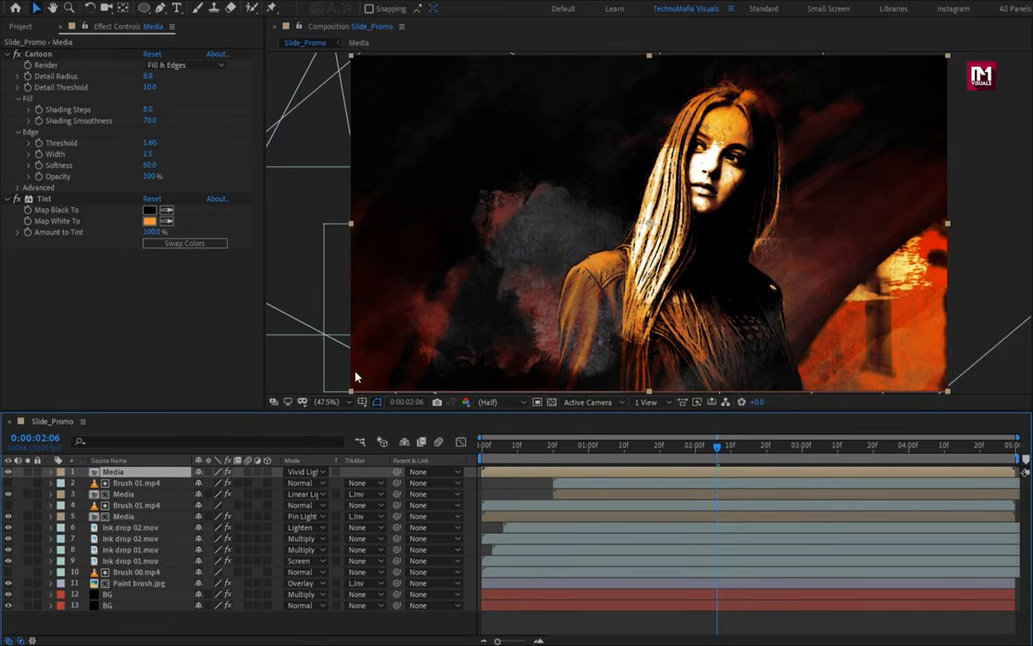
Add Brush 02.mp4 as the top layer and apply the Warp effect to it
{"action": "left_click", "coordinate": [20, 26]}
{"action": "left_click", "coordinate": [46, 169]}
{"action": "left_click_drag", "start_coordinate": [46, 169], "coordinate": [141, 473]}
{"action": "key", "text": "ctrl+space"}
{"action": "type", "text": "w"}
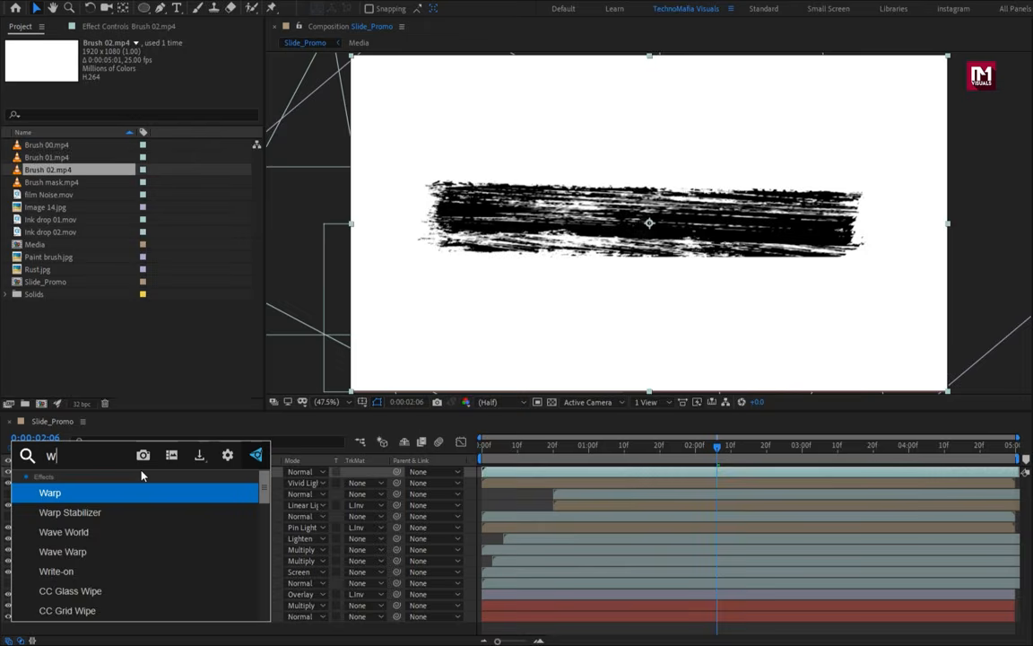
{"action": "key", "text": "Return"}
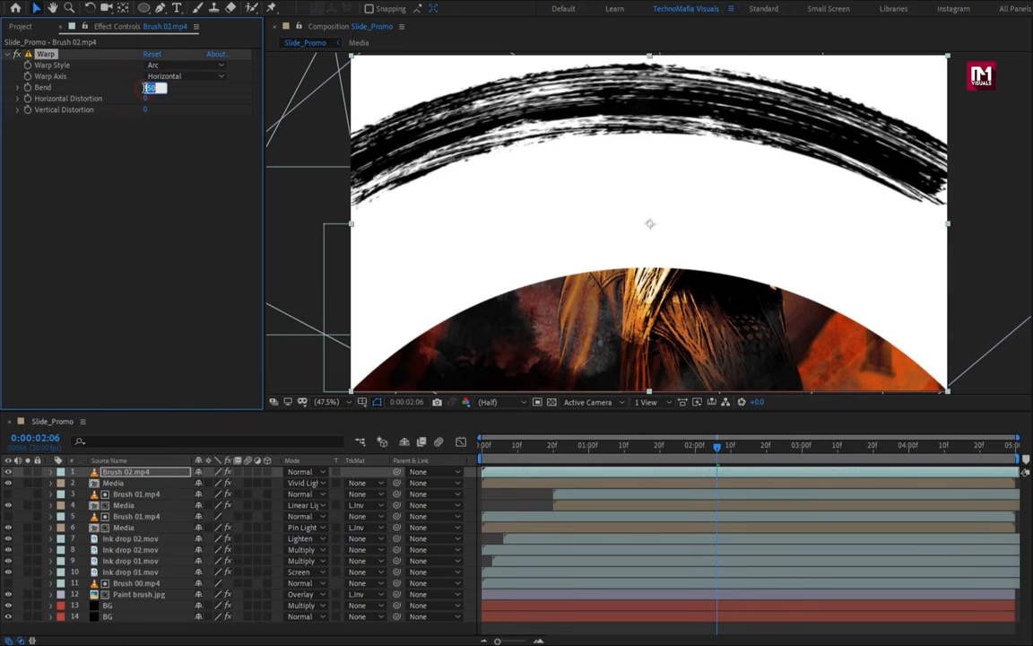
Set the Warp effect's Bend to 14 and Horizontal Distortion to 100 on Brush 02.mp4
{"action": "key", "text": "Return"}
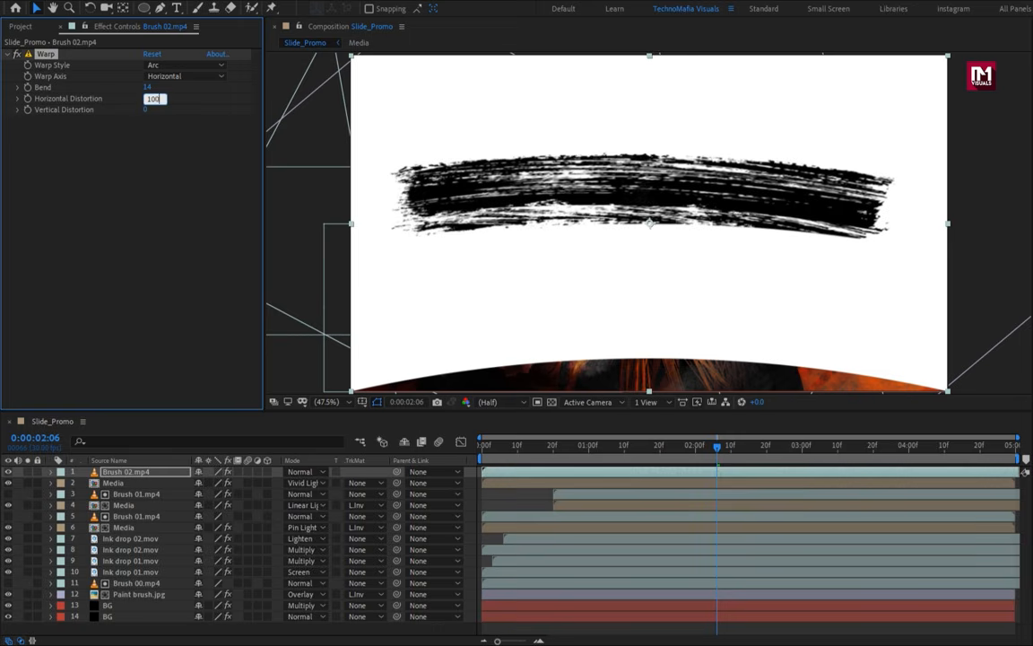
{"action": "type", "text": "100"}
{"action": "key", "text": "Return"}
Rotate Brush 02.mp4 to a nearly vertical stroke and scale it to 180%
{"action": "key", "text": "r"}
{"action": "mouse_move", "coordinate": [210, 482]}
{"action": "left_mouse_down"}
{"action": "mouse_move", "coordinate": [258, 466]}
{"action": "mouse_move", "coordinate": [274, 482]}
{"action": "left_mouse_up"}
{"action": "left_click", "coordinate": [166, 474]}
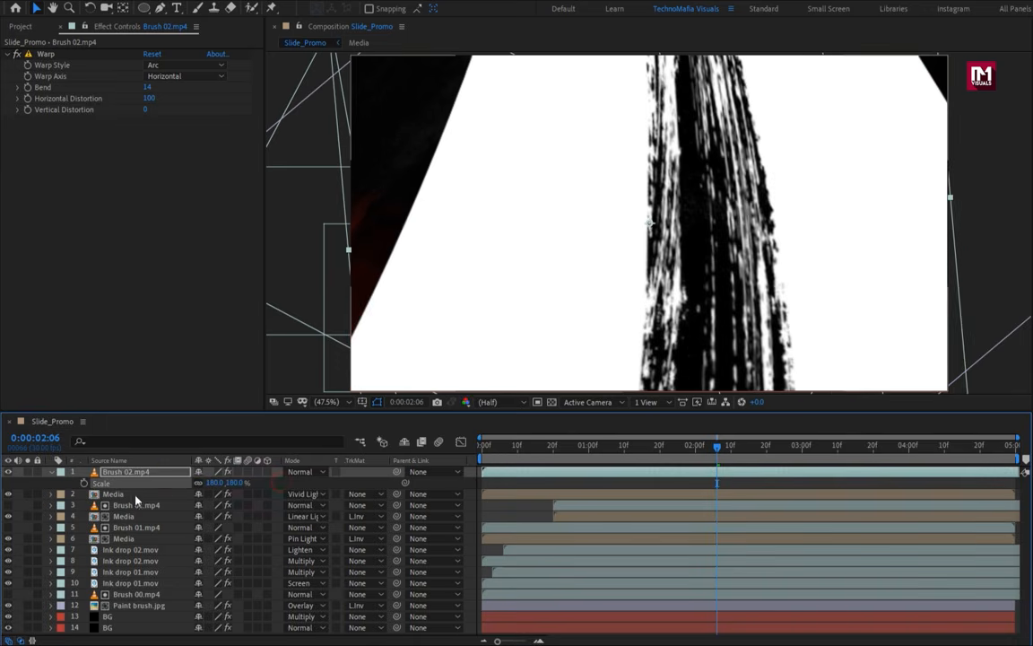
Set the tinted Media layer's track matte to Luma Inverted Matte "Brush 02.mp4"
{"action": "left_click", "coordinate": [134, 494]}
{"action": "left_click", "coordinate": [362, 500]}
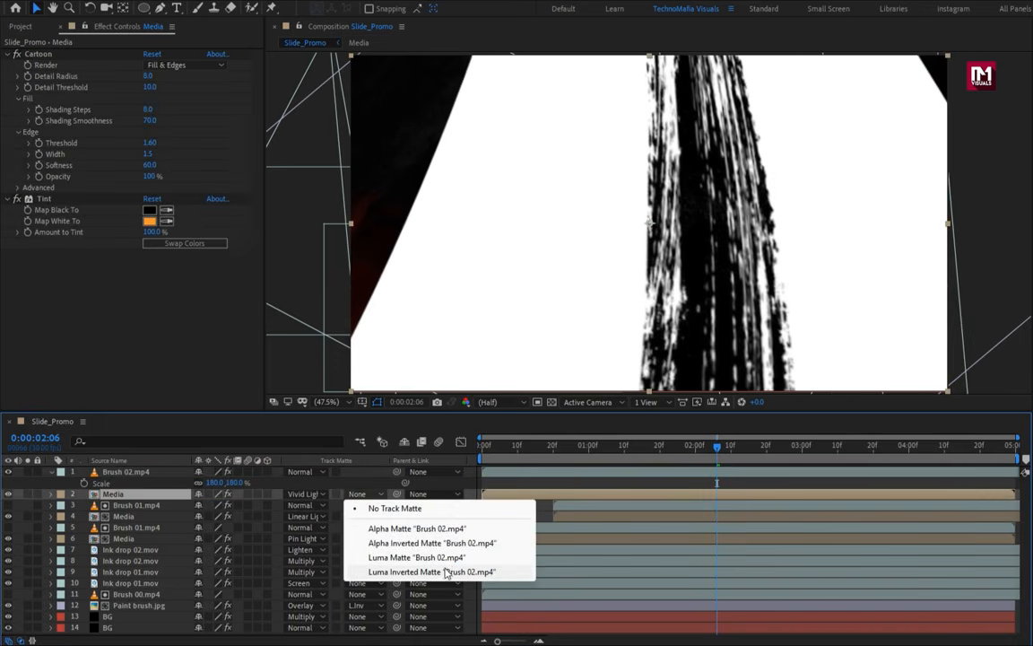
{"action": "left_click", "coordinate": [411, 572]}
Scale Brush 02.mp4 to 238%, rotate it to about 96°, and move it up and slightly left over the woman
{"action": "left_click", "coordinate": [162, 471]}
{"action": "left_click_drag", "start_coordinate": [226, 482], "coordinate": [278, 483]}
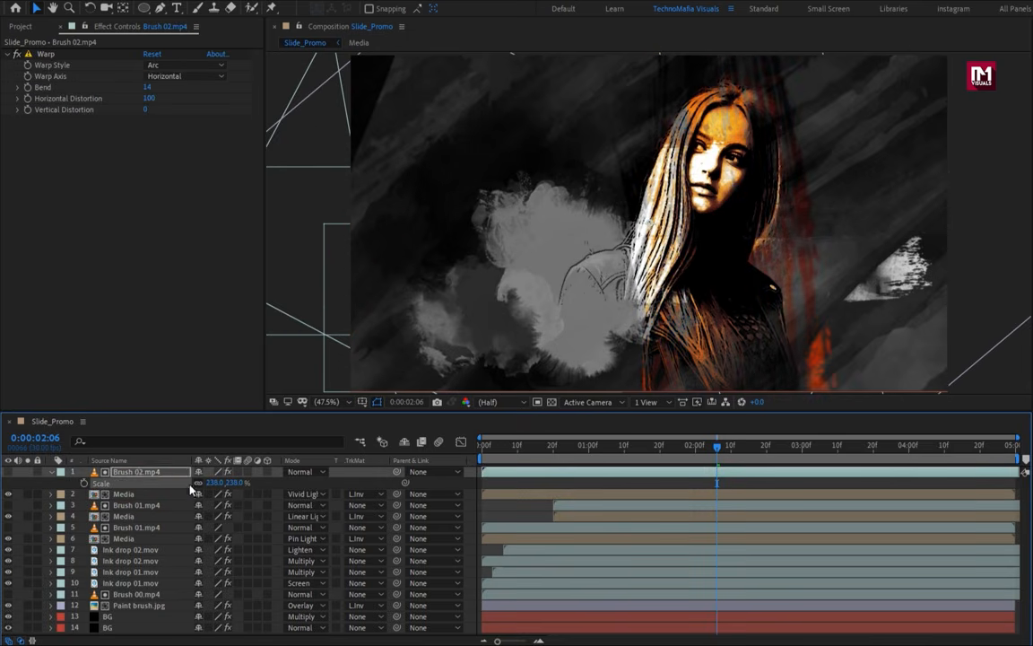
{"action": "left_click_drag", "start_coordinate": [215, 485], "coordinate": [222, 485]}
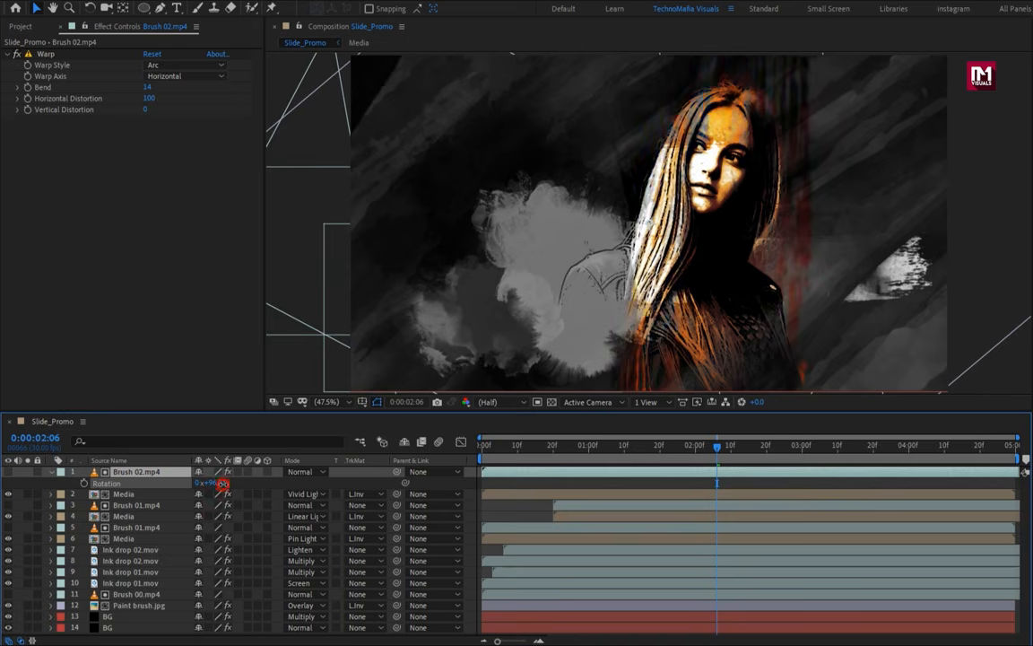
{"action": "mouse_move", "coordinate": [712, 306]}
{"action": "left_mouse_down"}
{"action": "mouse_move", "coordinate": [688, 284]}
{"action": "mouse_move", "coordinate": [699, 275]}
{"action": "left_mouse_up"}
Shift Brush 02.mp4 and its tinted Media layer to start at about 0:00:01:10 and preview the composition
{"action": "left_click", "coordinate": [52, 473]}
{"action": "left_click", "coordinate": [125, 482]}
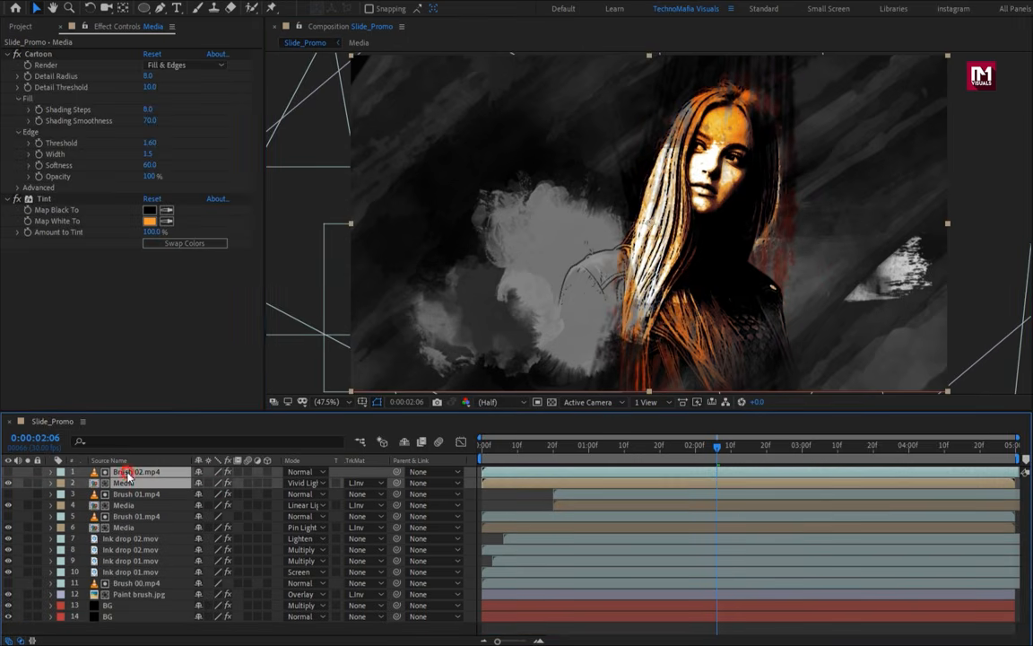
{"action": "left_click_drag", "start_coordinate": [522, 477], "coordinate": [645, 477]}
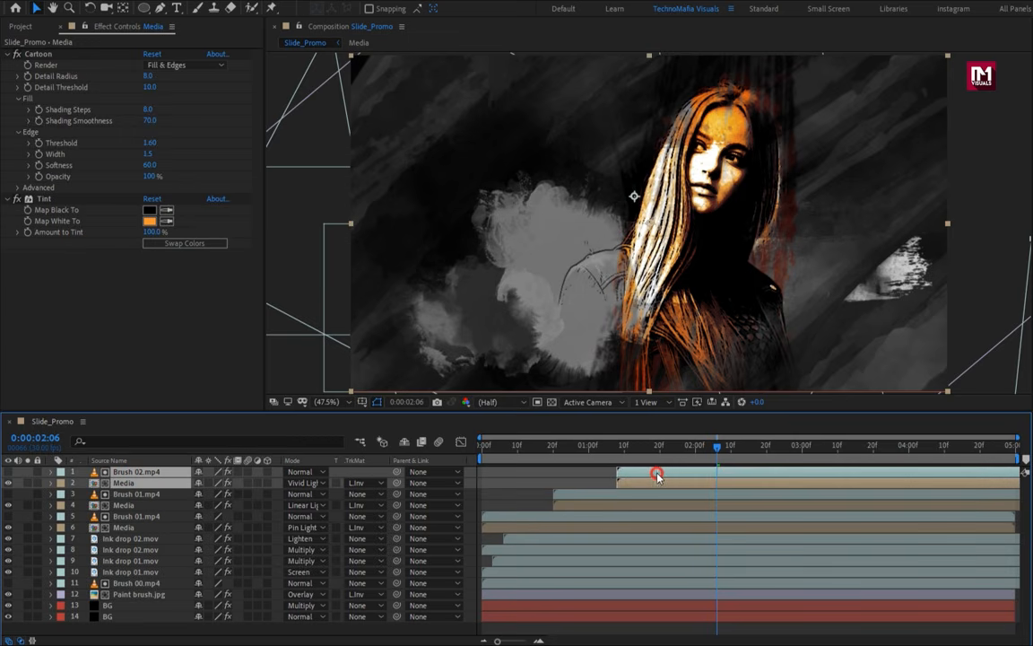
{"action": "key", "text": "space"}
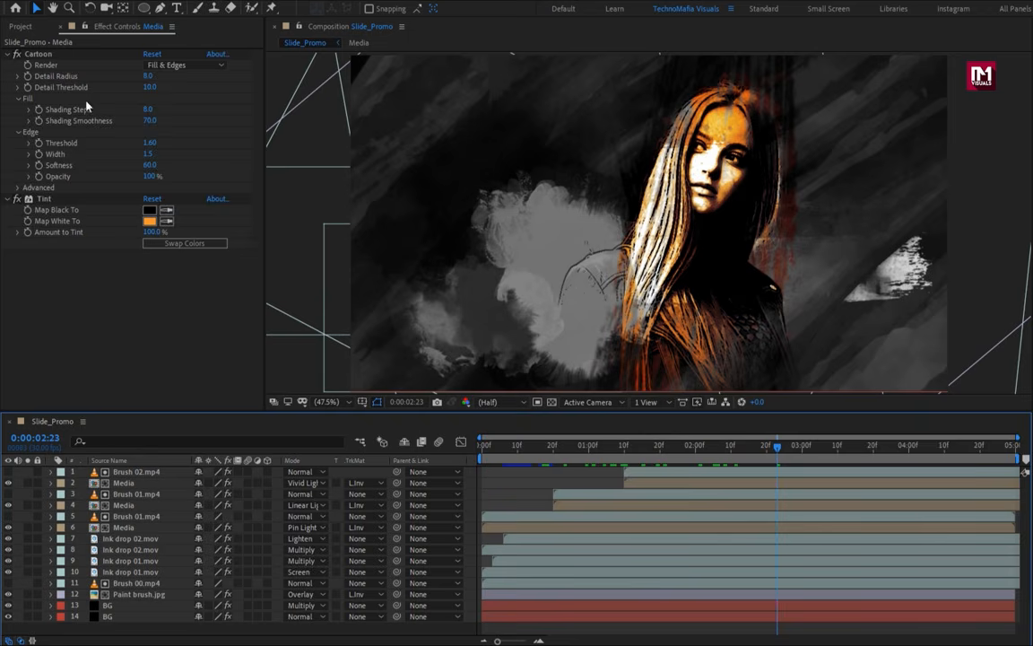
Add film Noise.mov as the top layer and set its blend mode to Add
{"action": "left_click", "coordinate": [21, 27]}
{"action": "left_click", "coordinate": [40, 182]}
{"action": "left_click_drag", "start_coordinate": [42, 194], "coordinate": [125, 472]}
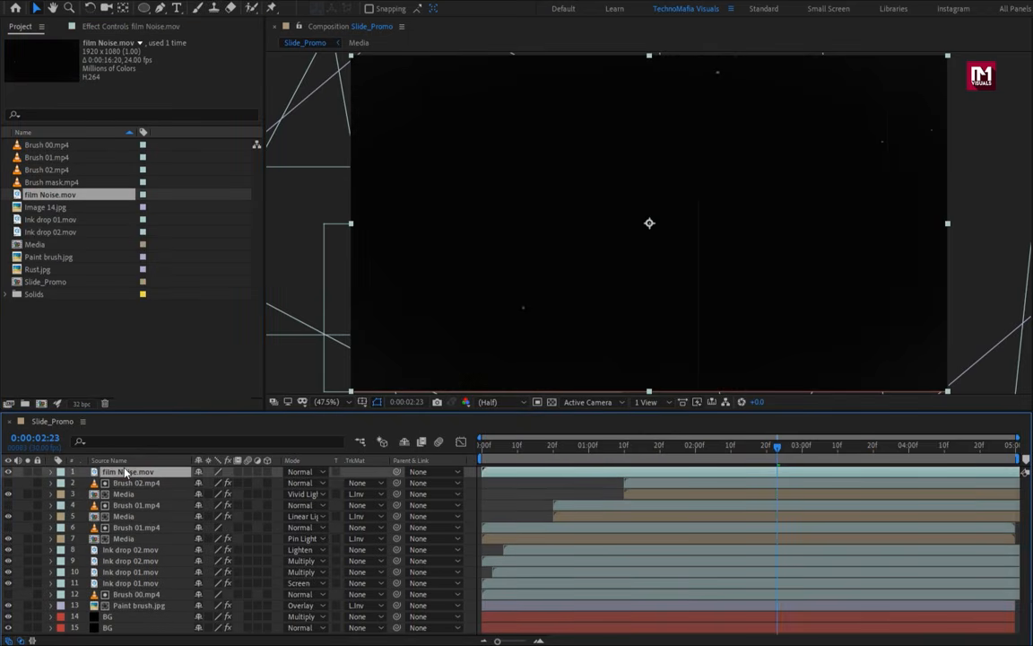
{"action": "left_click", "coordinate": [305, 471]}
{"action": "left_click", "coordinate": [341, 203]}
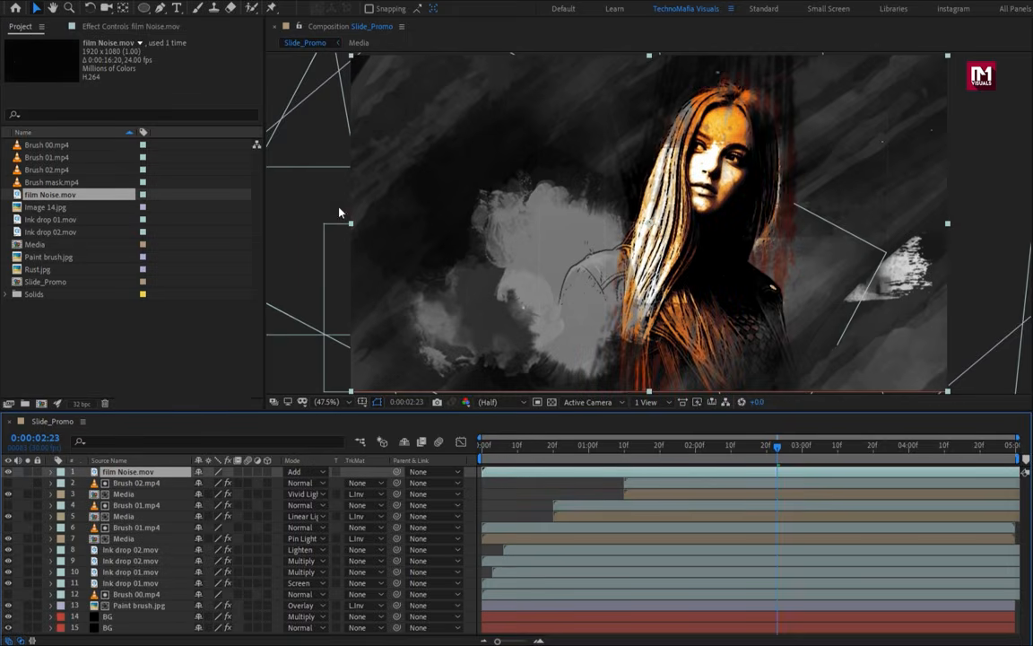
Turn all layers in Slide_Promo into 3D layers
{"action": "left_click", "coordinate": [131, 549]}
{"action": "key", "text": "ctrl+a"}
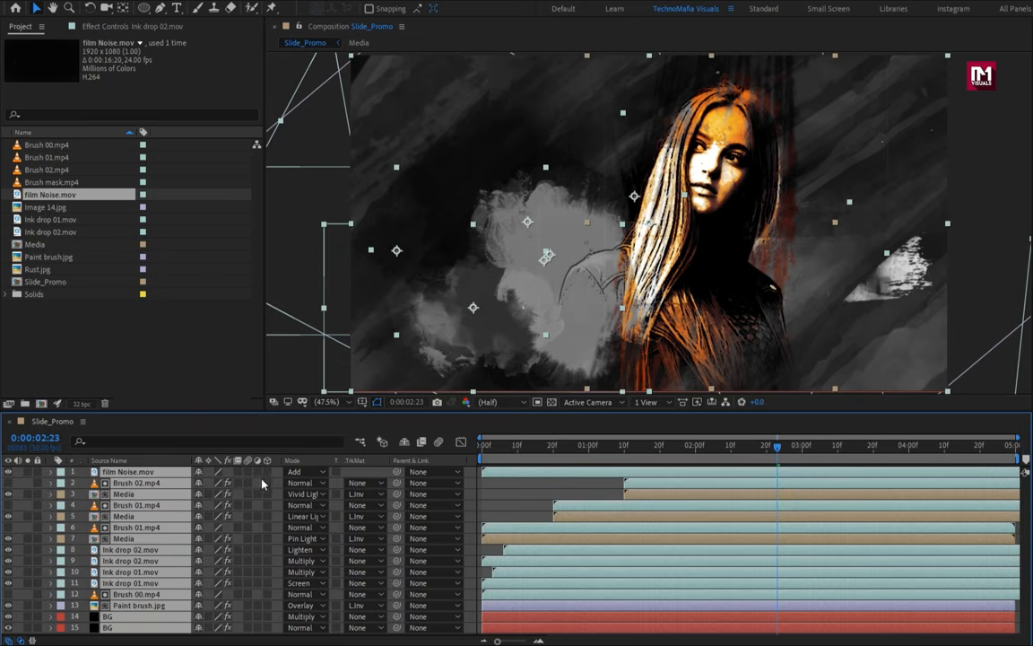
{"action": "left_click", "coordinate": [266, 473]}
Create a 35mm two-node camera named Camera 1 and place it at the top of the layer stack
{"action": "right_click", "coordinate": [491, 481]}
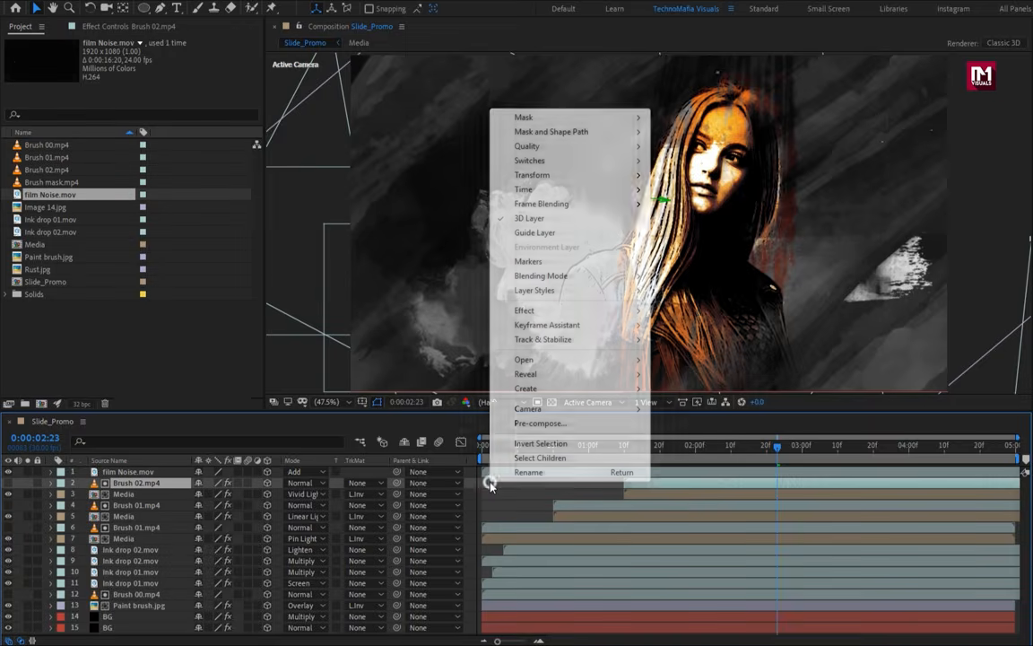
{"action": "right_click", "coordinate": [369, 467]}
{"action": "mouse_move", "coordinate": [392, 475]}
{"action": "left_click", "coordinate": [566, 545]}
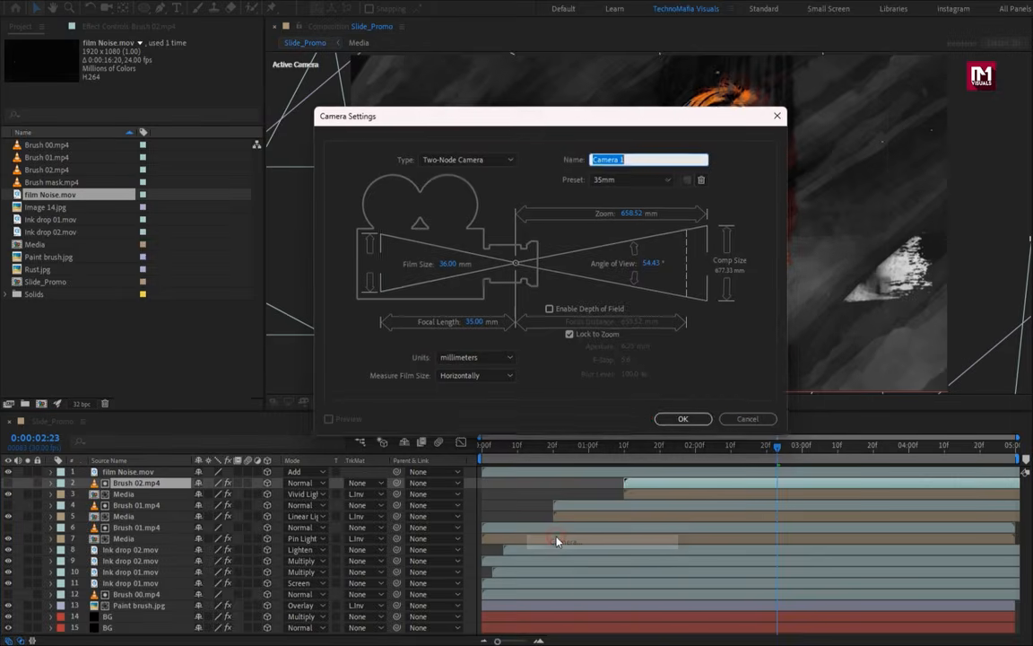
{"action": "left_click", "coordinate": [666, 422]}
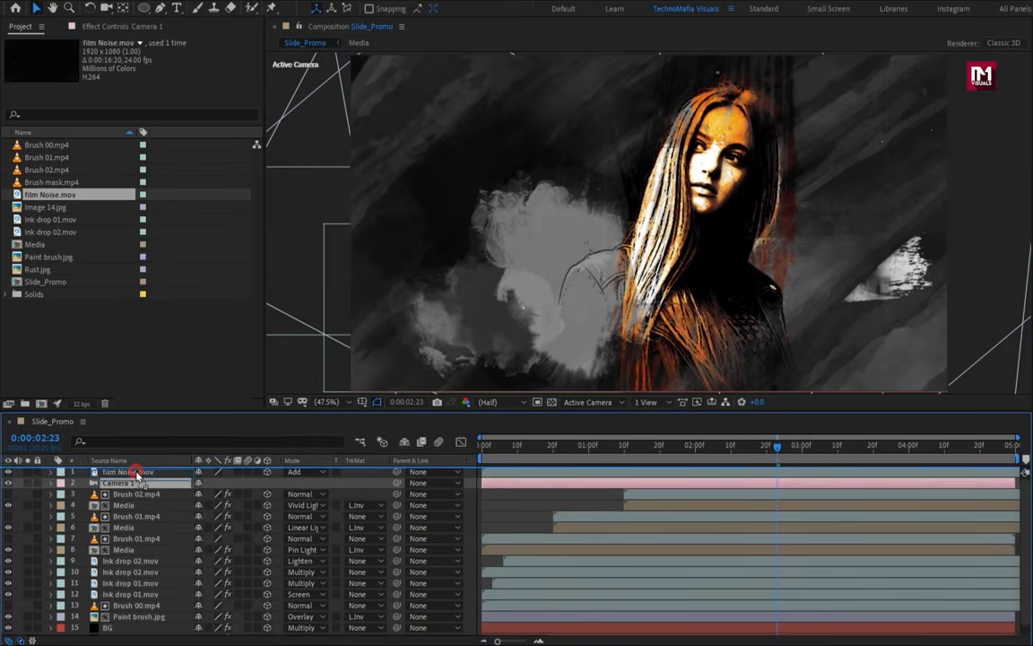
Create a null object, make it a 3D layer, and parent Camera 1 to it
{"action": "right_click", "coordinate": [348, 473]}
{"action": "mouse_move", "coordinate": [459, 489]}
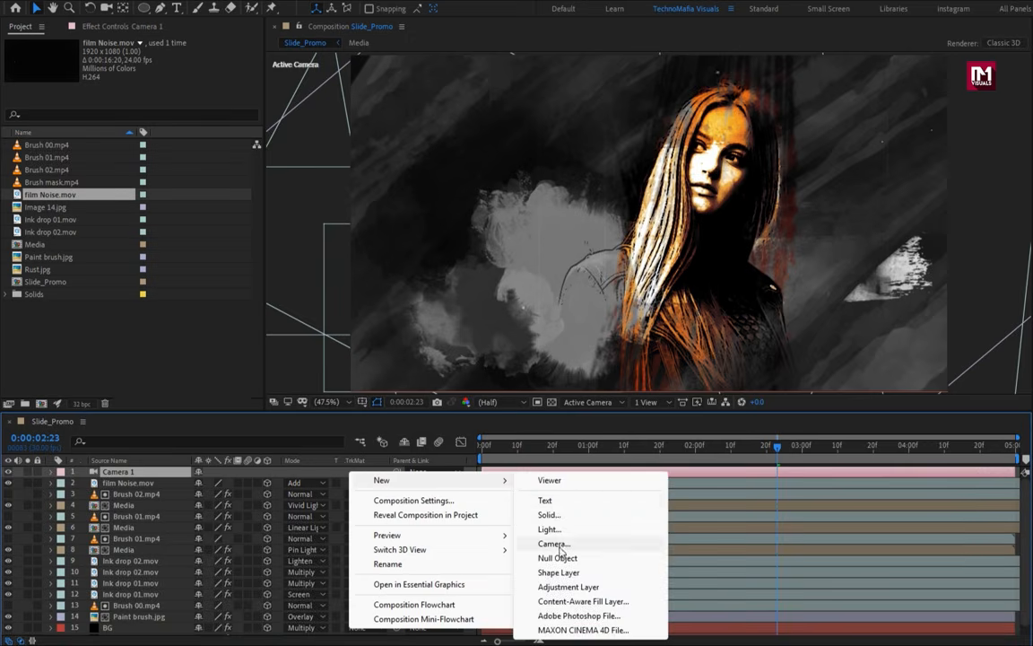
{"action": "left_click", "coordinate": [544, 556]}
{"action": "left_click", "coordinate": [267, 472]}
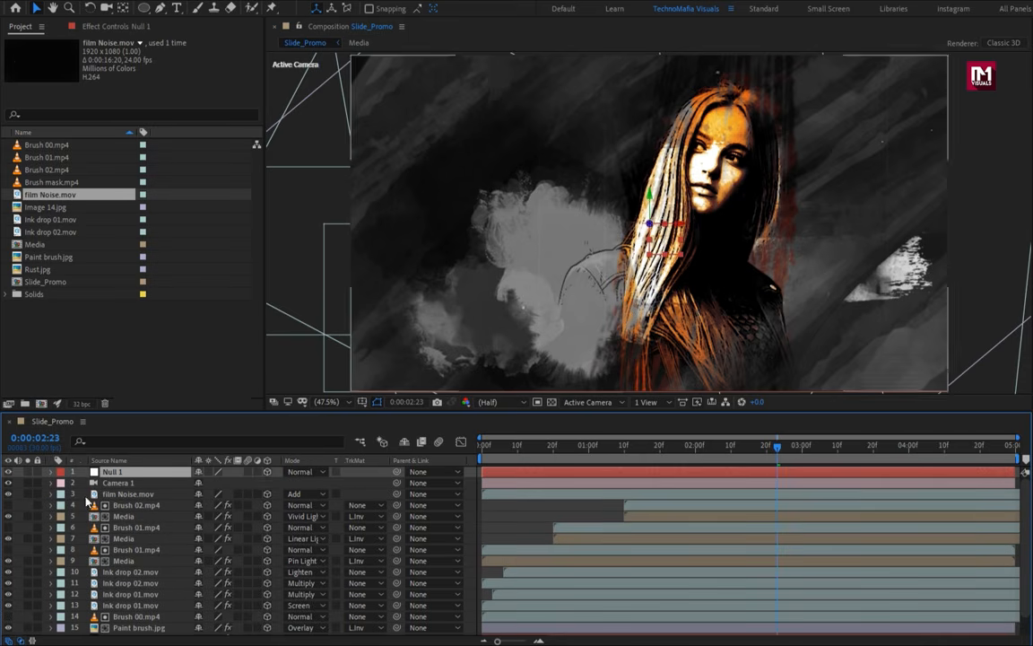
{"action": "left_click", "coordinate": [103, 485]}
{"action": "left_click", "coordinate": [420, 482]}
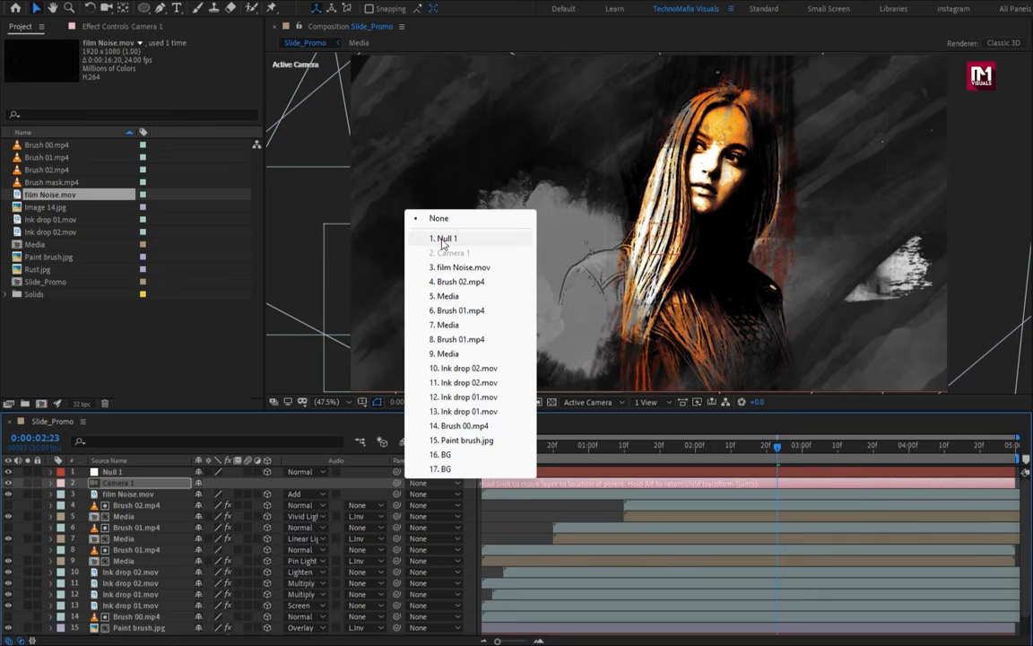
{"action": "left_click", "coordinate": [429, 238]}
Keyframe Null 1's Position at 0:00:04:29 and raise its Z value at 0:00:00:00 for a camera move, checking the motion
{"action": "left_click", "coordinate": [129, 476]}
{"action": "key", "text": "p"}
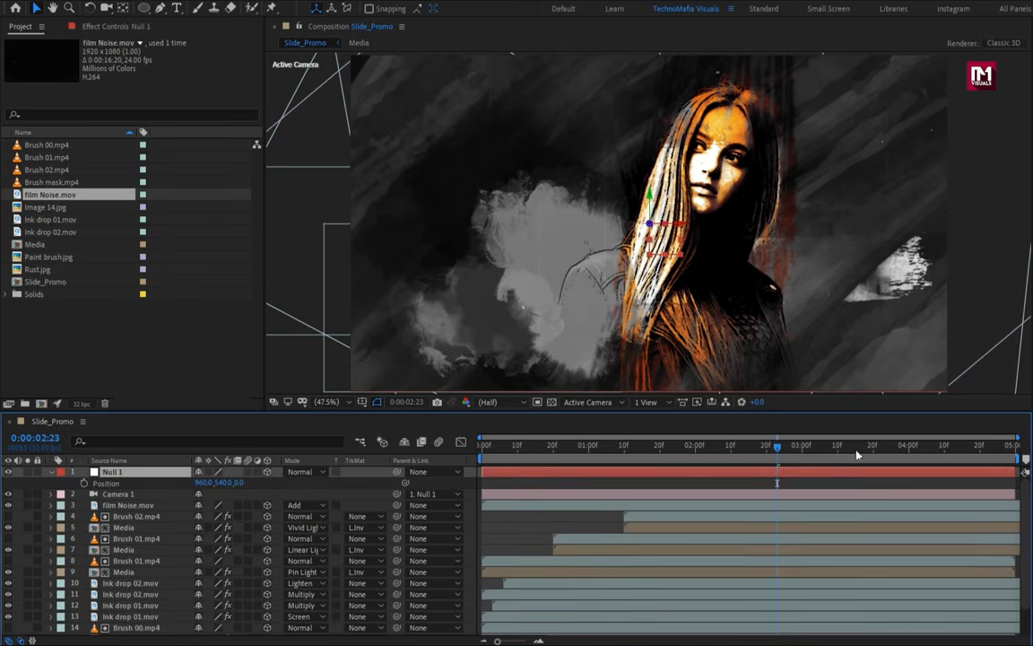
{"action": "left_click", "coordinate": [1012, 445]}
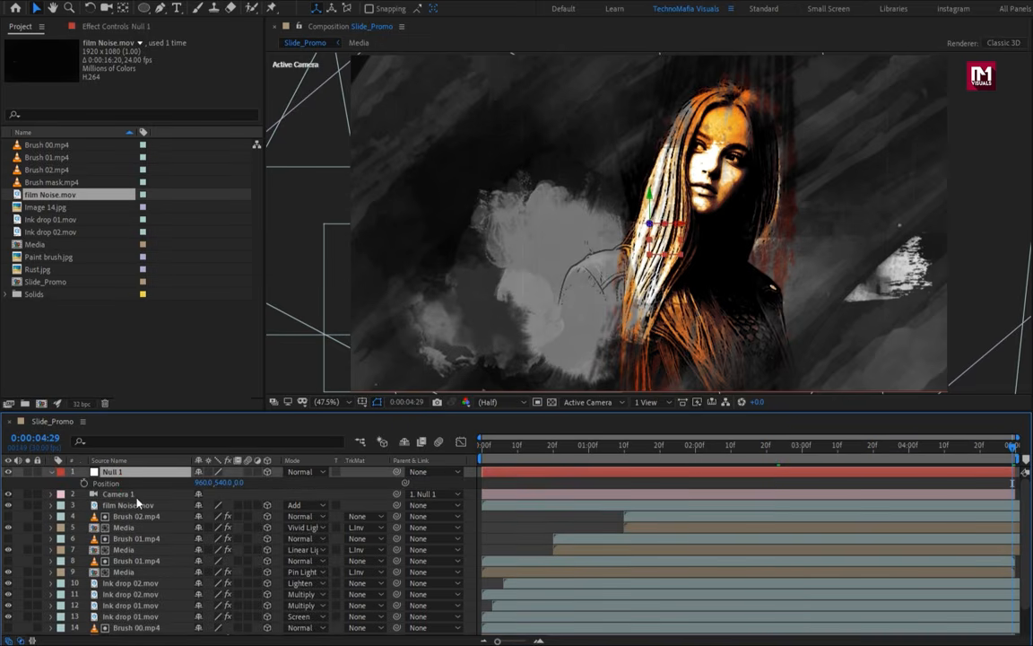
{"action": "left_click", "coordinate": [84, 483]}
{"action": "left_click_drag", "start_coordinate": [507, 447], "coordinate": [420, 447]}
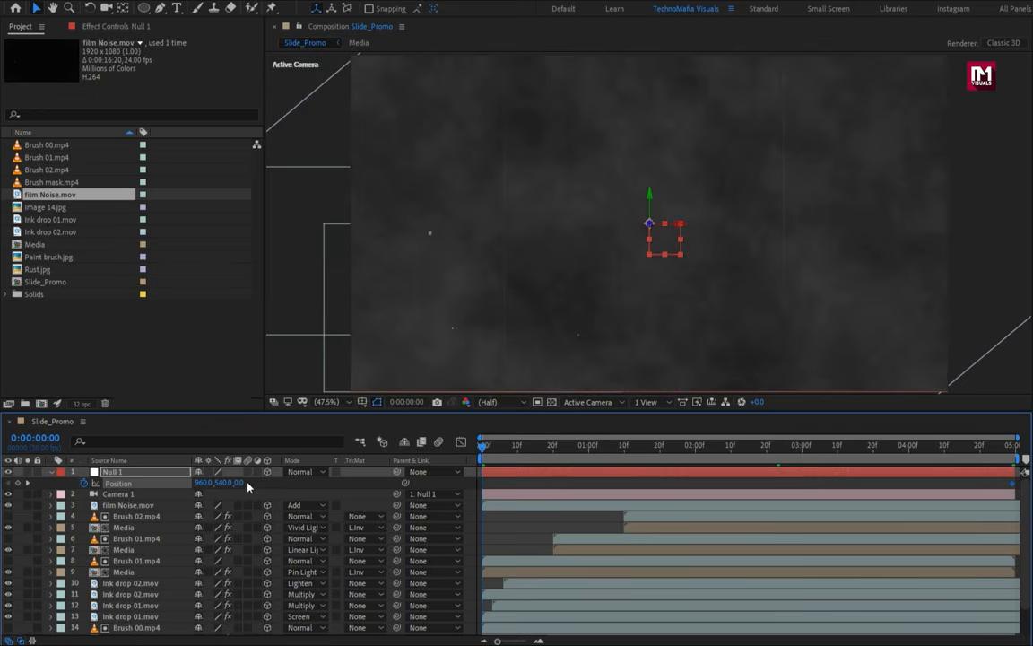
{"action": "left_click_drag", "start_coordinate": [277, 482], "coordinate": [810, 456]}
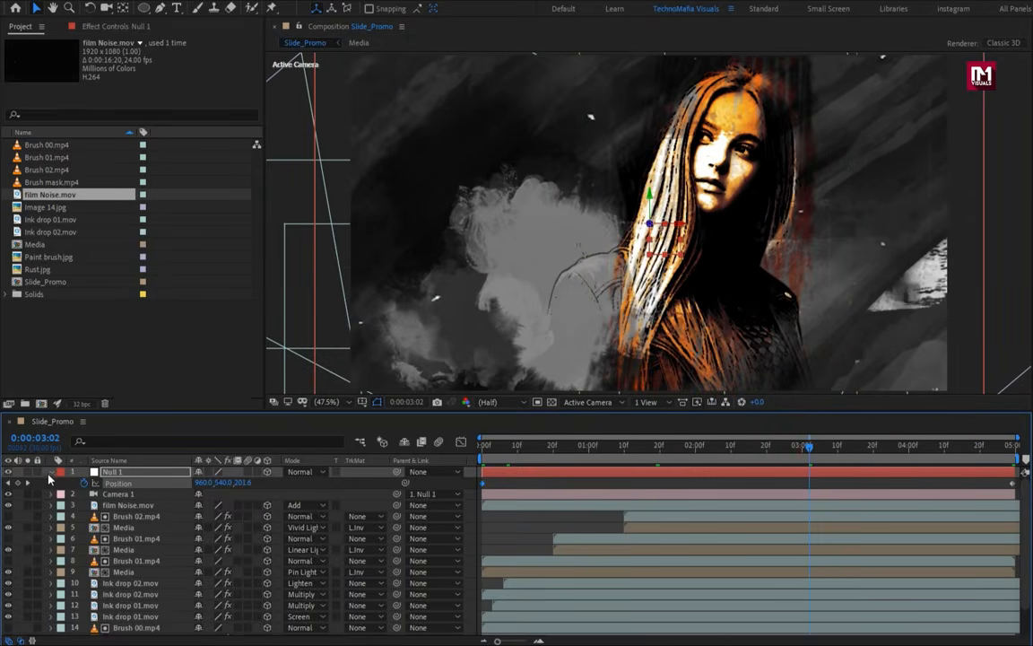
Pre-compose all layers of Slide_Promo into a new composition named Slide, moving all attributes
{"action": "left_click", "coordinate": [50, 473]}
{"action": "key", "text": "ctrl+a"}
{"action": "right_click", "coordinate": [128, 479]}
{"action": "left_click", "coordinate": [172, 418]}
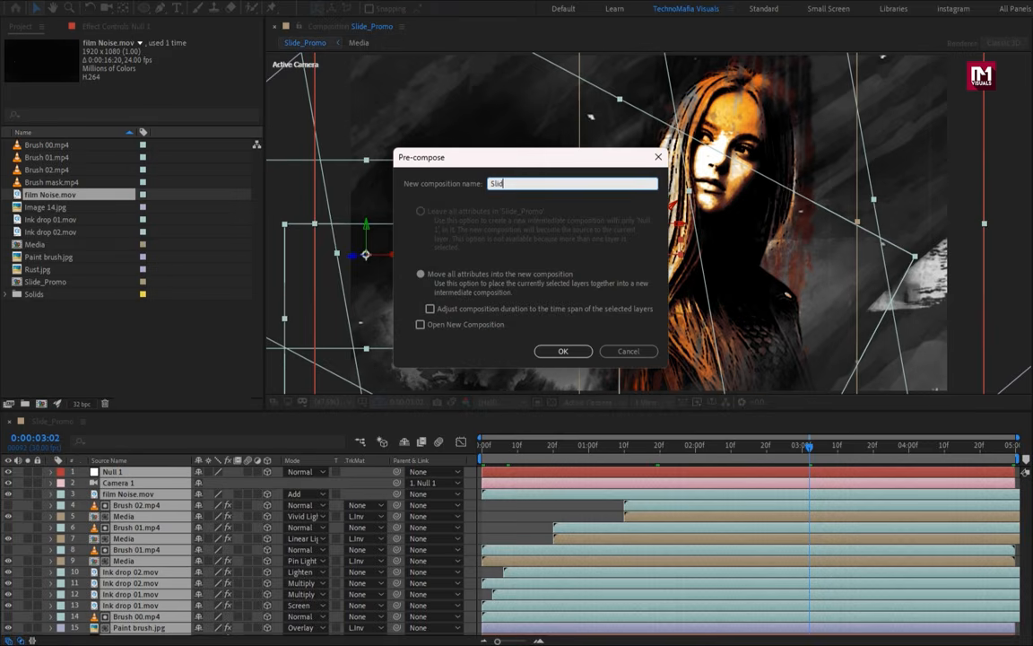
{"action": "left_click", "coordinate": [568, 352]}
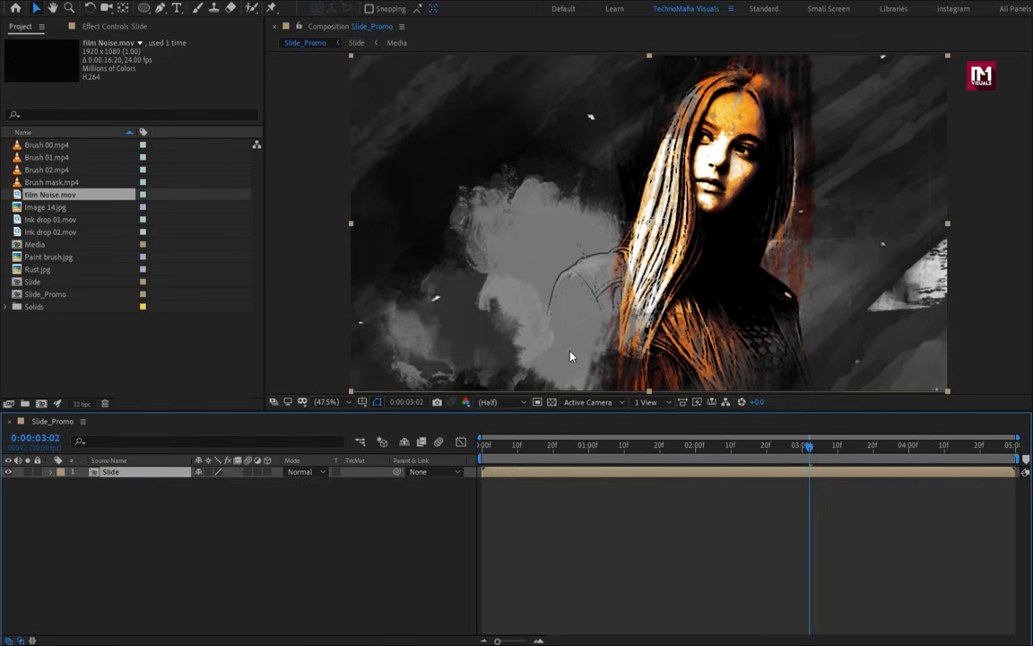
Add Brush mask.mp4 above the Slide layer and use it as Slide's inverted luma matte, checking the reveal
{"action": "left_click", "coordinate": [41, 185]}
{"action": "left_click_drag", "start_coordinate": [114, 377], "coordinate": [139, 476]}
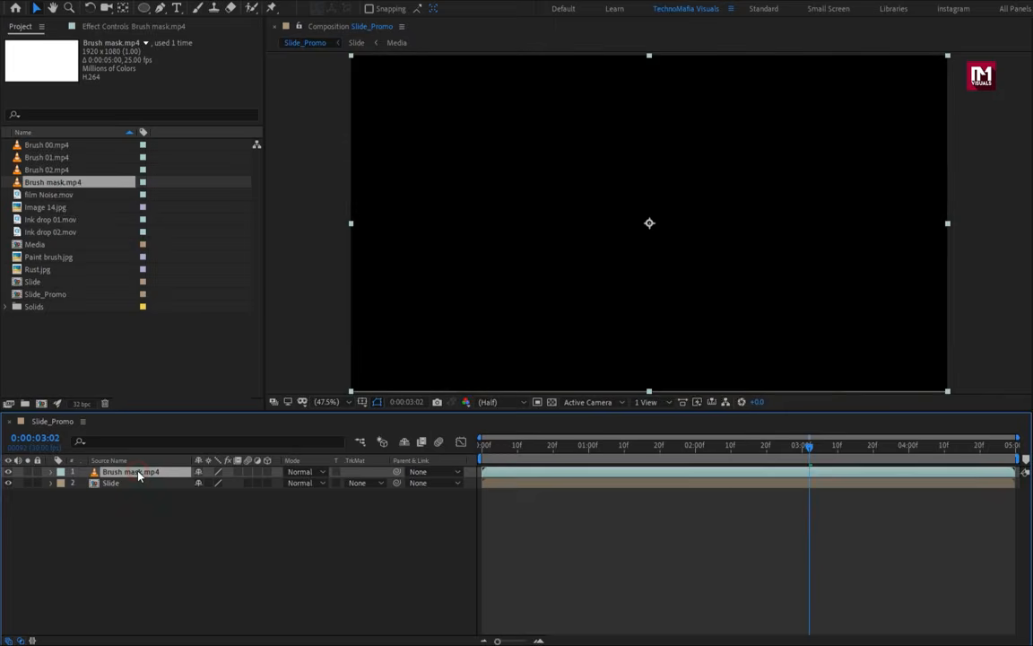
{"action": "mouse_move", "coordinate": [505, 452]}
{"action": "left_mouse_down"}
{"action": "mouse_move", "coordinate": [576, 449]}
{"action": "mouse_move", "coordinate": [561, 453]}
{"action": "left_mouse_up"}
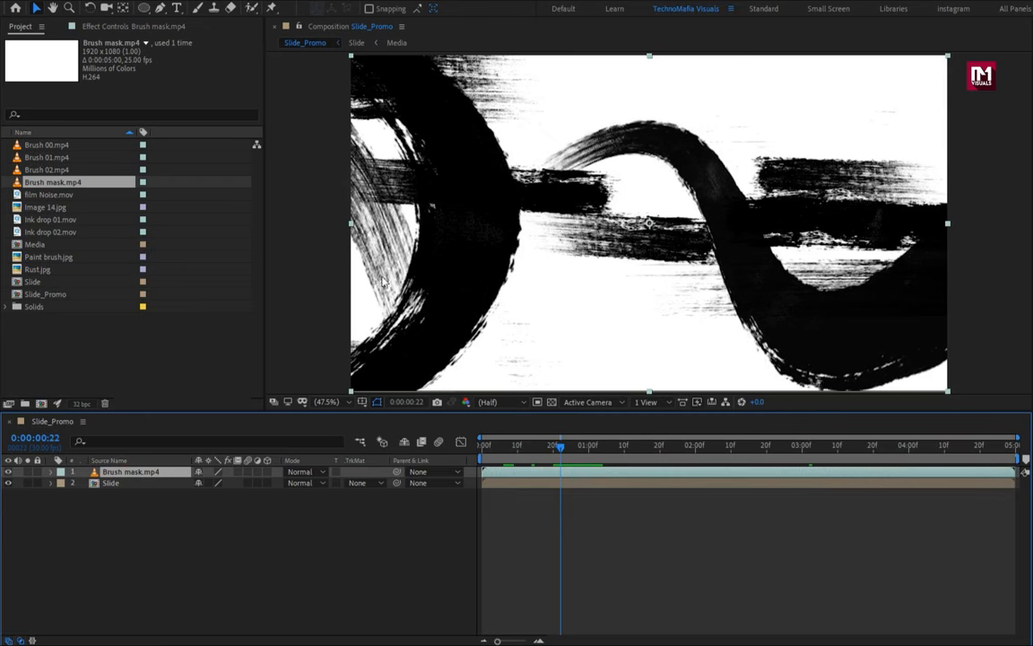
{"action": "left_click", "coordinate": [134, 485]}
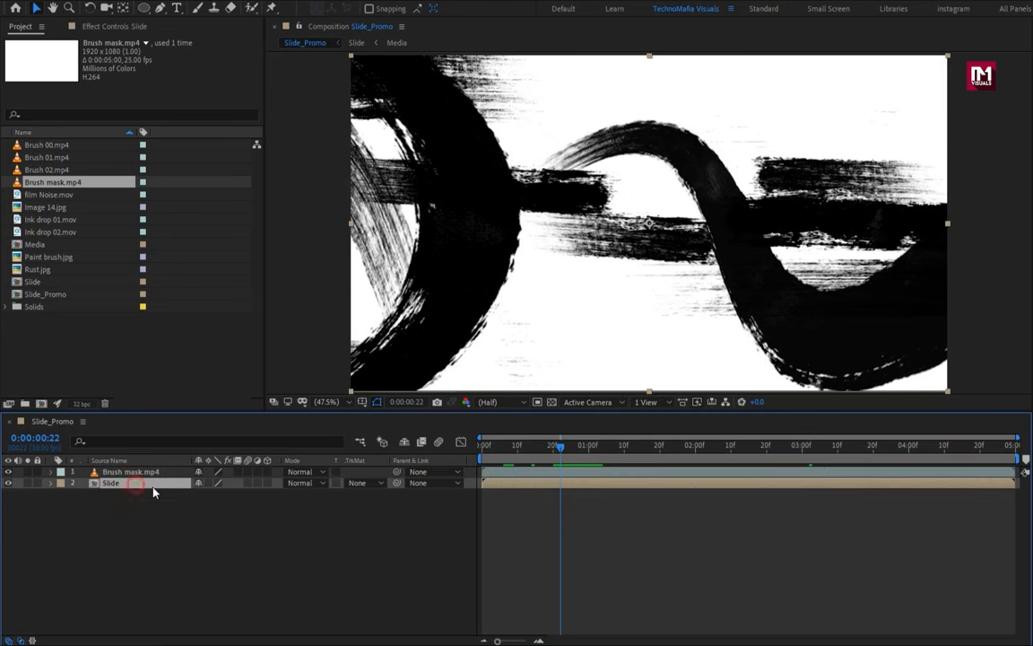
{"action": "left_click", "coordinate": [357, 484]}
{"action": "left_click", "coordinate": [385, 561]}
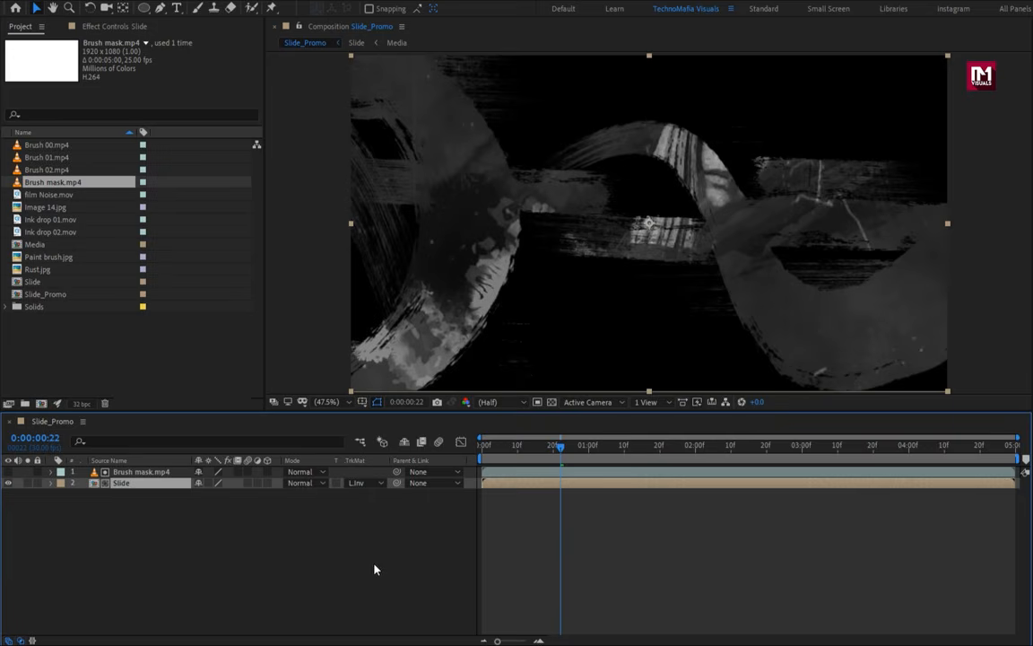
{"action": "left_click_drag", "start_coordinate": [558, 446], "coordinate": [592, 446]}
{"action": "left_click_drag", "start_coordinate": [503, 449], "coordinate": [564, 455]}
Rotate the Brush mask.mp4 layer diagonally, scale it to 200%, and check the reveal
{"action": "left_click", "coordinate": [157, 473]}
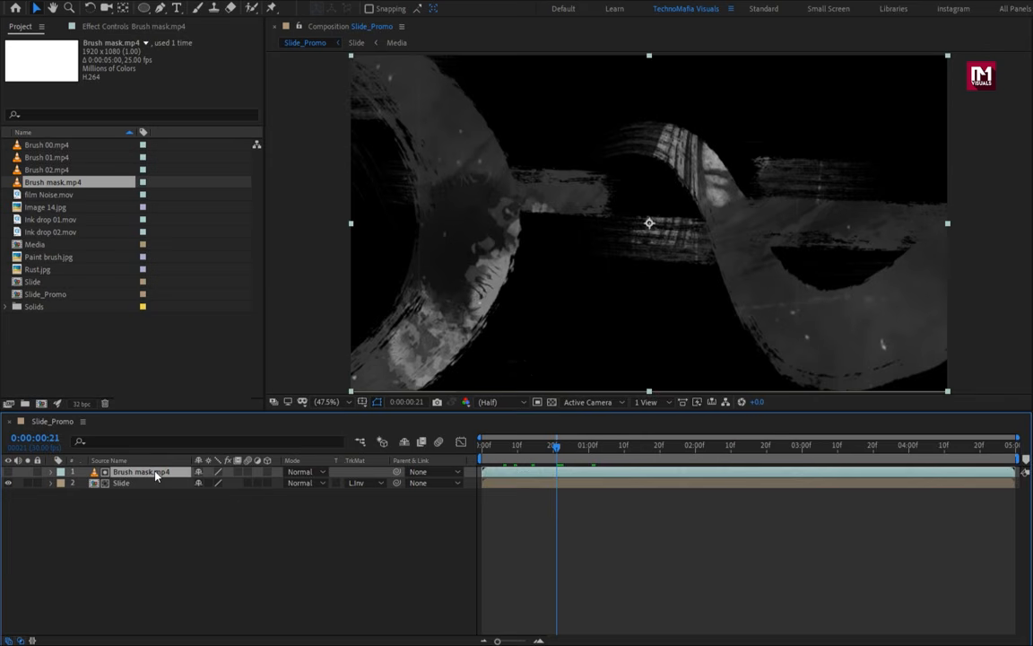
{"action": "key", "text": "r"}
{"action": "left_click_drag", "start_coordinate": [207, 484], "coordinate": [247, 481]}
{"action": "left_click", "coordinate": [161, 476]}
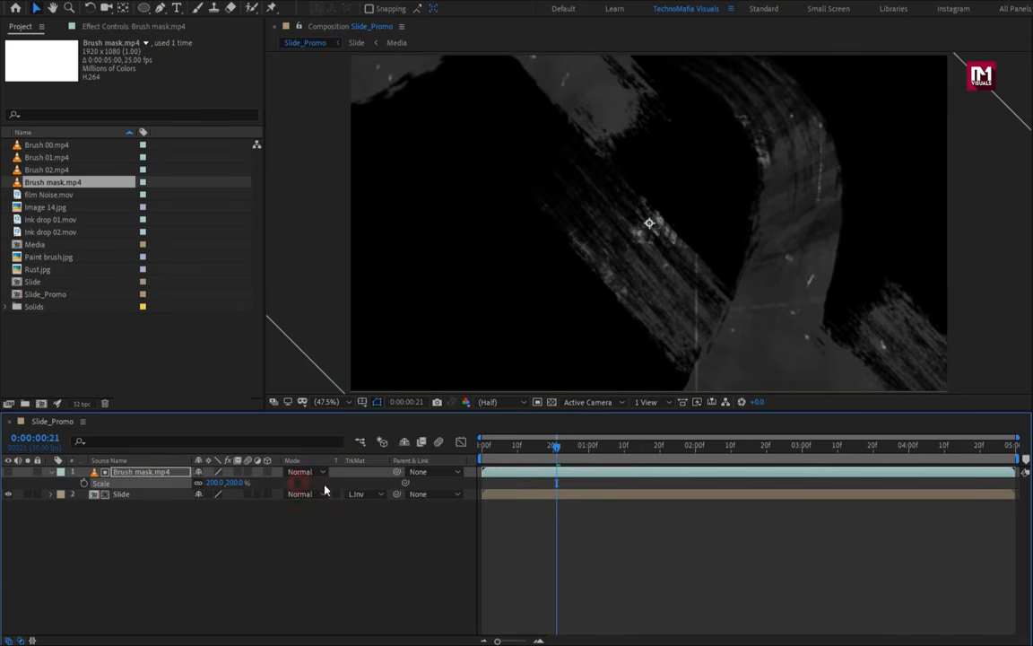
{"action": "left_click", "coordinate": [496, 449]}
{"action": "left_click_drag", "start_coordinate": [496, 450], "coordinate": [711, 451]}
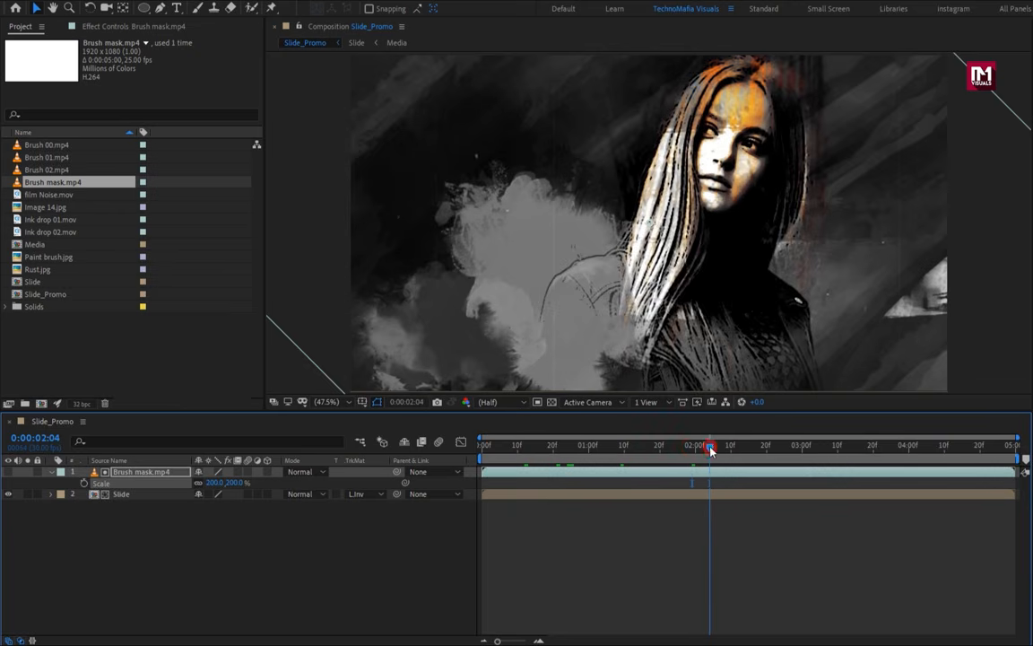
Add an adjustment layer on top and apply the Vibrance effect with Saturation 15
{"action": "right_click", "coordinate": [242, 520]}
{"action": "mouse_move", "coordinate": [272, 373]}
{"action": "left_click", "coordinate": [461, 478]}
{"action": "key", "text": "ctrl+space"}
{"action": "type", "text": "vib"}
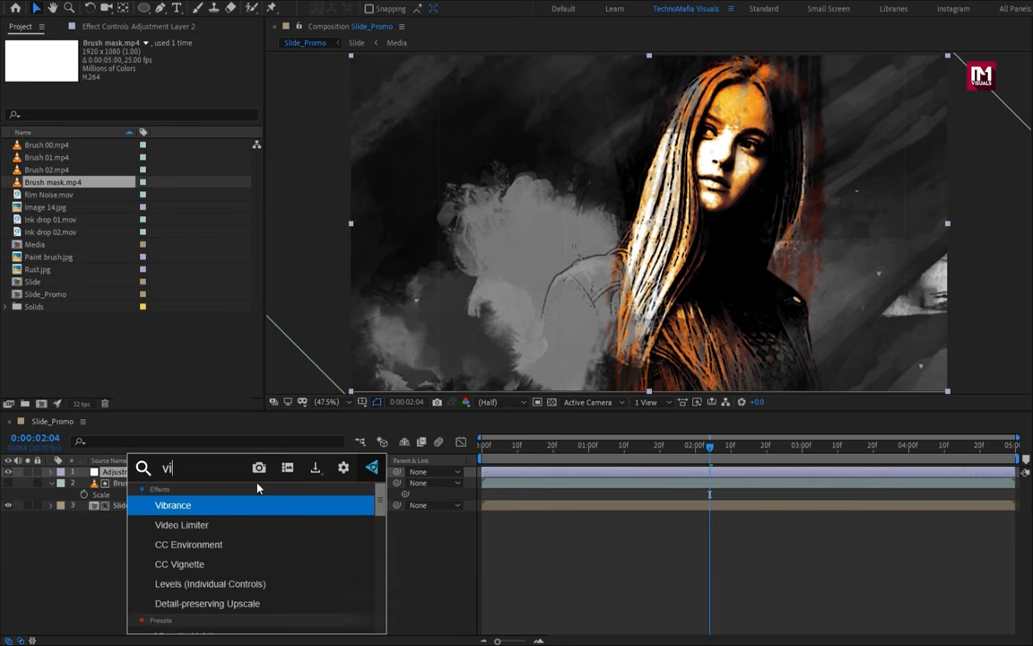
{"action": "key", "text": "Return"}
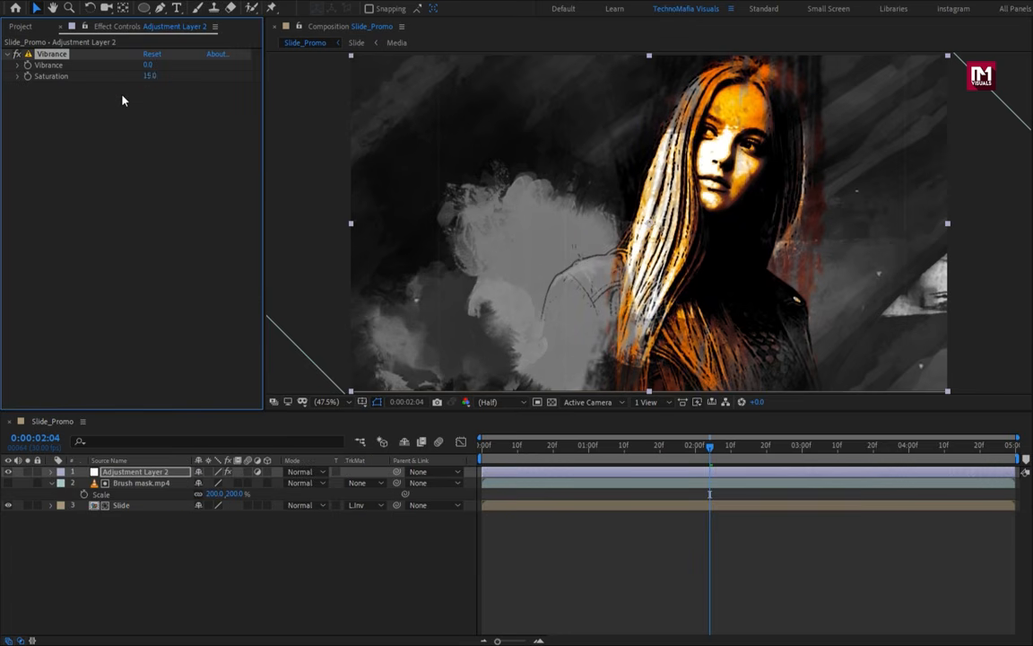
Apply the Tint effect to the adjustment layer and map black to blue (#0B0FBF)
{"action": "key", "text": "ctrl+space"}
{"action": "type", "text": "tint"}
{"action": "key", "text": "Return"}
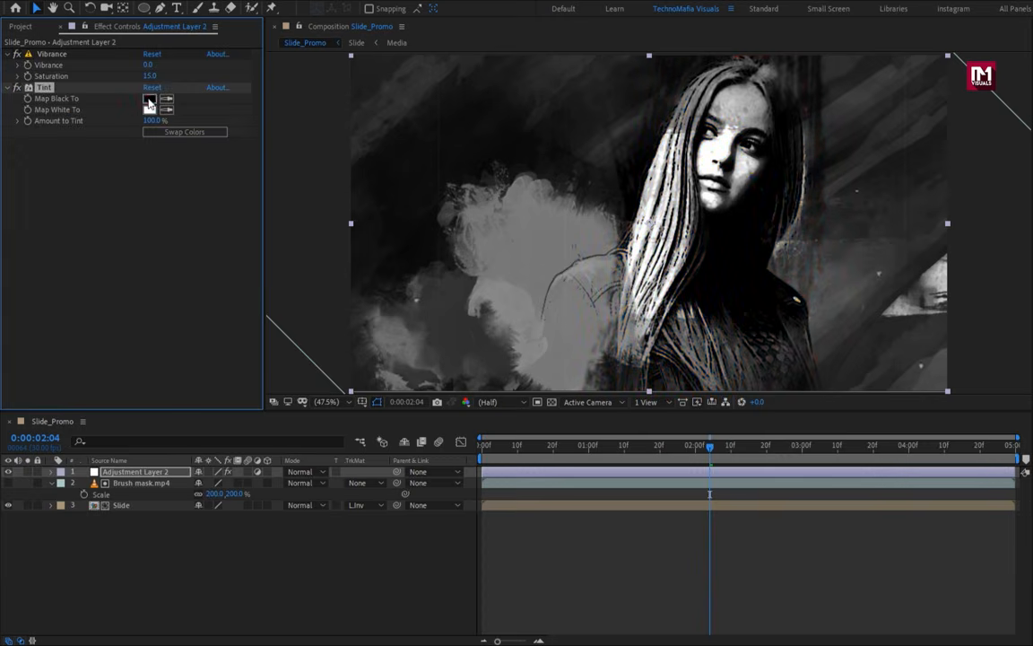
{"action": "left_click", "coordinate": [149, 99]}
{"action": "left_click", "coordinate": [287, 260]}
{"action": "left_click", "coordinate": [247, 226]}
{"action": "left_click", "coordinate": [263, 239]}
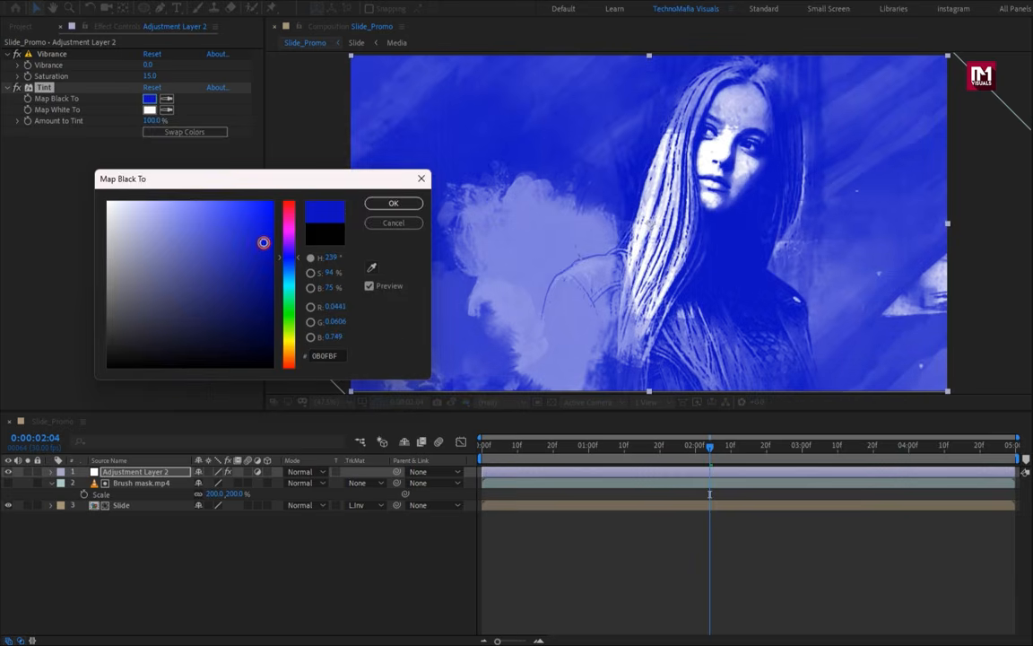
{"action": "left_click", "coordinate": [370, 206]}
Map white to a dark purple in the Tint effect and set Amount to Tint to 15%
{"action": "left_click", "coordinate": [149, 109]}
{"action": "left_click", "coordinate": [289, 231]}
{"action": "left_click", "coordinate": [267, 337]}
{"action": "left_click", "coordinate": [388, 203]}
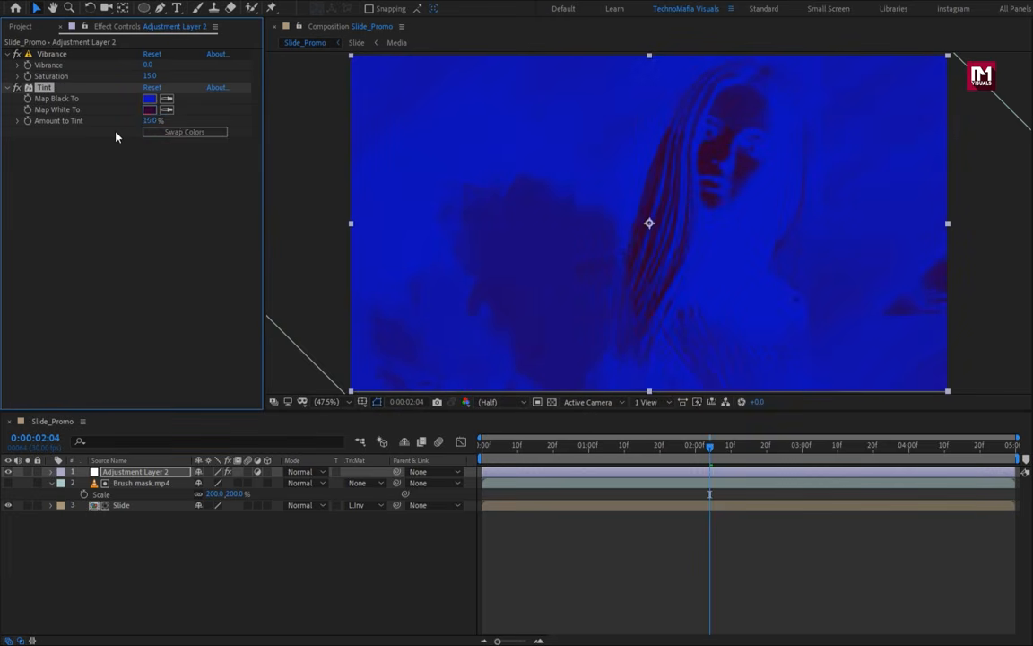
Add the Noise effect at 10% to the adjustment layer and reduce Amount to Tint to 10%
{"action": "key", "text": "ctrl+space"}
{"action": "type", "text": "no"}
{"action": "key", "text": "Return"}
{"action": "left_click", "coordinate": [153, 154]}
{"action": "type", "text": "10"}
{"action": "key", "text": "Return"}
Add the Curves effect to the adjustment layer and shape a soft S-curve on the RGB channel with darkened shadows
{"action": "key", "text": "ctrl+space"}
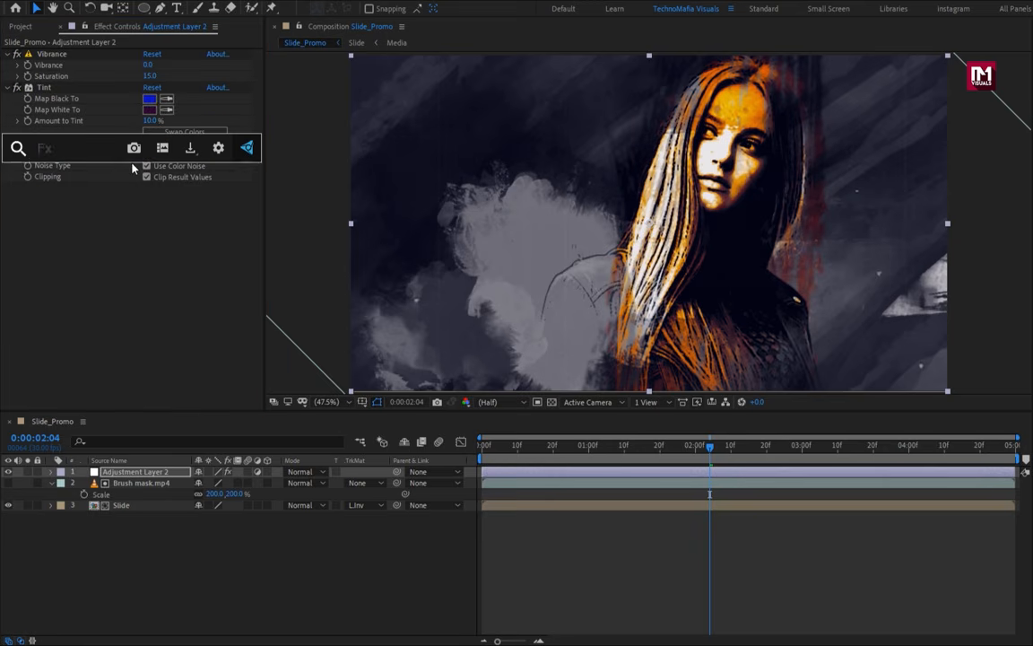
{"action": "key", "text": "Escape"}
{"action": "left_click_drag", "start_coordinate": [110, 285], "coordinate": [89, 321]}
{"action": "left_click_drag", "start_coordinate": [150, 251], "coordinate": [147, 246]}
{"action": "left_click_drag", "start_coordinate": [87, 318], "coordinate": [91, 323]}
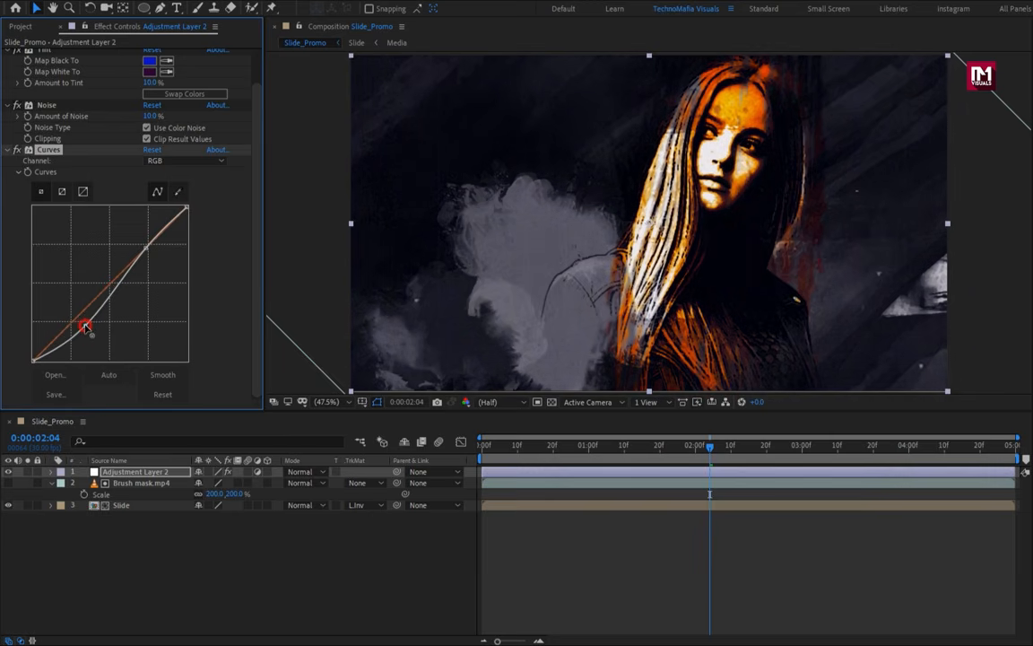
{"action": "left_click", "coordinate": [105, 543]}
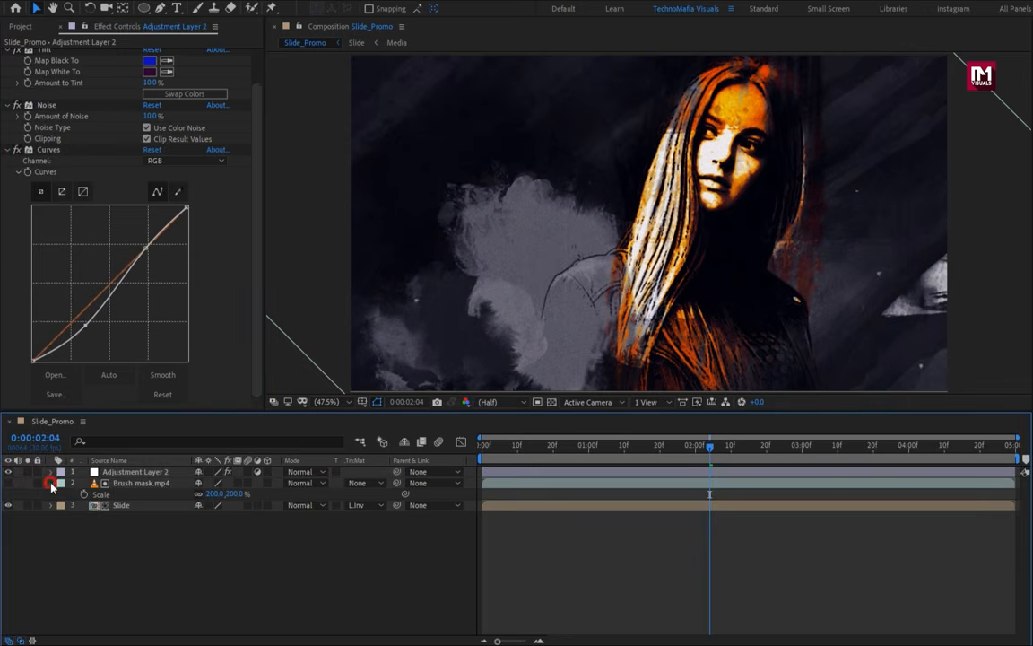
Create a black 1920 x 1080 solid named Frame on top of the other layers
{"action": "left_click", "coordinate": [50, 483]}
{"action": "right_click", "coordinate": [185, 516]}
{"action": "mouse_move", "coordinate": [347, 370]}
{"action": "left_click", "coordinate": [404, 406]}
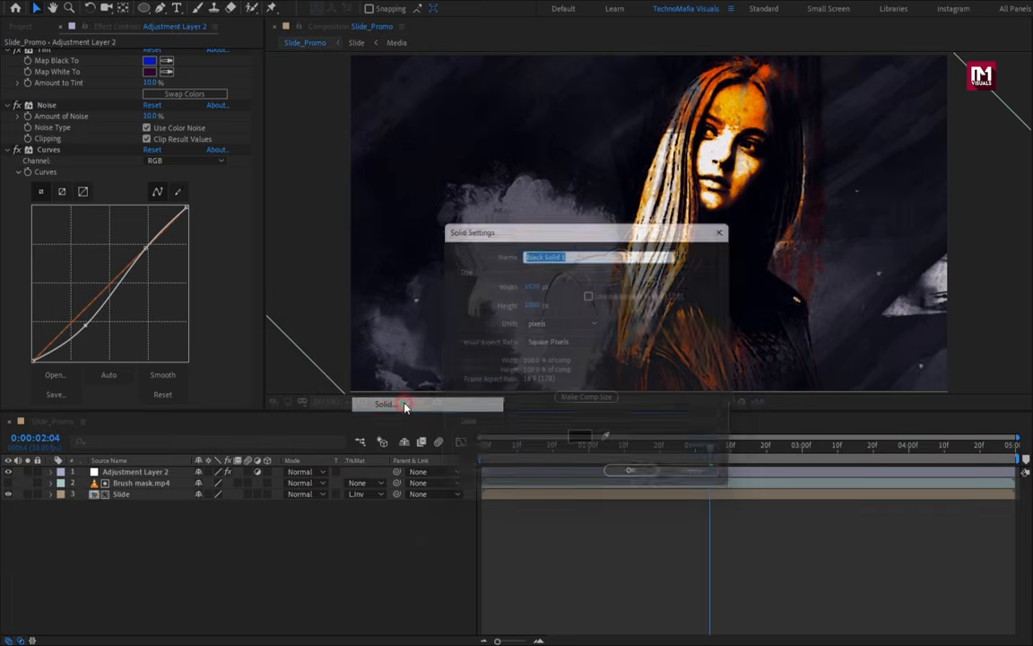
{"action": "type", "text": "Fi"}
{"action": "key", "text": "Return"}
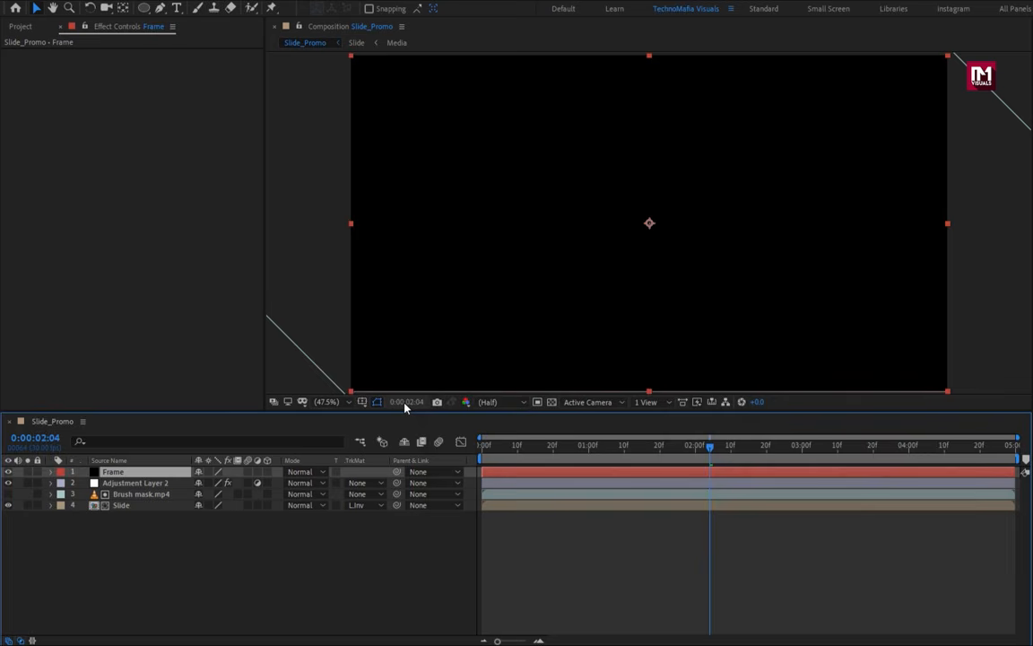
Add a rectangular mask covering the whole Frame solid and show its mask properties
{"action": "left_click_drag", "start_coordinate": [144, 8], "coordinate": [189, 9]}
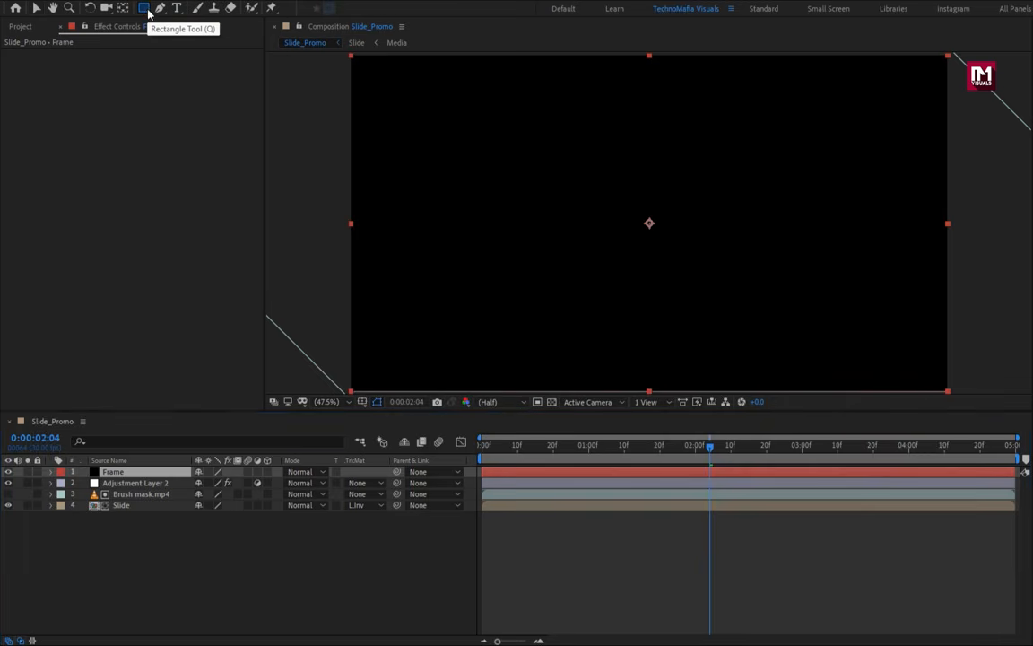
{"action": "double_click", "coordinate": [144, 10]}
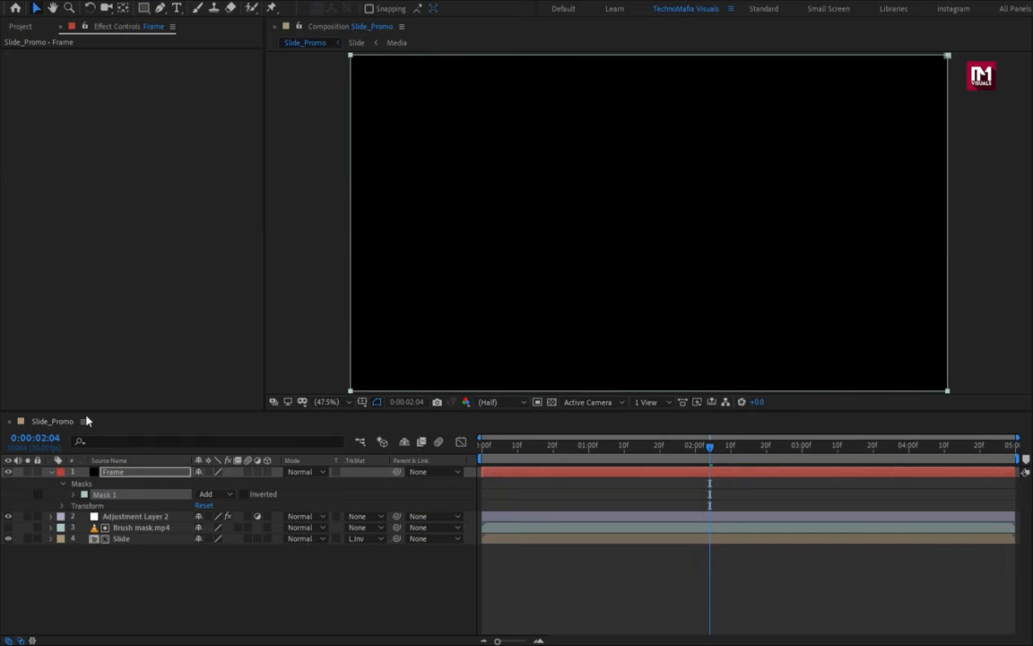
{"action": "left_click", "coordinate": [73, 496]}
Set the Frame mask's bounding box to top 10 and bottom 90 in % of source, and invert the mask
{"action": "left_click", "coordinate": [204, 507]}
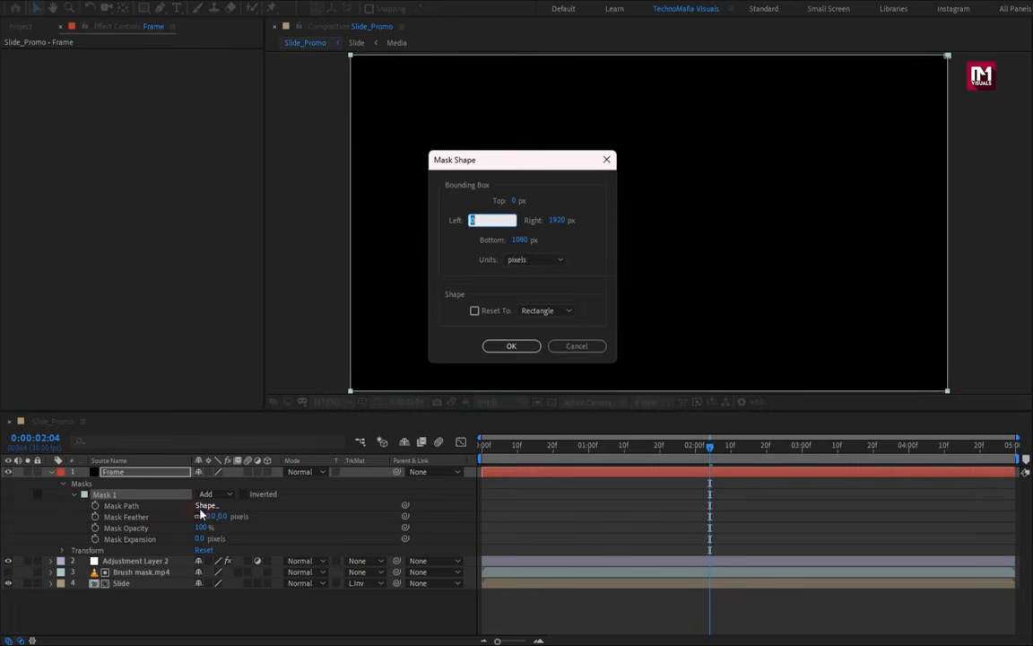
{"action": "left_click", "coordinate": [524, 262]}
{"action": "left_click", "coordinate": [535, 308]}
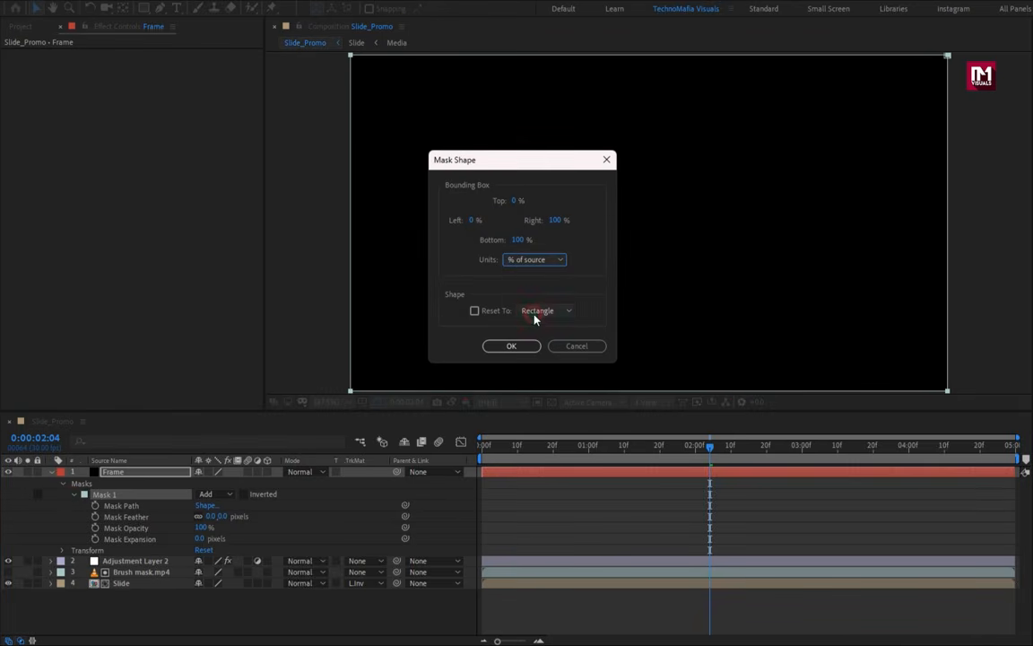
{"action": "left_click", "coordinate": [514, 201]}
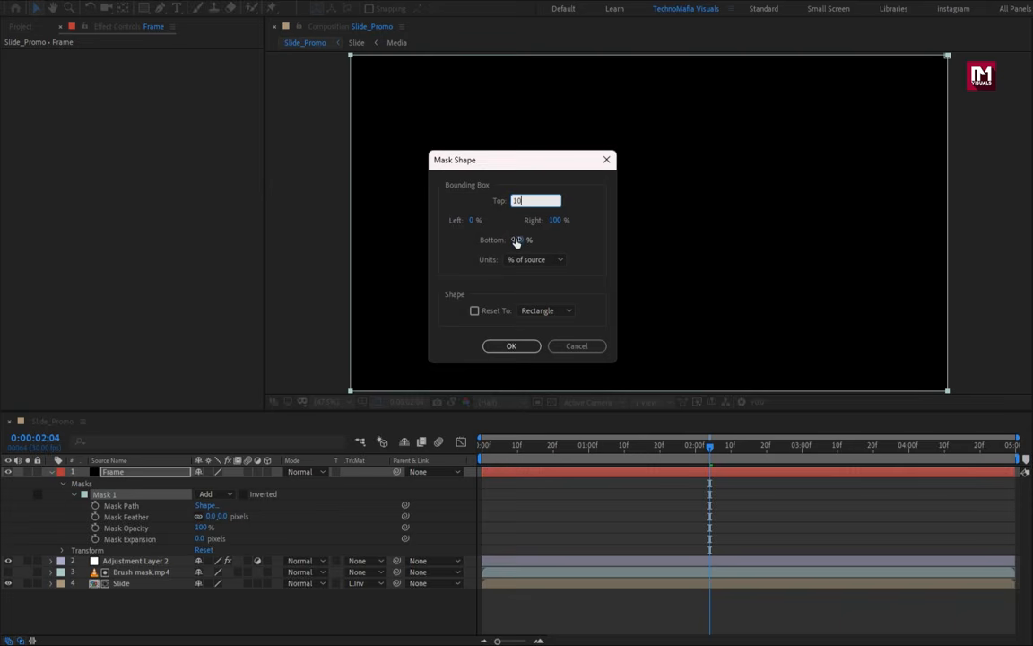
{"action": "left_click", "coordinate": [516, 241]}
{"action": "type", "text": "90"}
{"action": "left_click", "coordinate": [510, 347]}
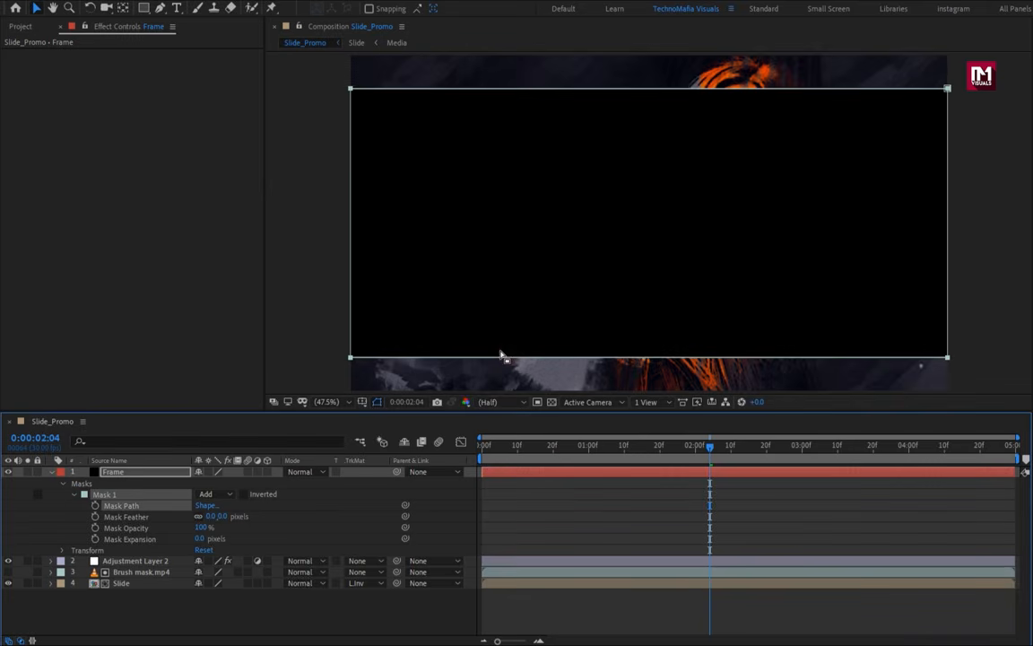
{"action": "left_click", "coordinate": [244, 494]}
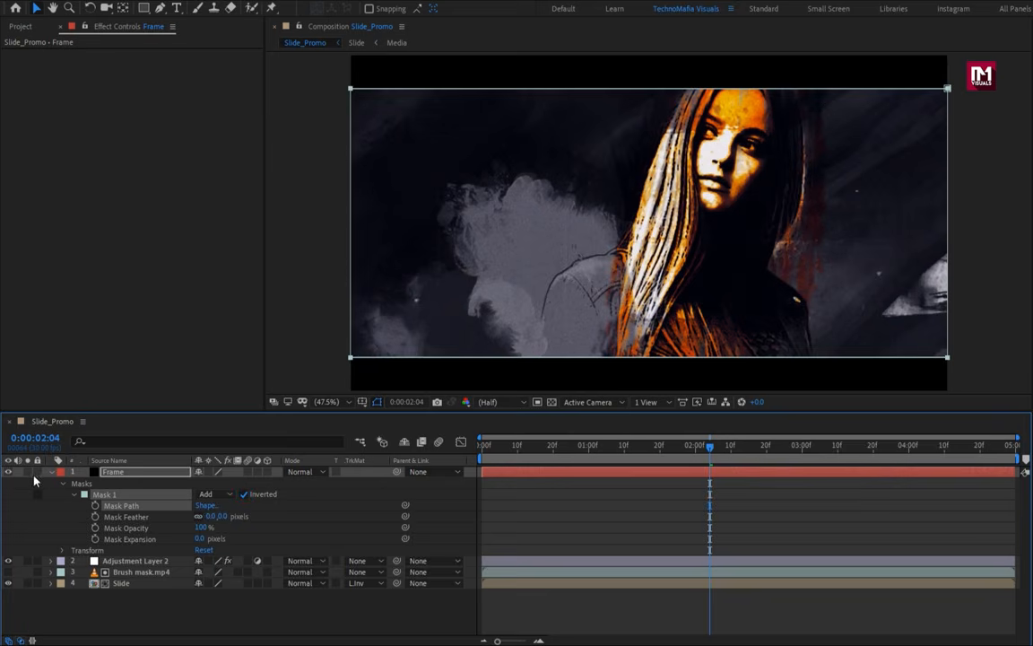
Collapse the Frame layer's properties and preview Slide_Promo from the beginning
{"action": "left_click", "coordinate": [51, 473]}
{"action": "key", "text": "Home"}
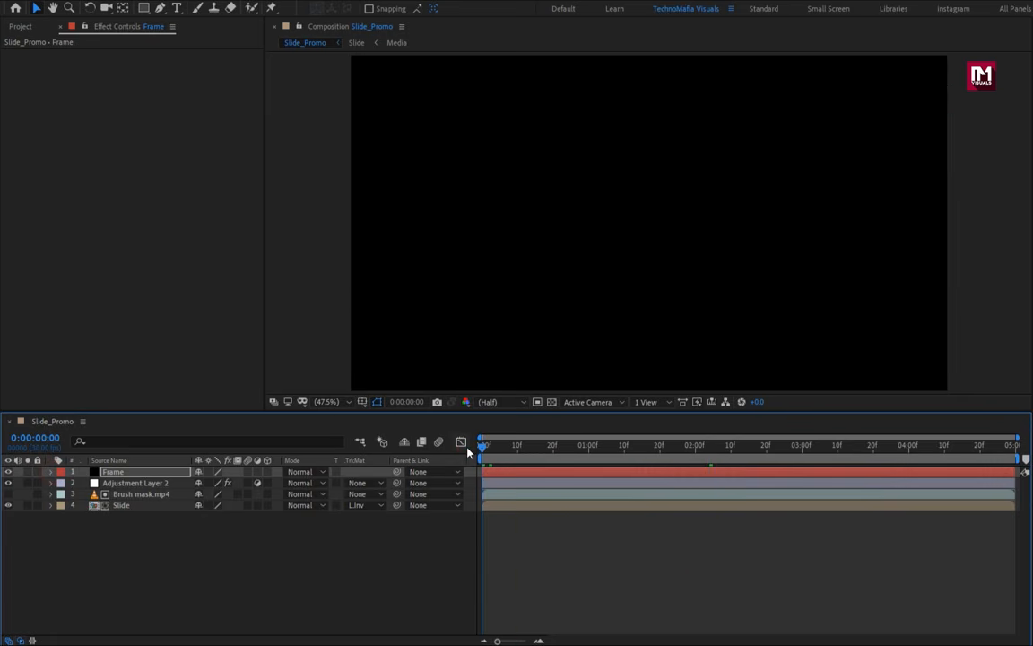
{"action": "key", "text": "space"}
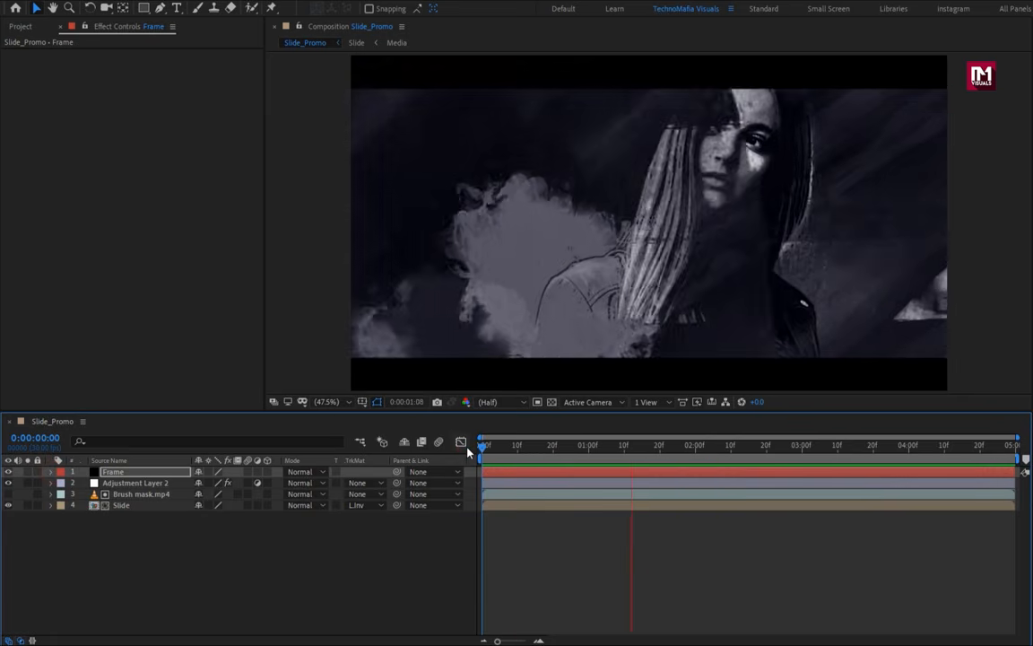